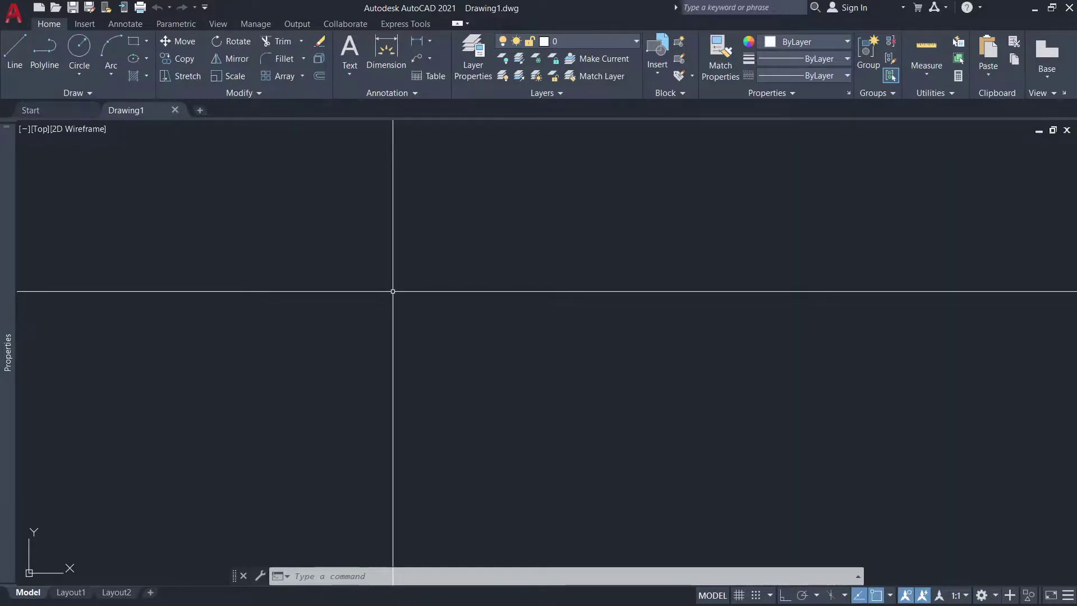
- Edit the ISO-25 dimension style and set its primary unit precision to 0
type("d")
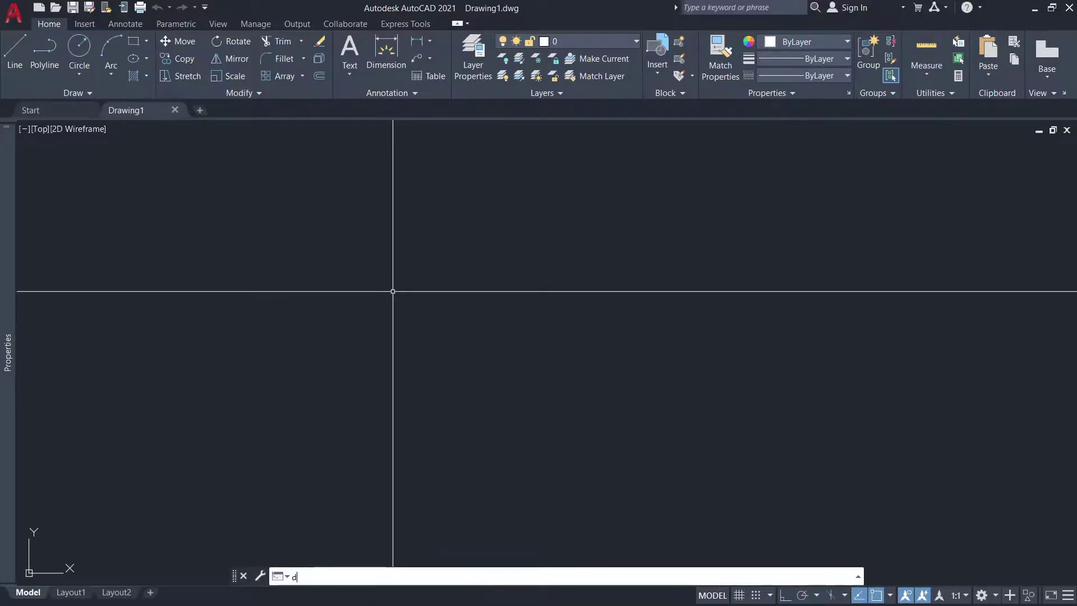
key("Return")
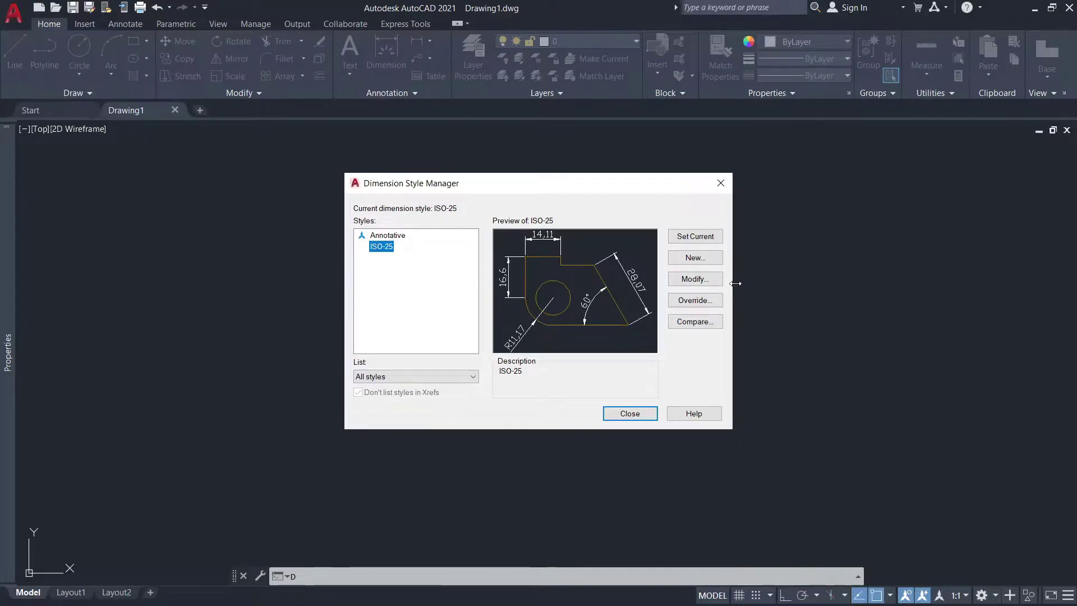
left_click(696, 279)
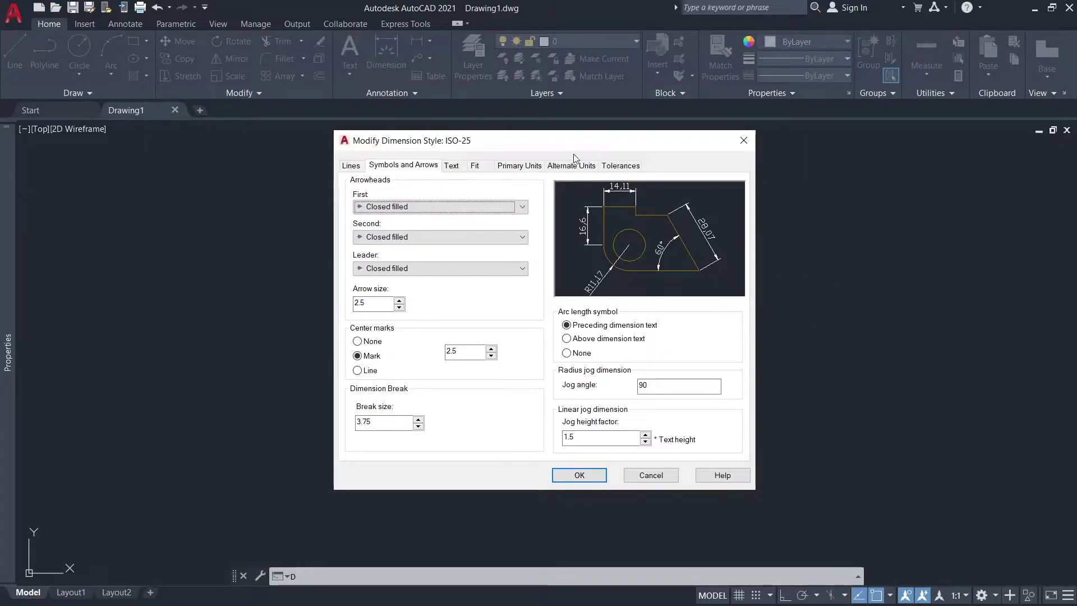
left_click(519, 165)
left_click(461, 219)
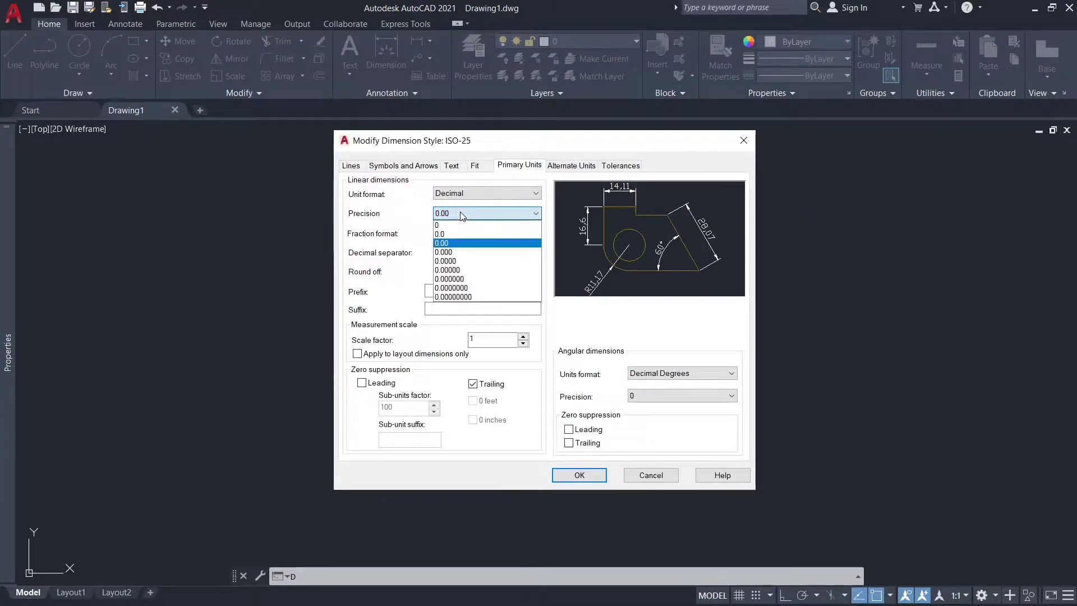
left_click(444, 224)
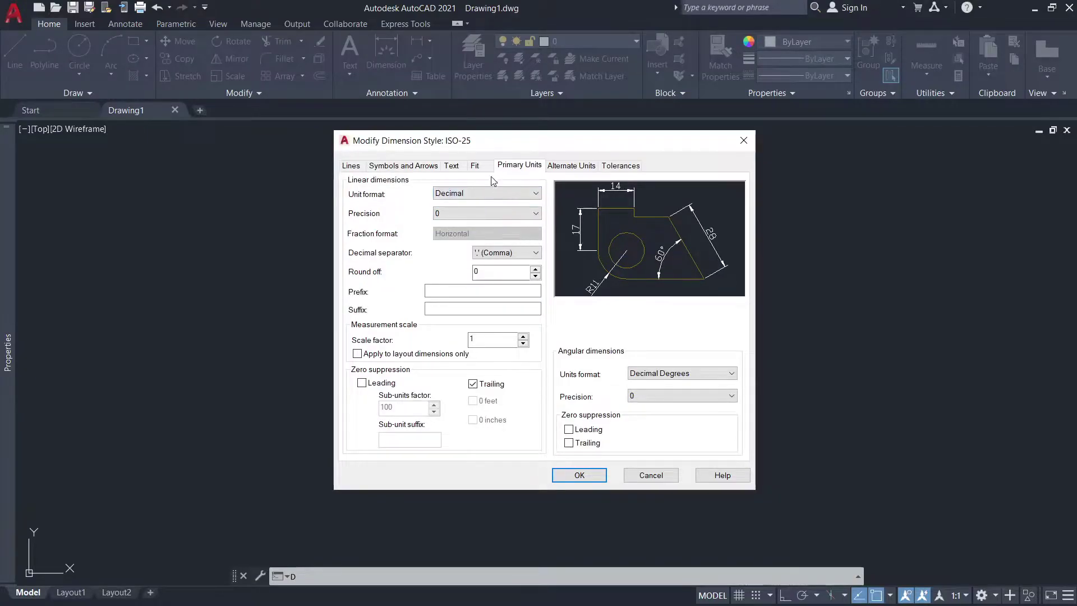
- Set ISO-25 overall scale to 10, text height 2.2 and text offset 0.05
left_click(477, 165)
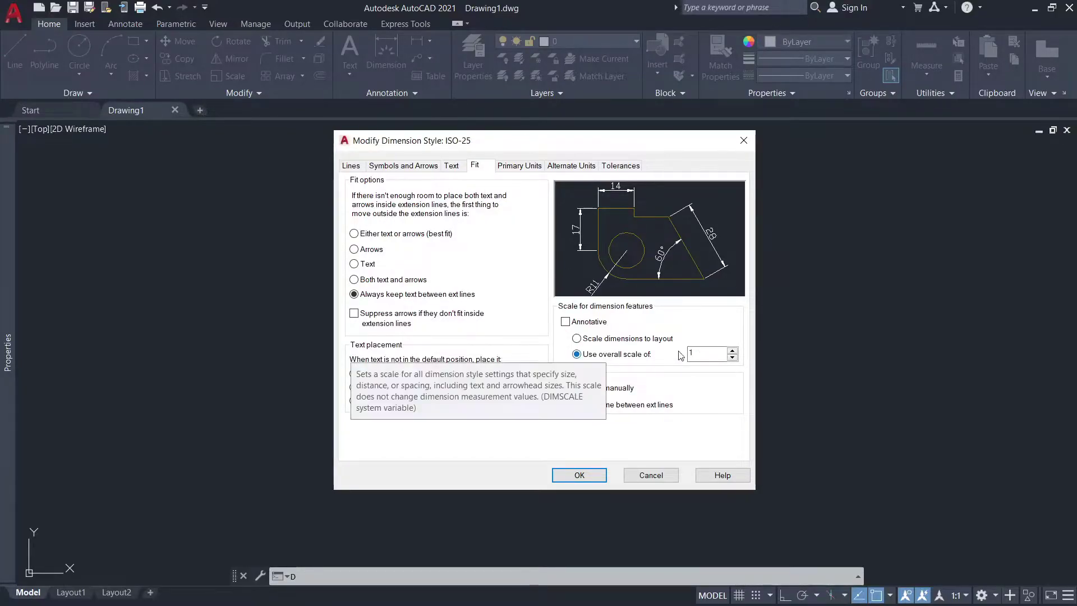
left_click(699, 354)
type("0")
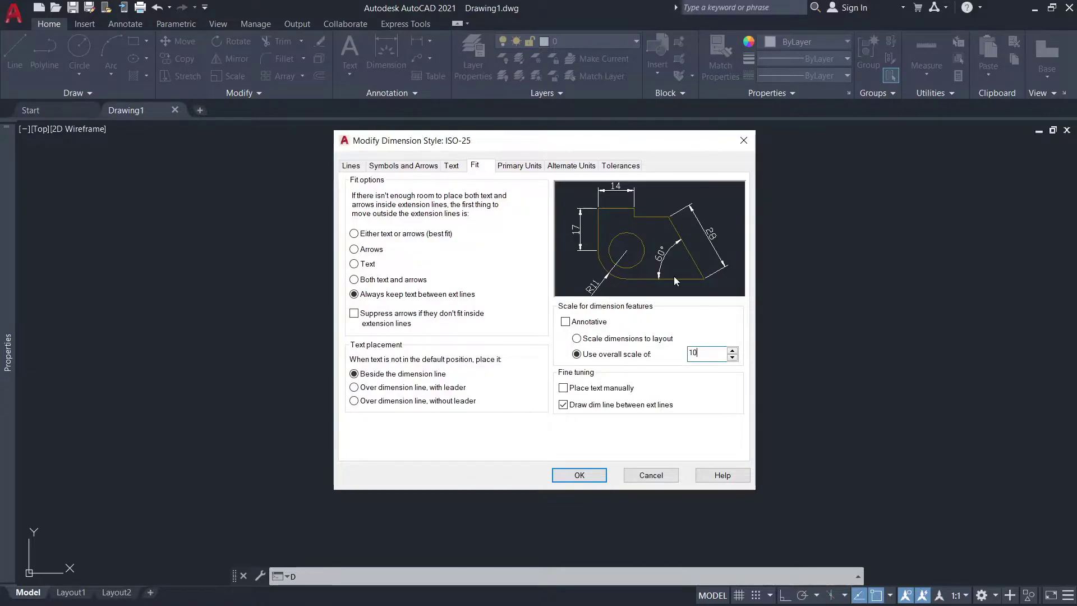
left_click(452, 171)
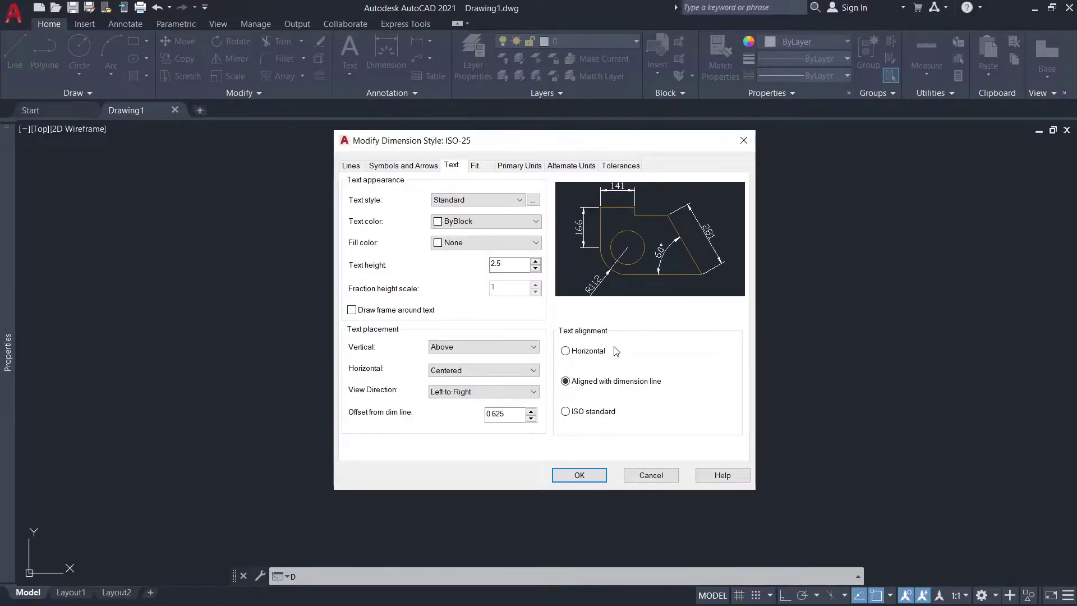
left_click(512, 265)
left_click_drag(521, 413, 415, 417)
type("0")
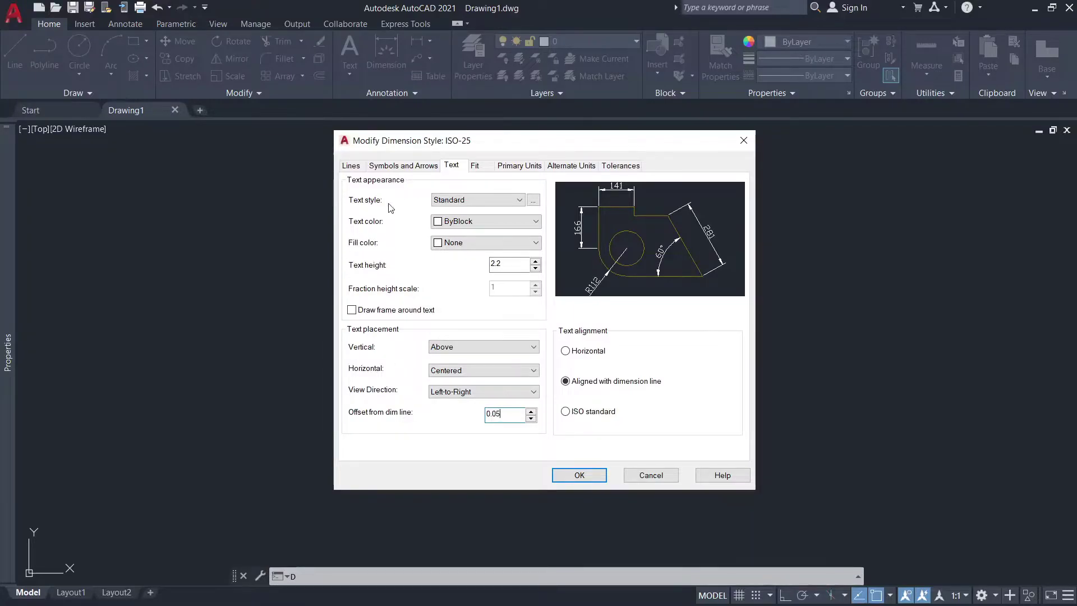
- Use architectural ticks of size 1 as the ISO-25 arrowheads
left_click(424, 166)
left_click(424, 206)
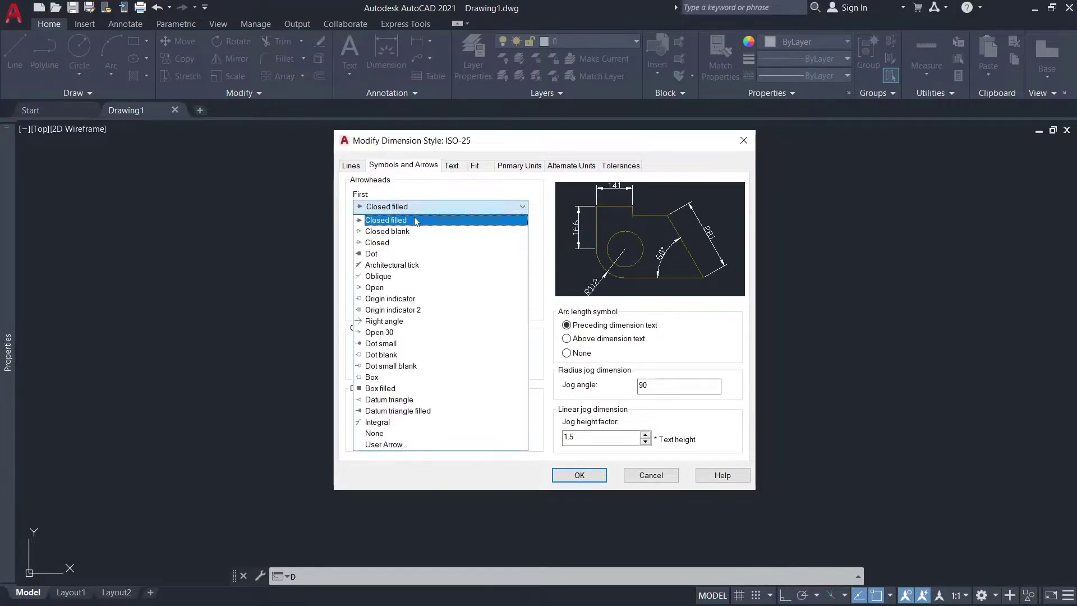
left_click(419, 265)
left_click_drag(393, 304, 335, 302)
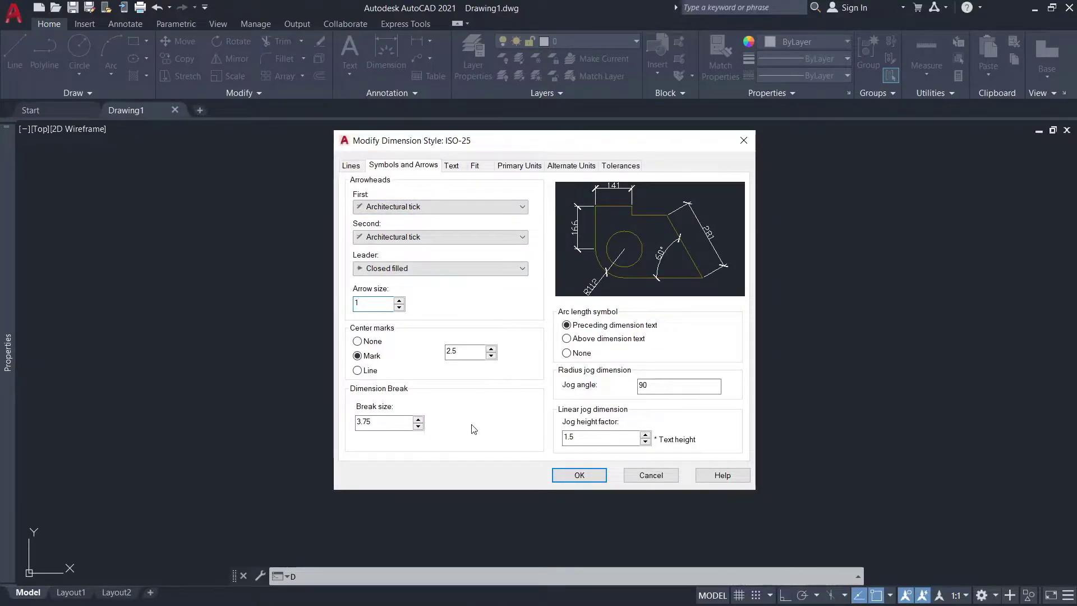
left_click(451, 165)
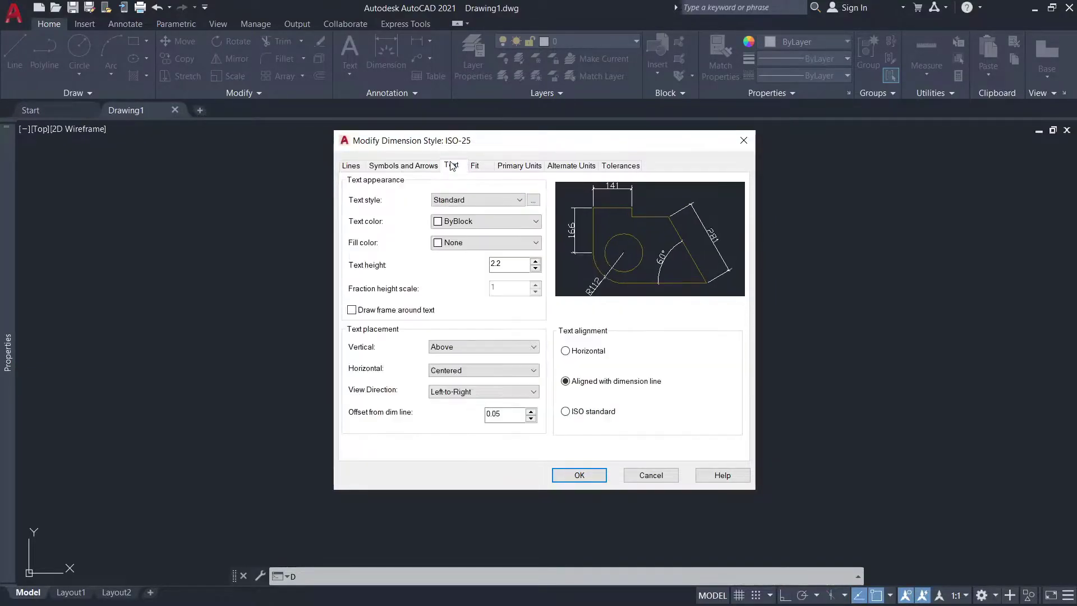
left_click(373, 167)
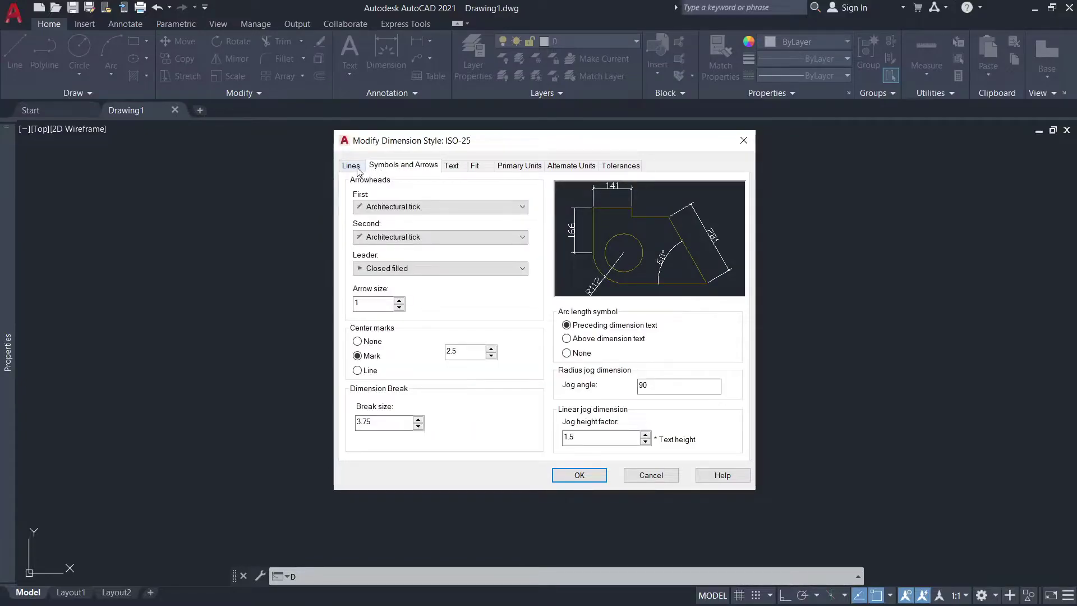
- Make the ISO-25 dimension lines and extension lines yellow
left_click(354, 168)
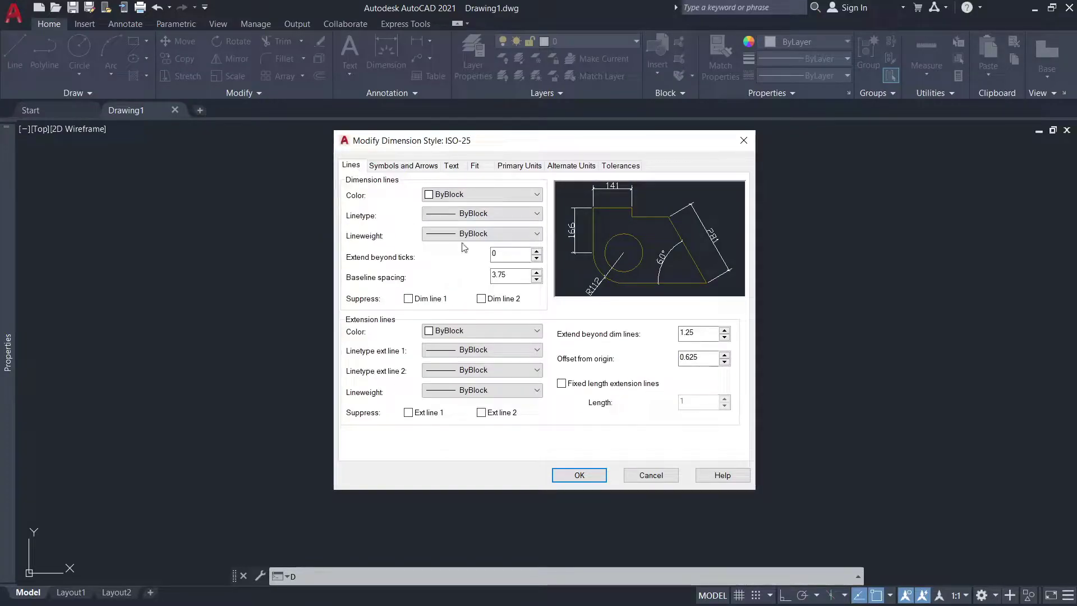
left_click(447, 197)
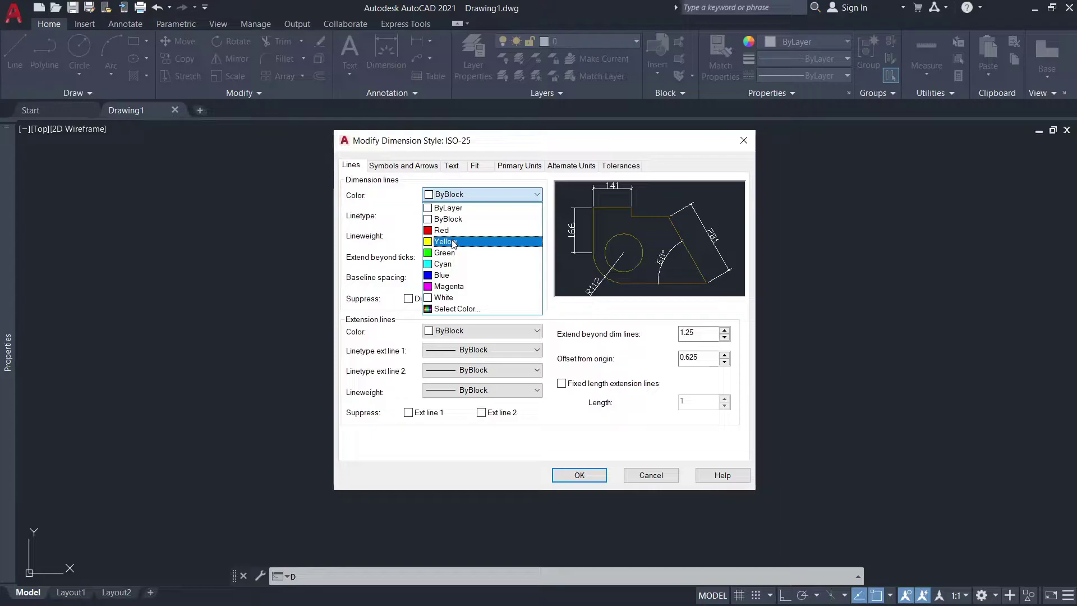
left_click(460, 245)
left_click(459, 332)
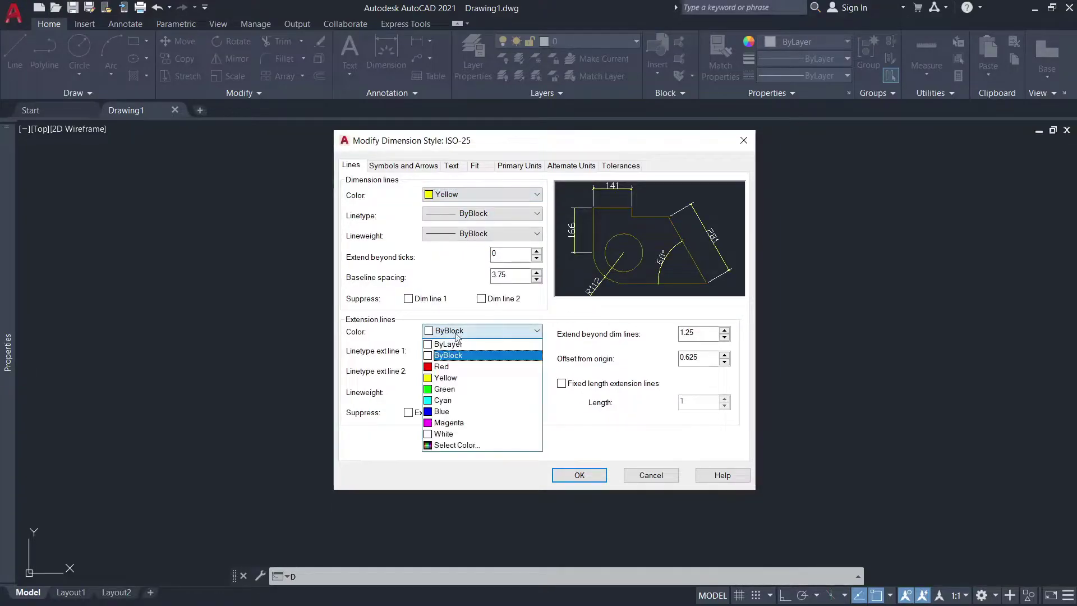
left_click(460, 378)
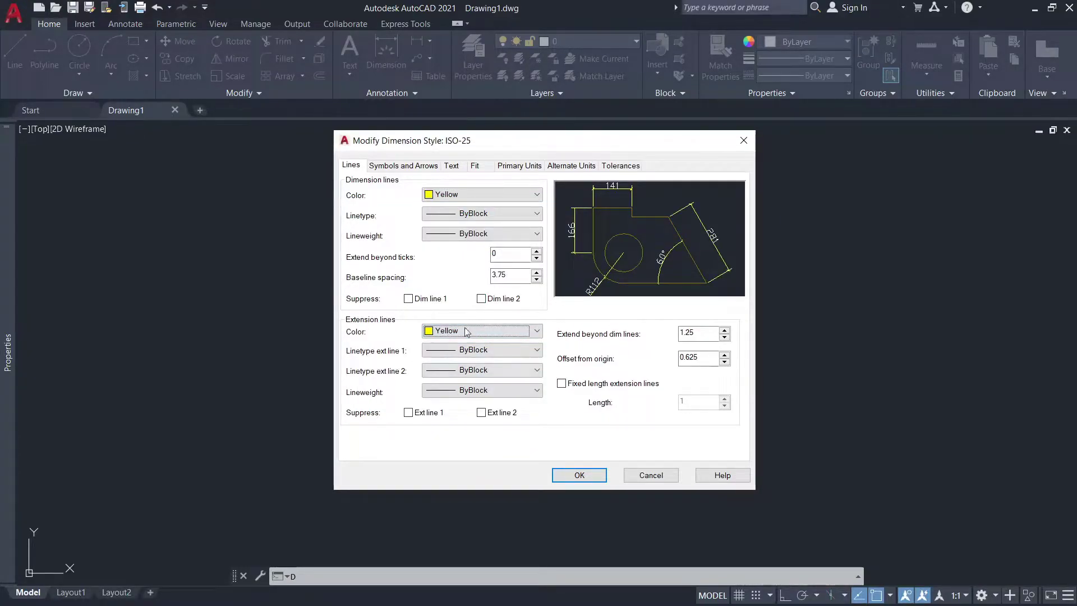
- Set extend beyond ticks 1.25, origin offset 2 and baseline spacing 6, then save the style
double_click(510, 254)
type("1.25")
double_click(696, 358)
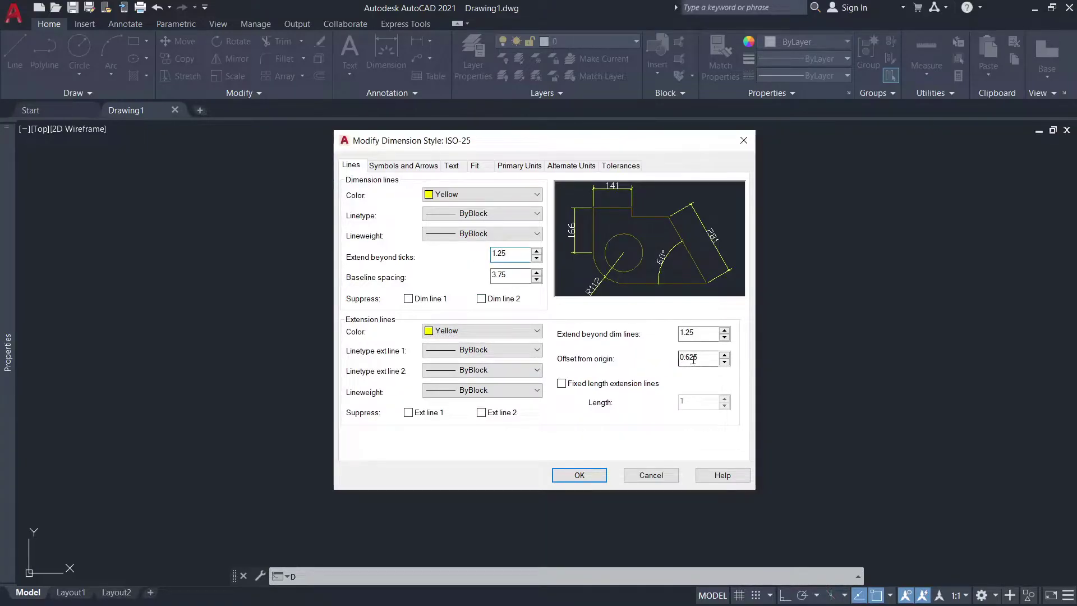
type("0")
double_click(688, 357)
type("2")
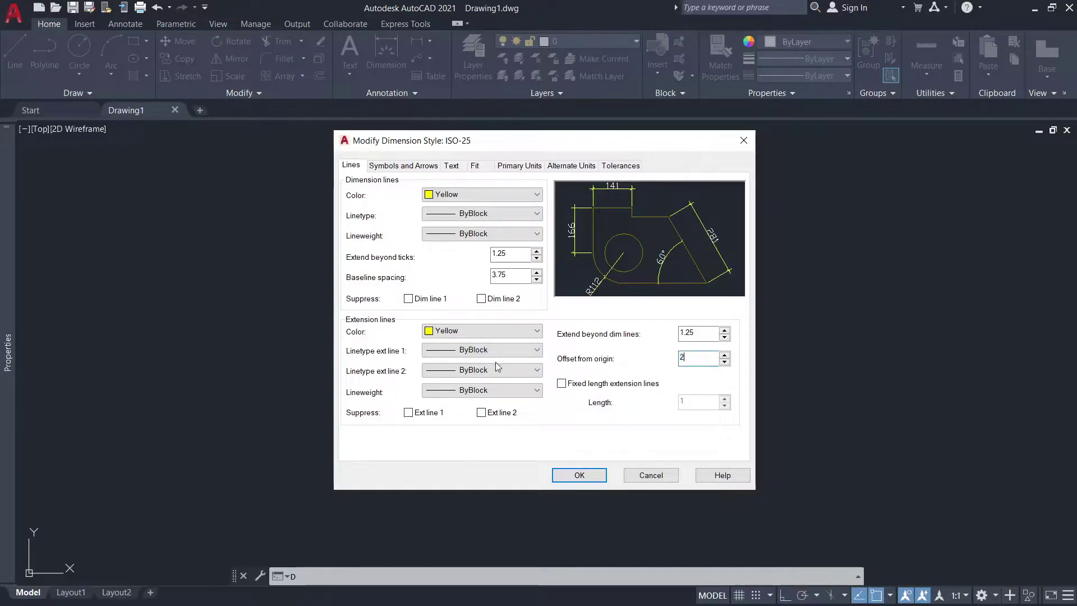
double_click(505, 275)
type("6")
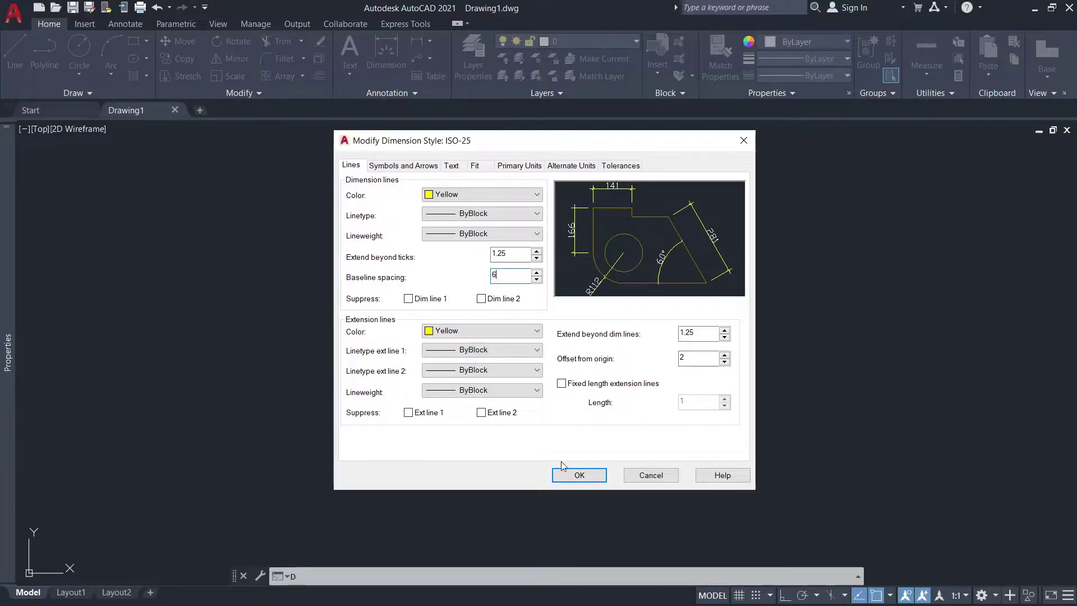
left_click(572, 474)
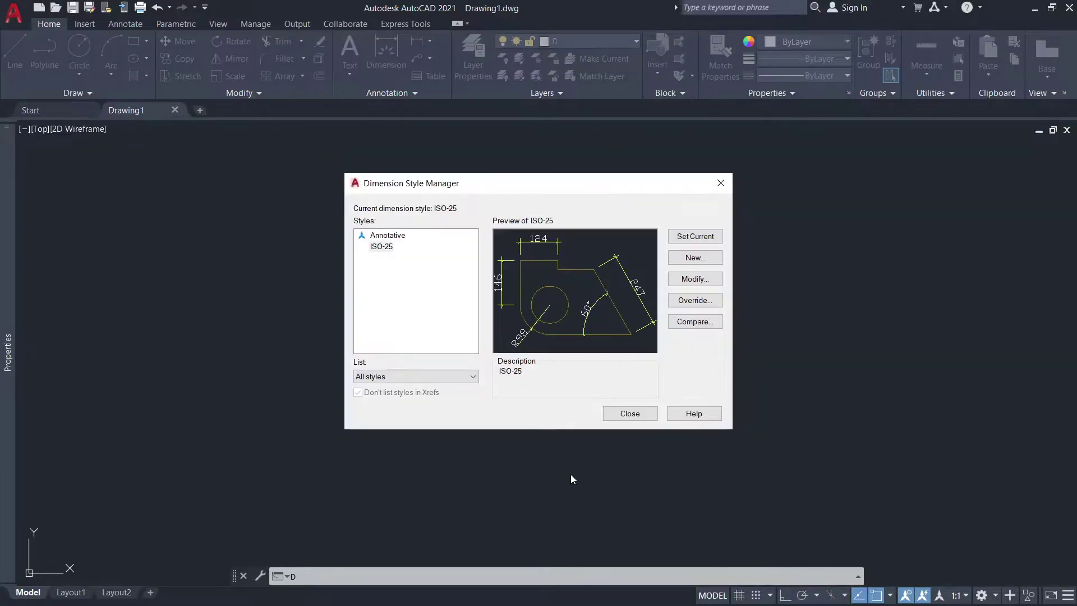
left_click(627, 414)
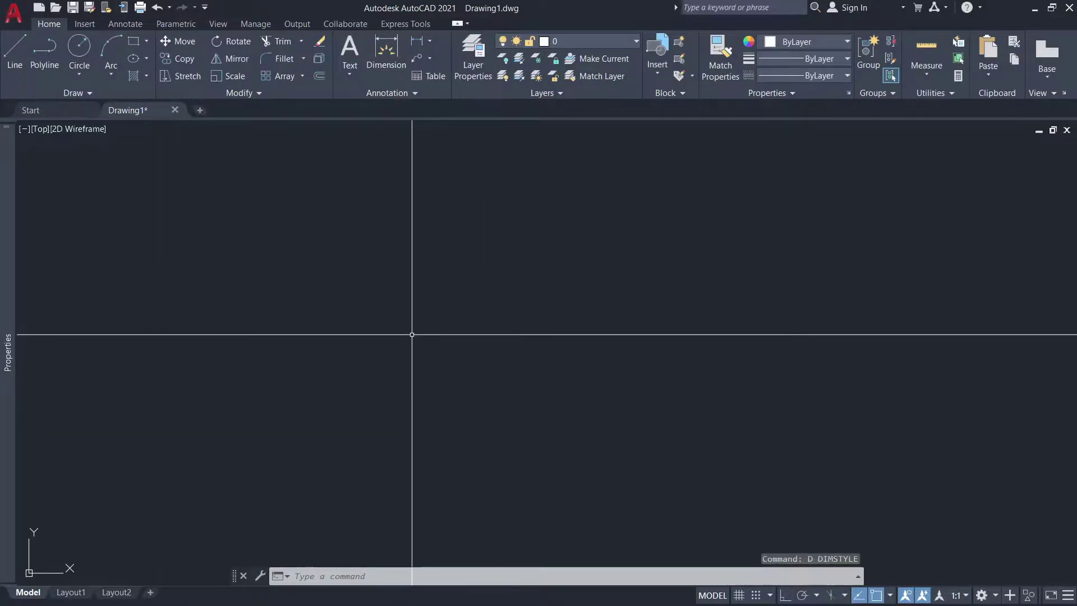
- Draw a tall rectangle with REC by picking two opposite corners
type("rec")
key("Return")
left_click(349, 439)
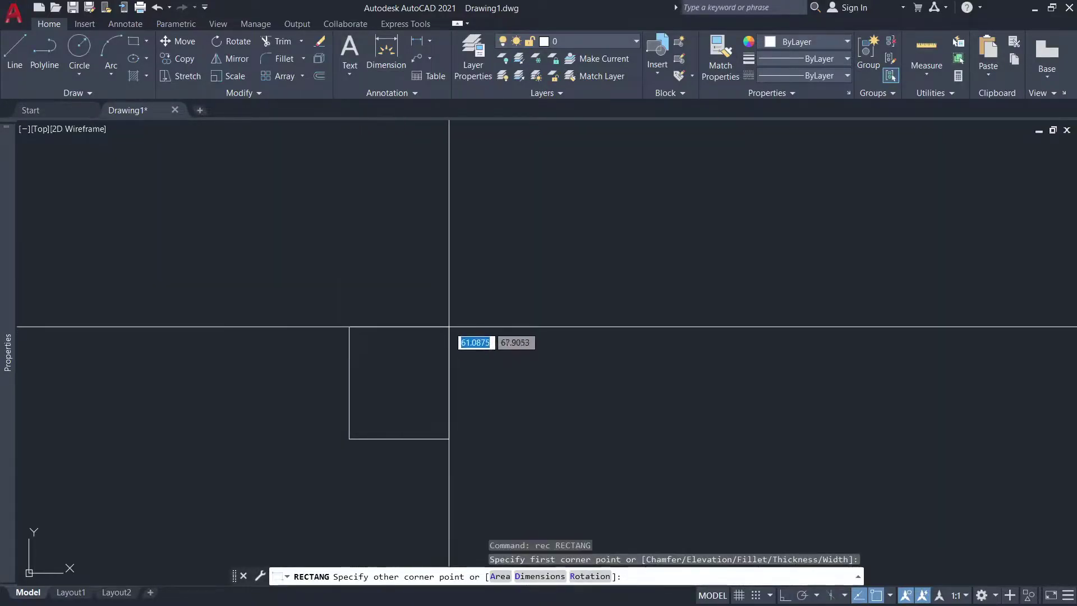
left_click(455, 299)
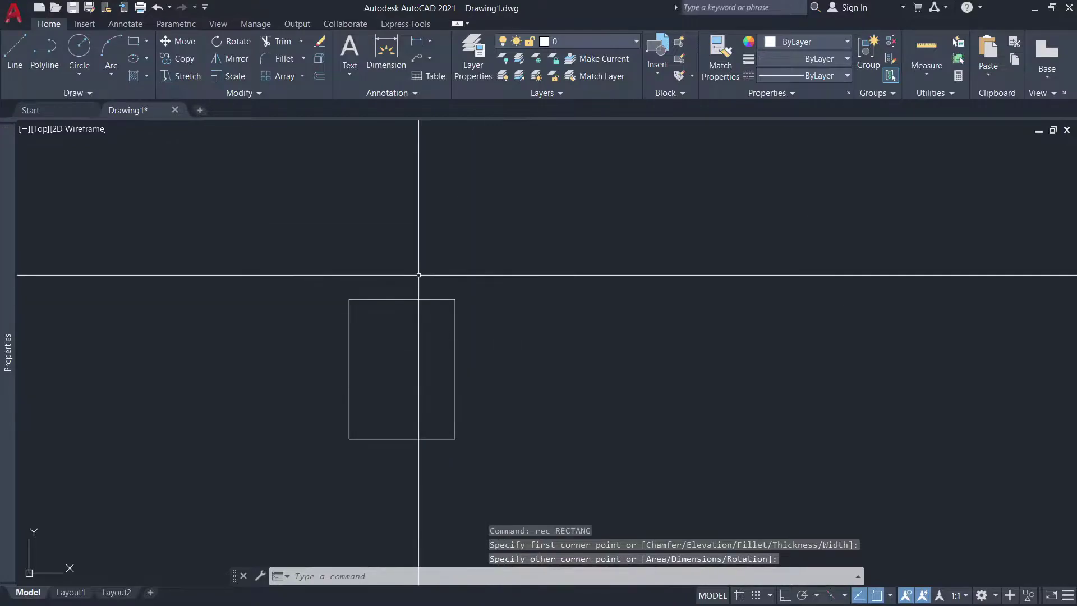
scroll(428, 377, "down", 2)
scroll(444, 305, "up", 4)
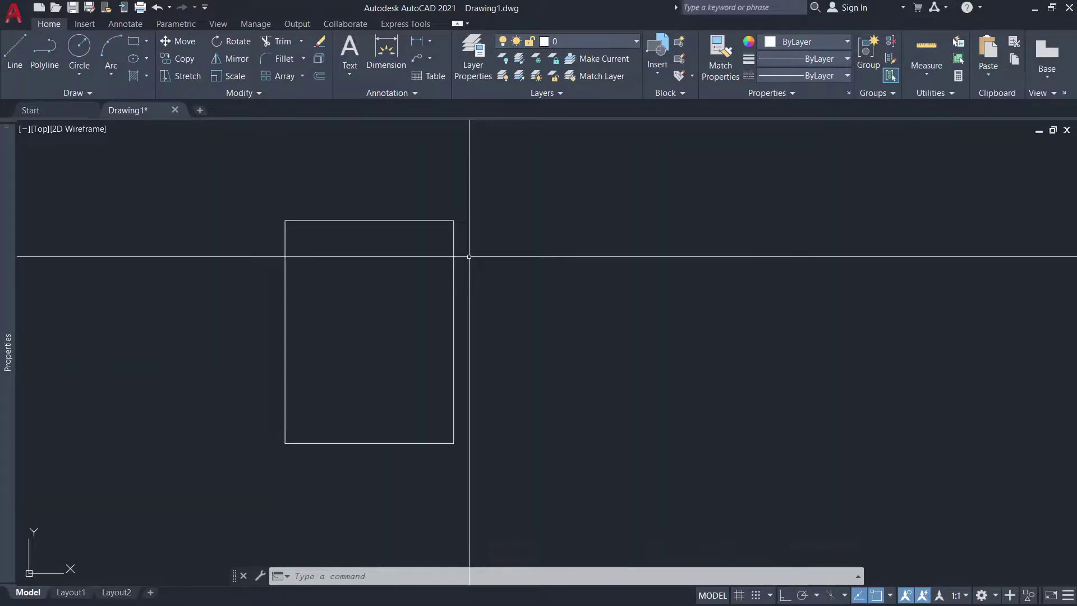
type("1")
type("LE")
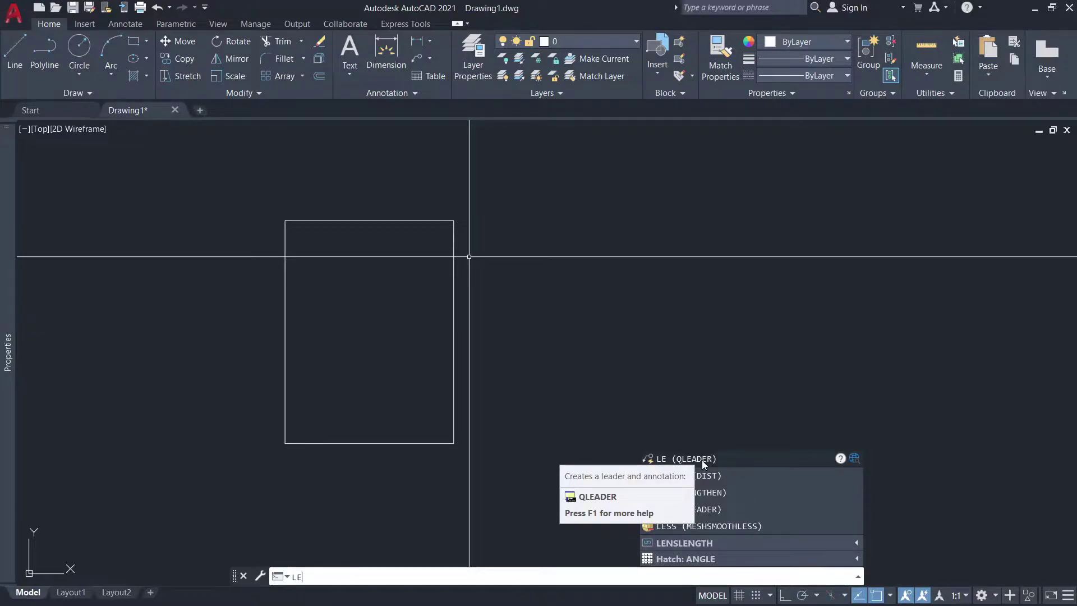
- Place a leader from the rectangle's right edge, bending up-right to a horizontal landing
left_click(702, 460)
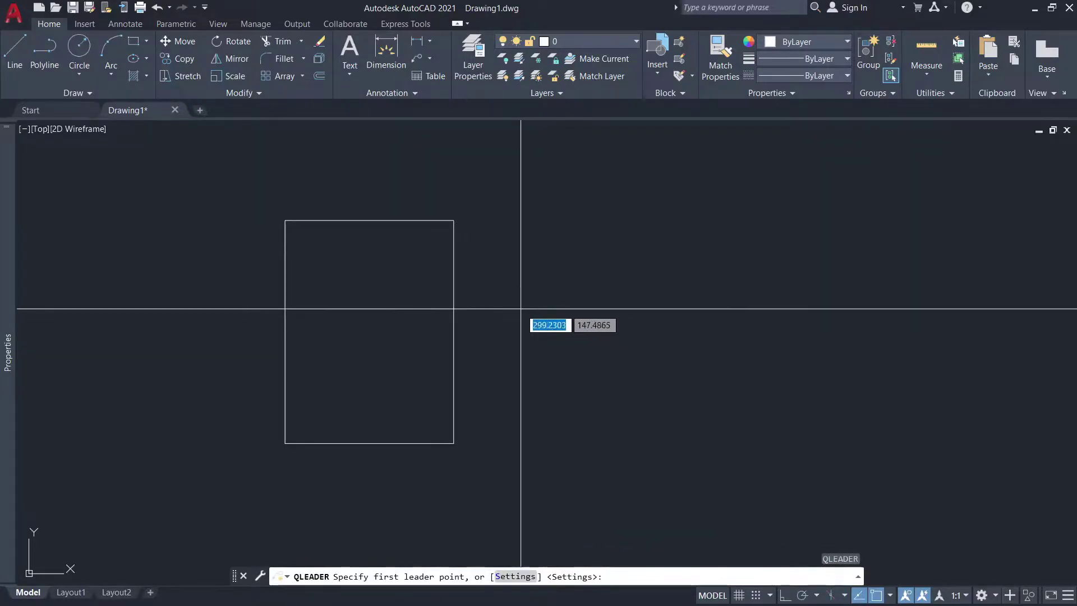
left_click(455, 345)
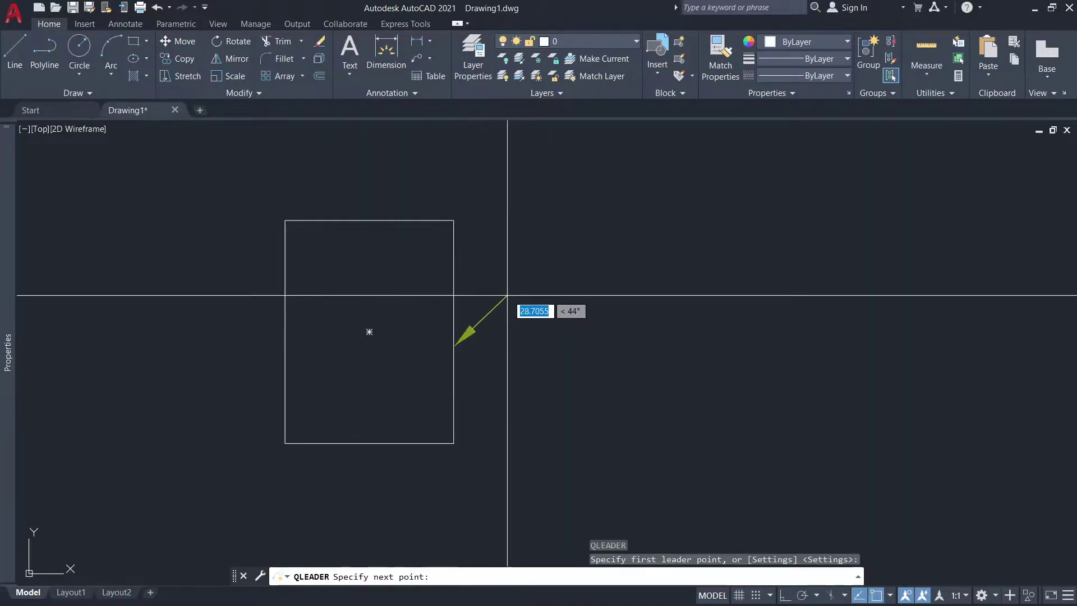
left_click(541, 255)
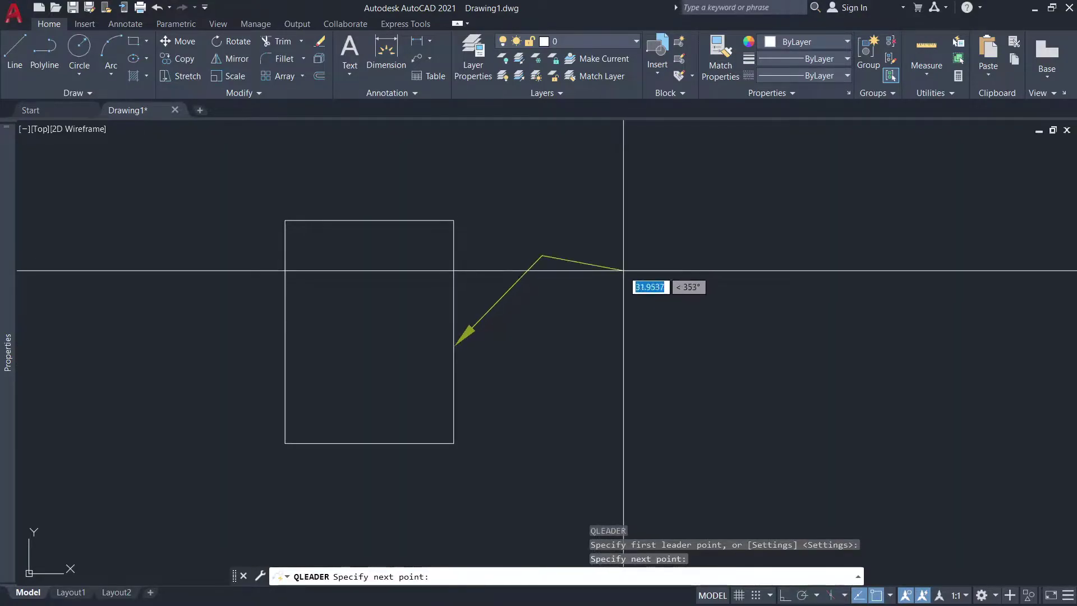
key("F8")
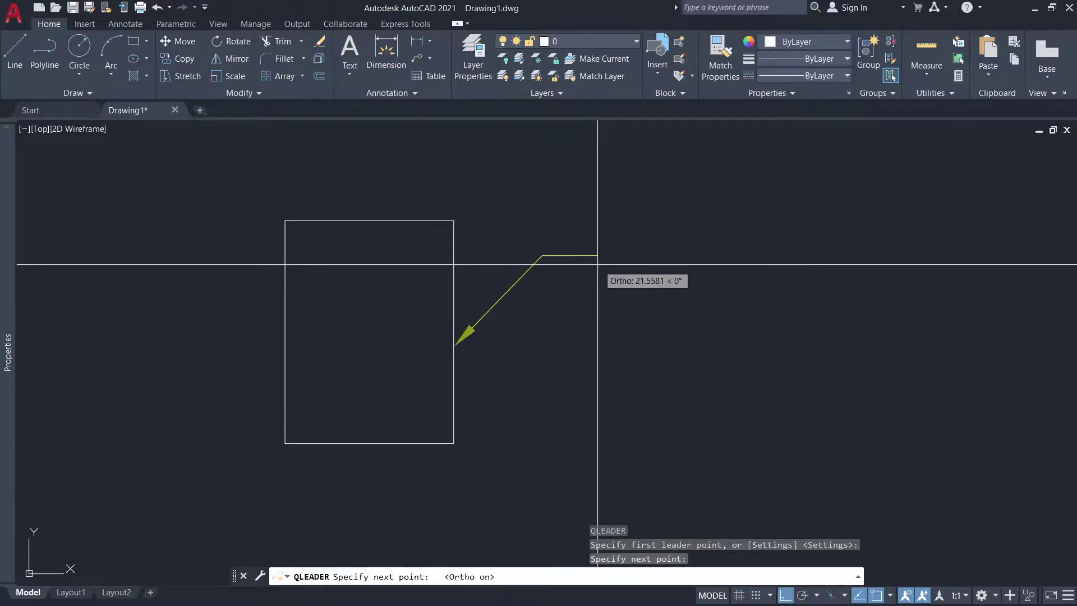
left_click(597, 264)
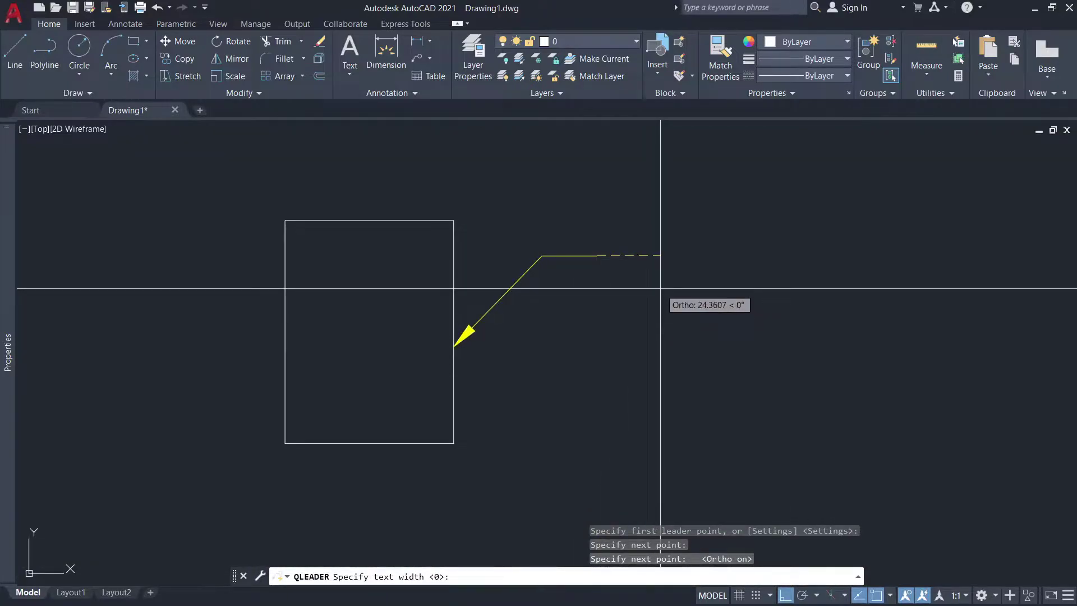
- Accept text width 0 and enter the label ABC at the leader's end
key("Return")
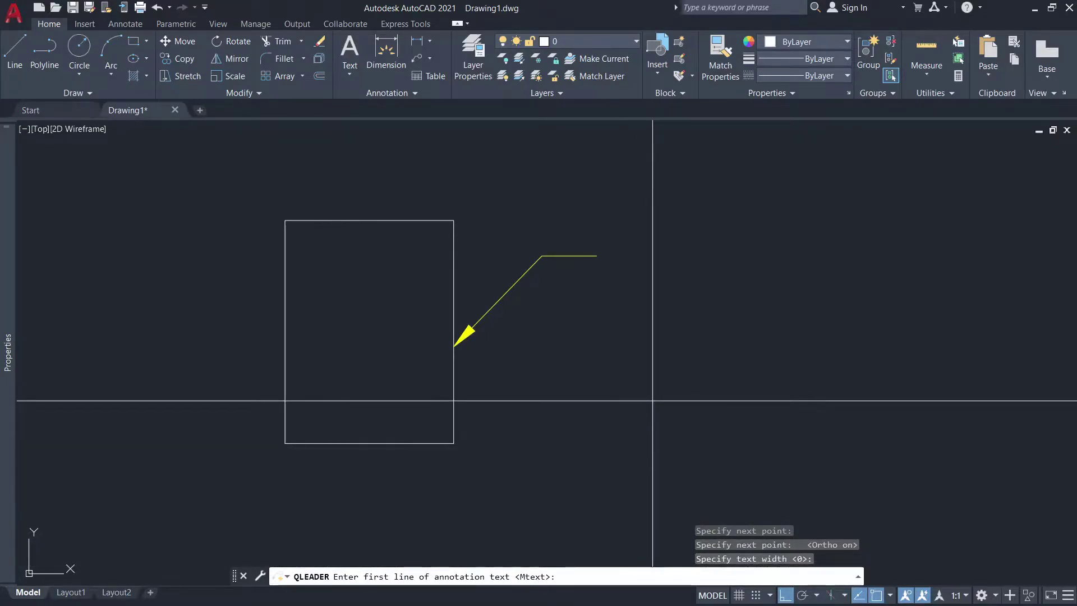
key("Return")
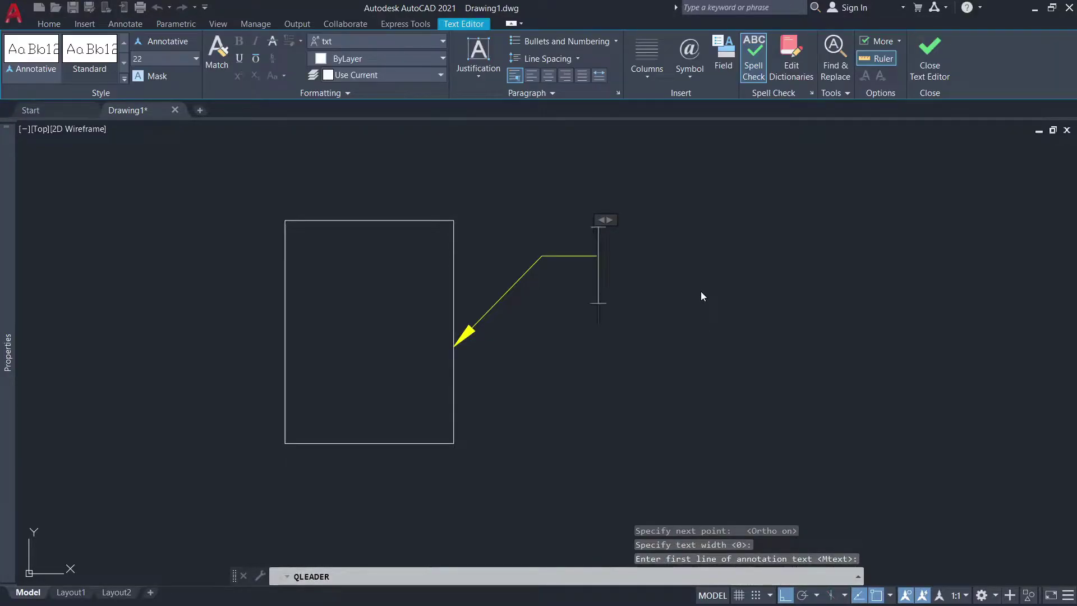
type("A")
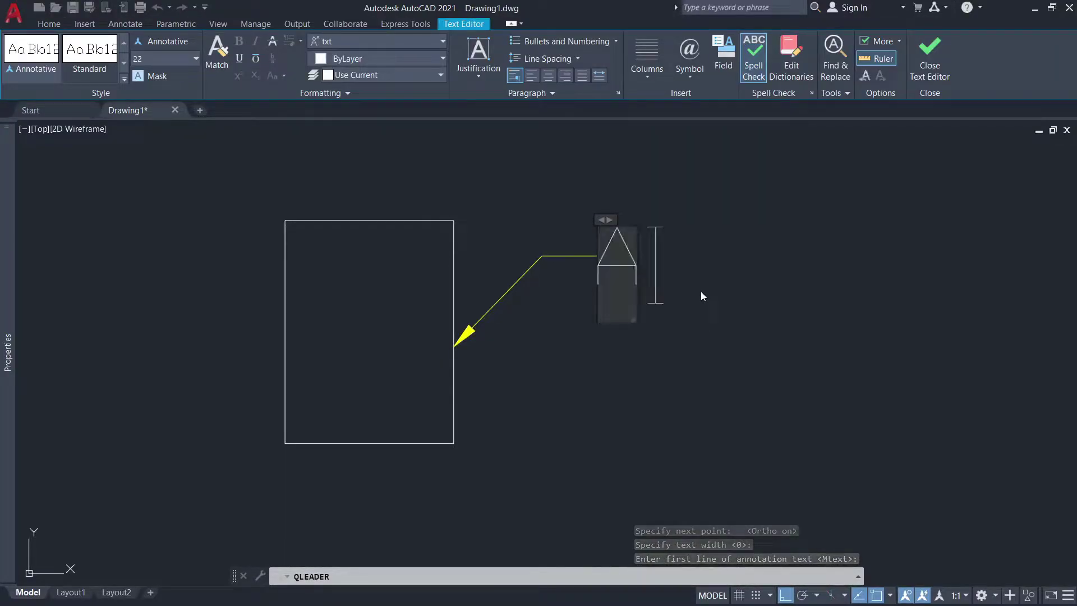
type("BC")
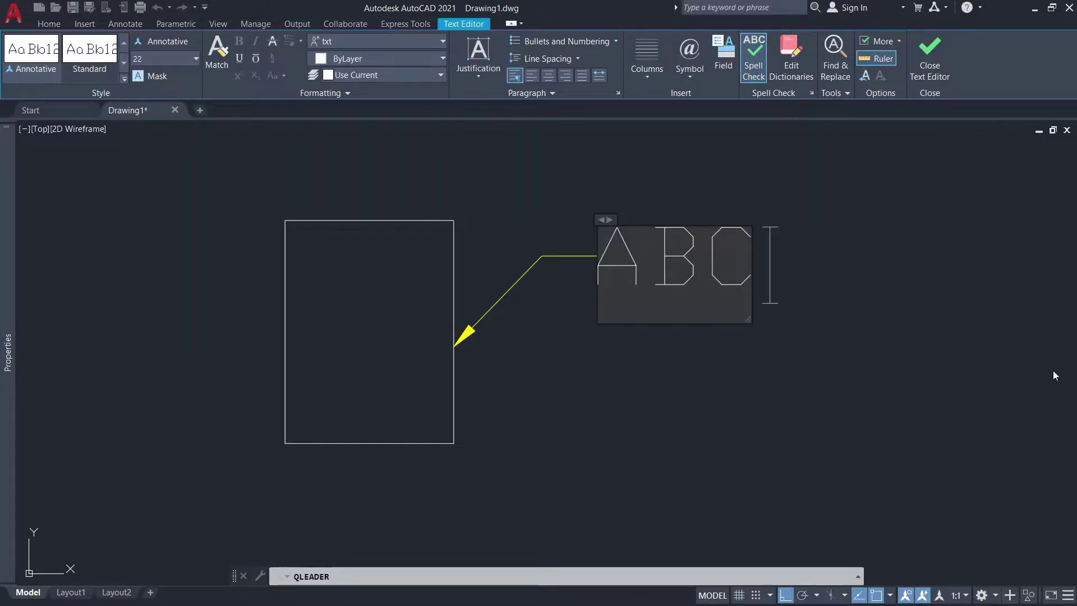
left_click(932, 73)
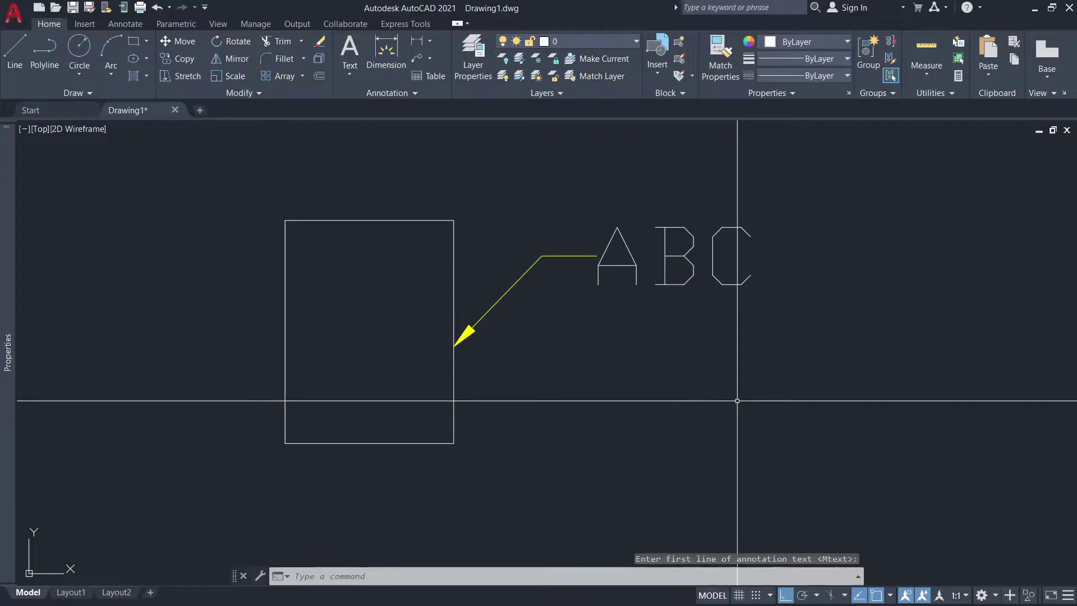
- Change the Standard text style font to Arial and apply it
type("st")
key("Return")
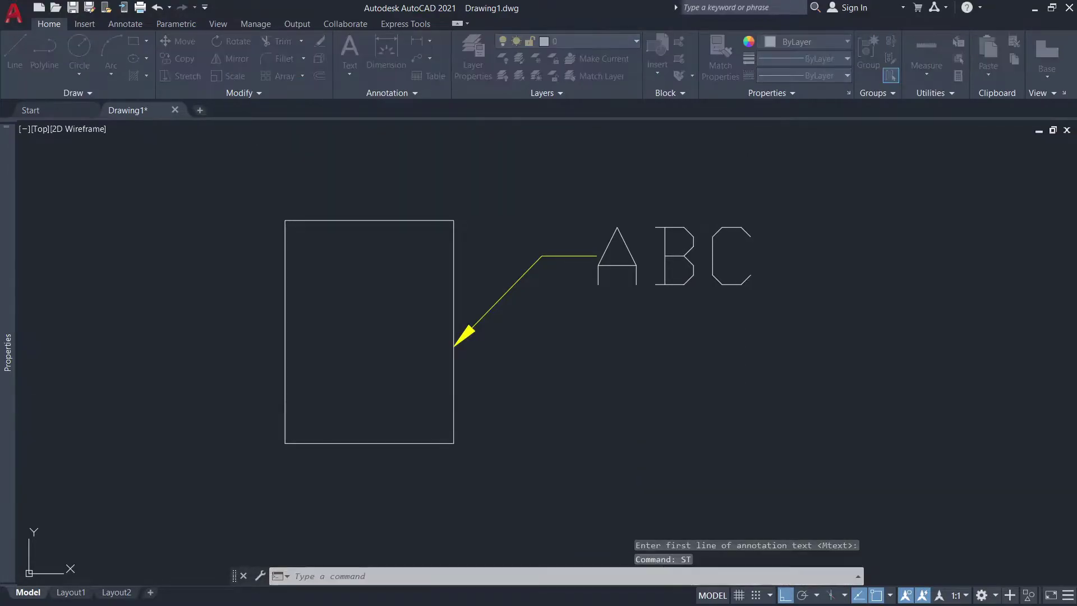
left_click(510, 241)
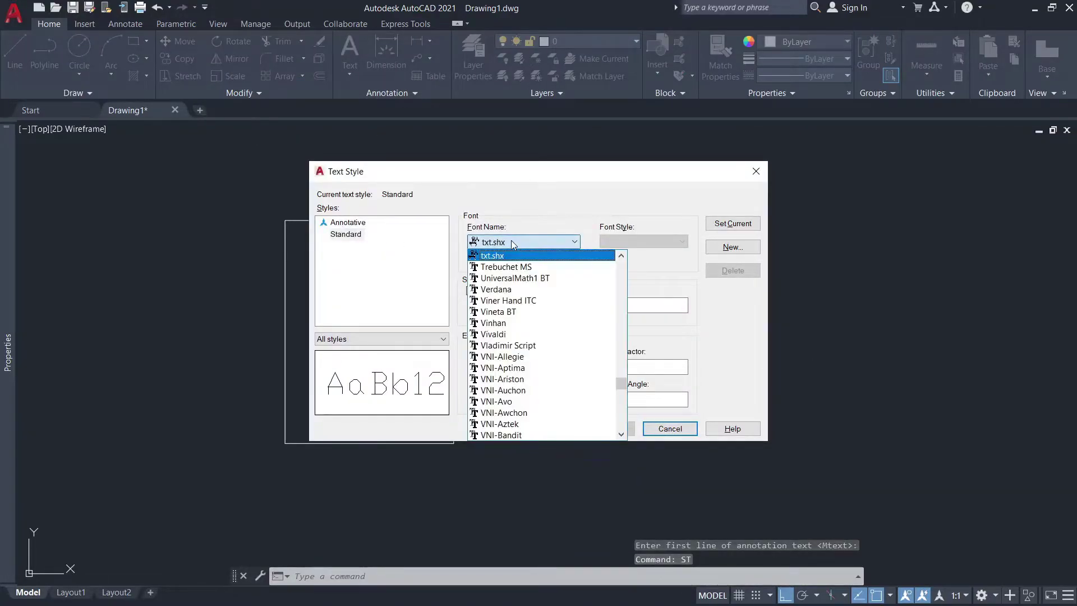
key("a")
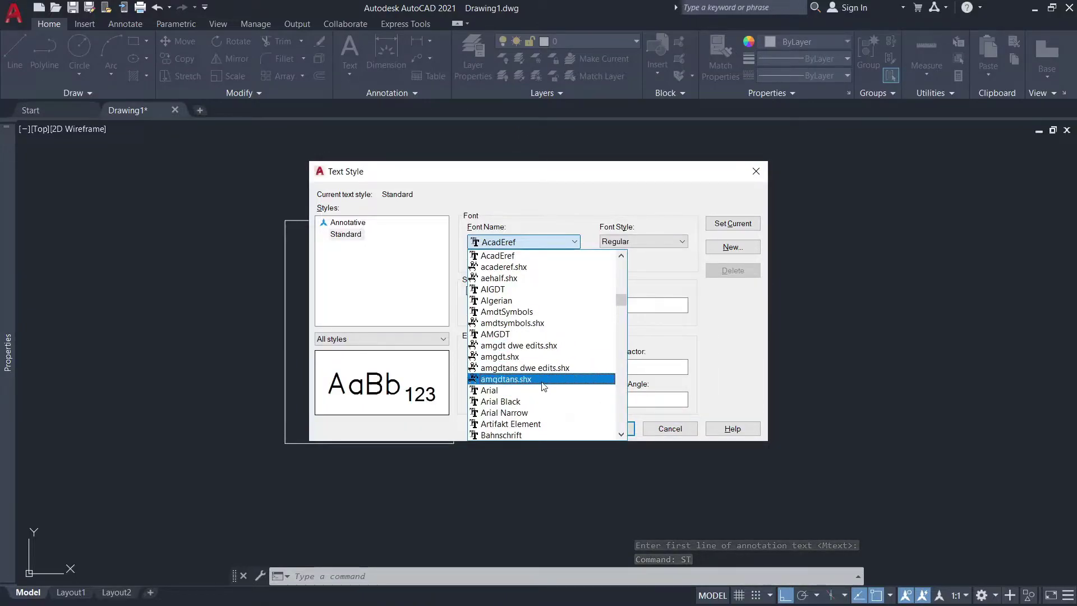
left_click(544, 390)
left_click(606, 430)
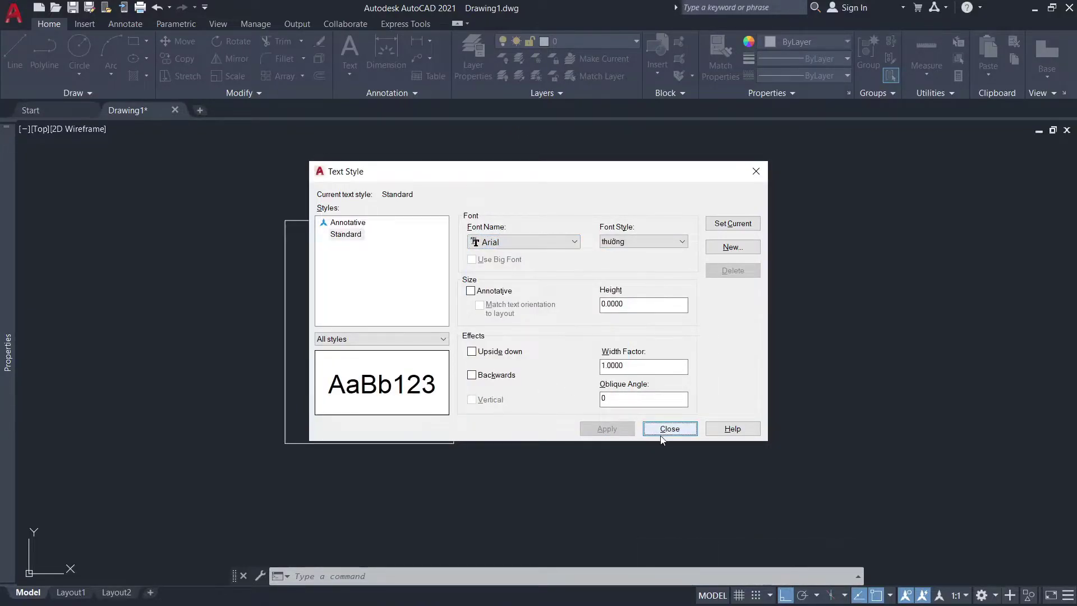
left_click(662, 435)
scroll(558, 300, "down", 2)
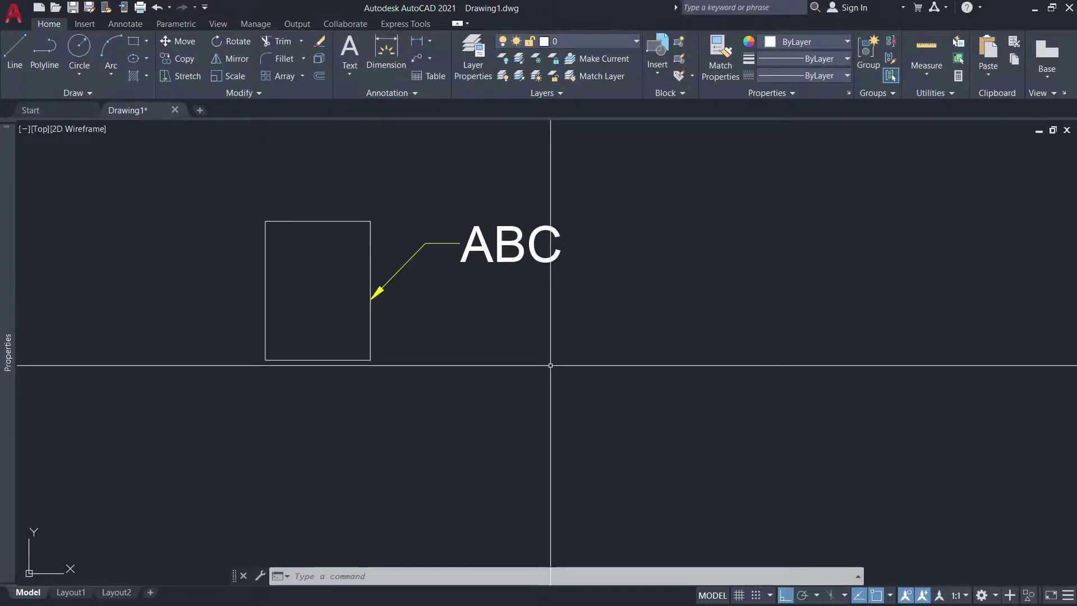
- Set the quick leader annotation type to Copy an Object
type("le")
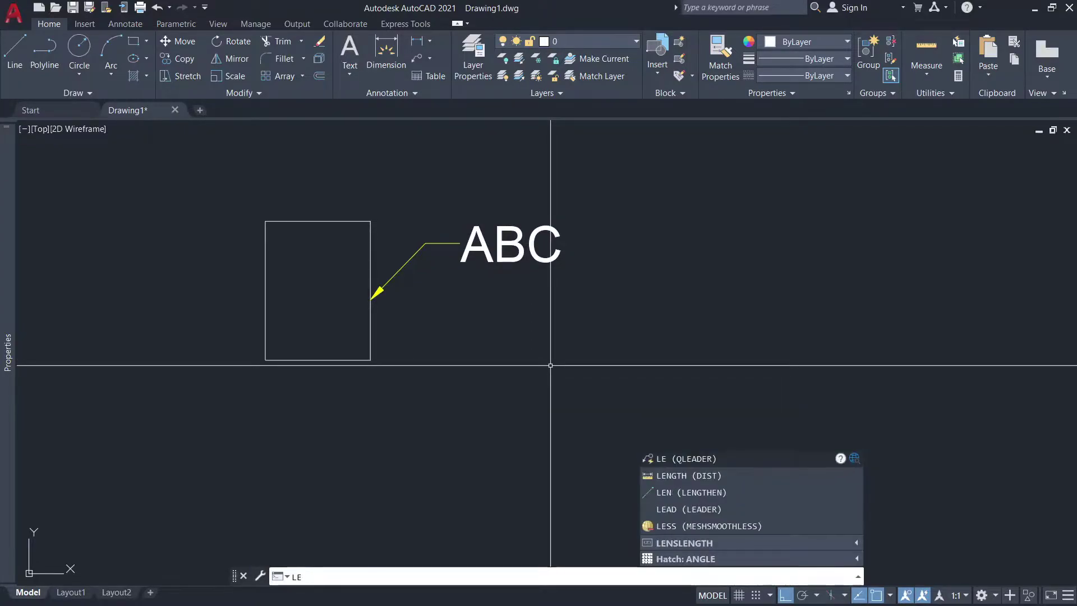
key("Return")
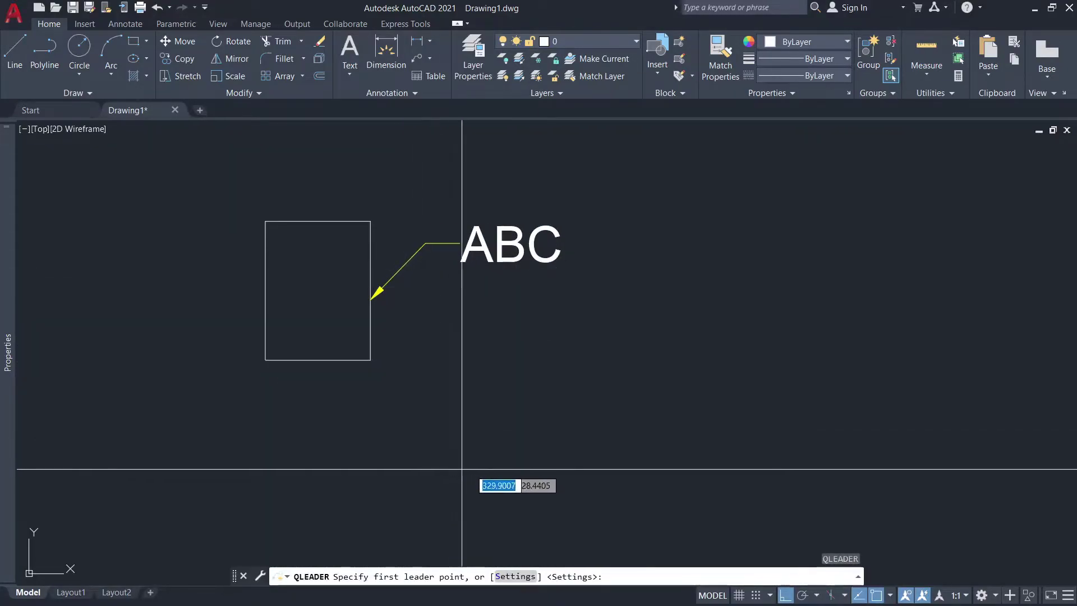
left_click(512, 577)
left_click_drag(806, 181, 623, 245)
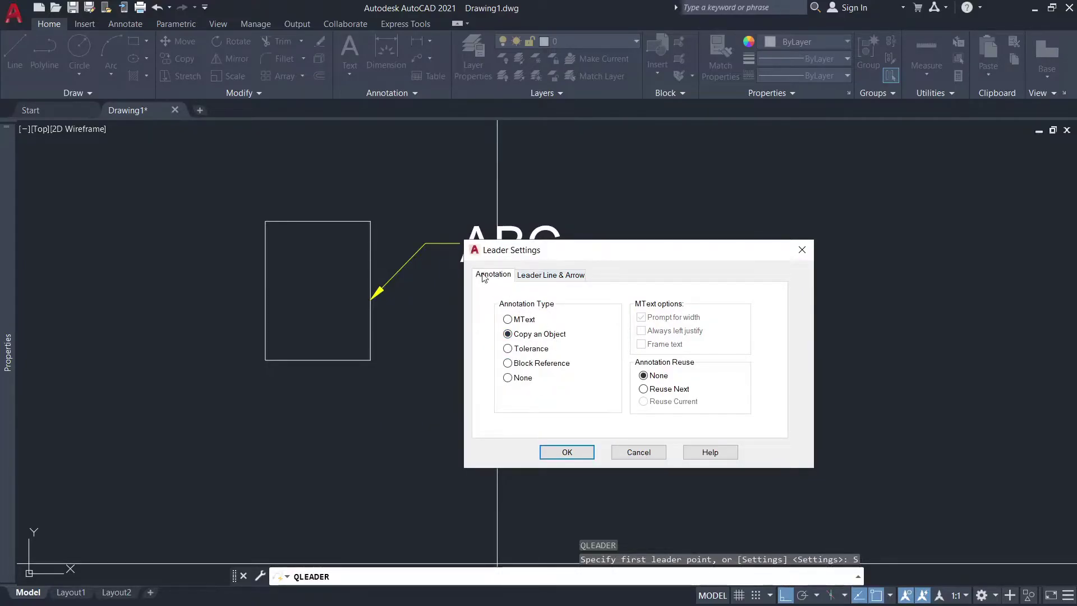
left_click(566, 452)
scroll(493, 305, "down", 2)
scroll(474, 365, "up", 2)
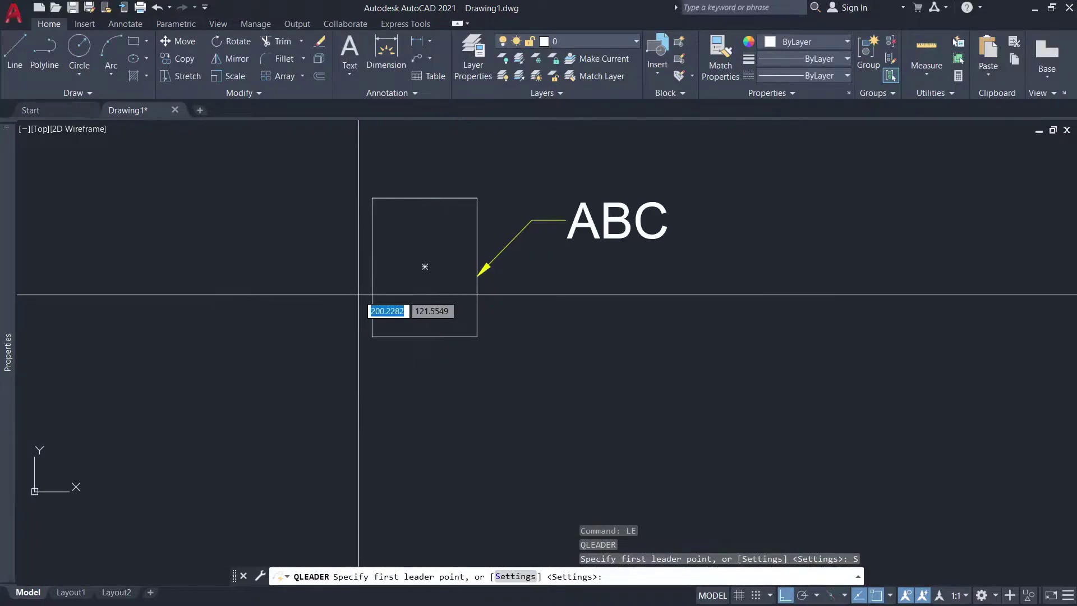
- Draw a horizontal leader into the rectangle's left edge carrying a copy of the ABC text
left_click(371, 280)
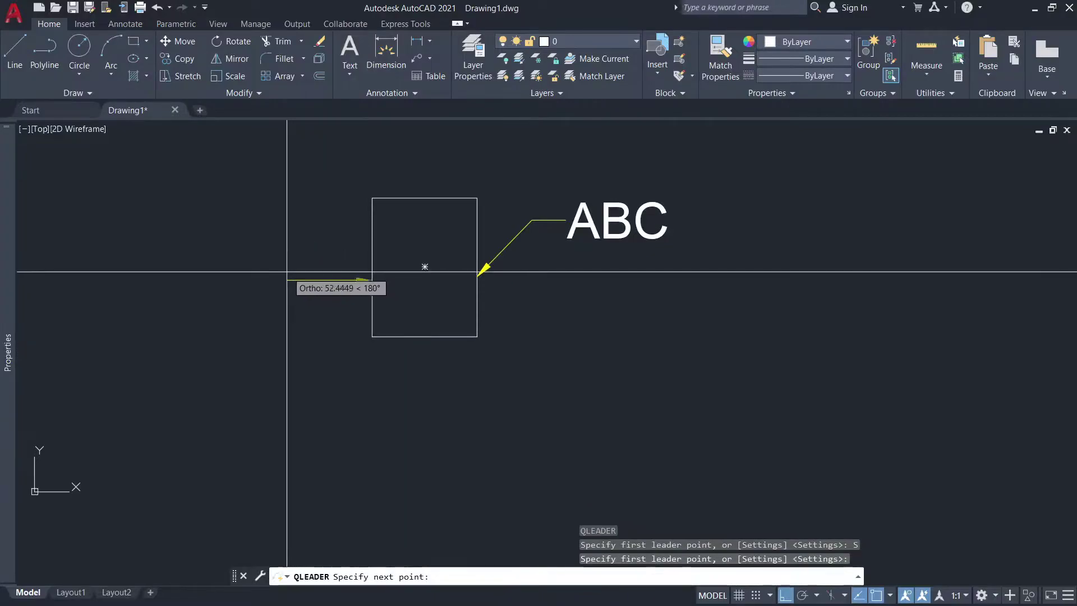
left_click(152, 281)
key("Return")
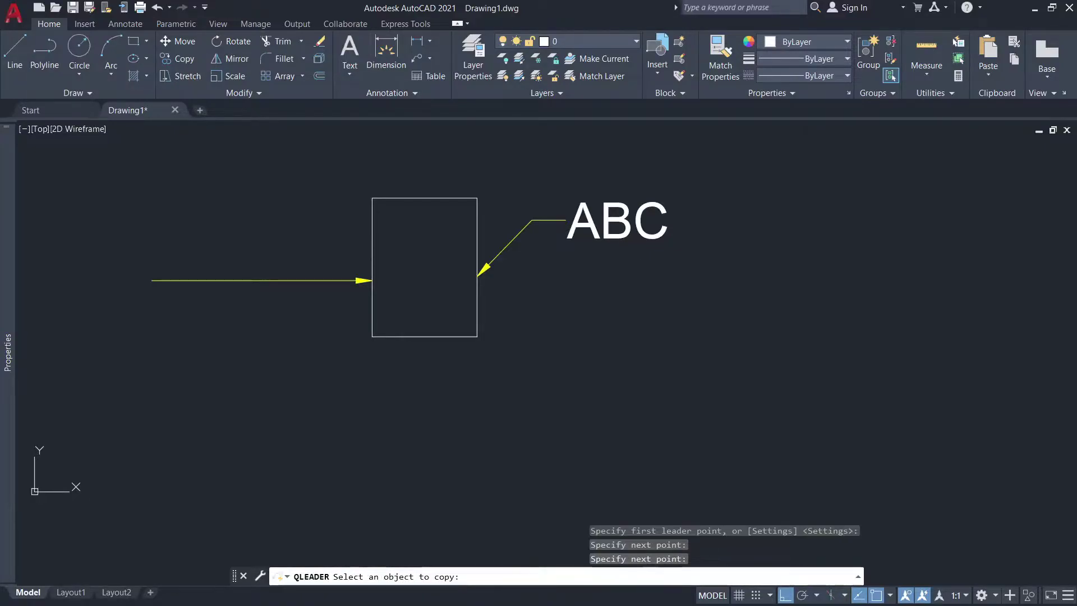
left_click(617, 221)
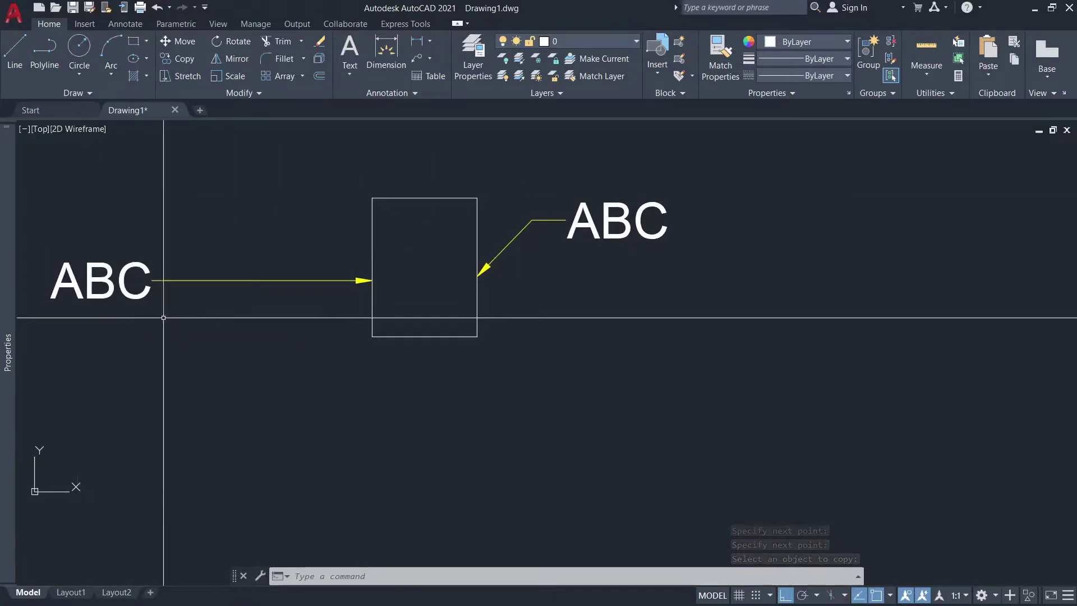
scroll(481, 353, "down", 2)
scroll(493, 324, "up", 2)
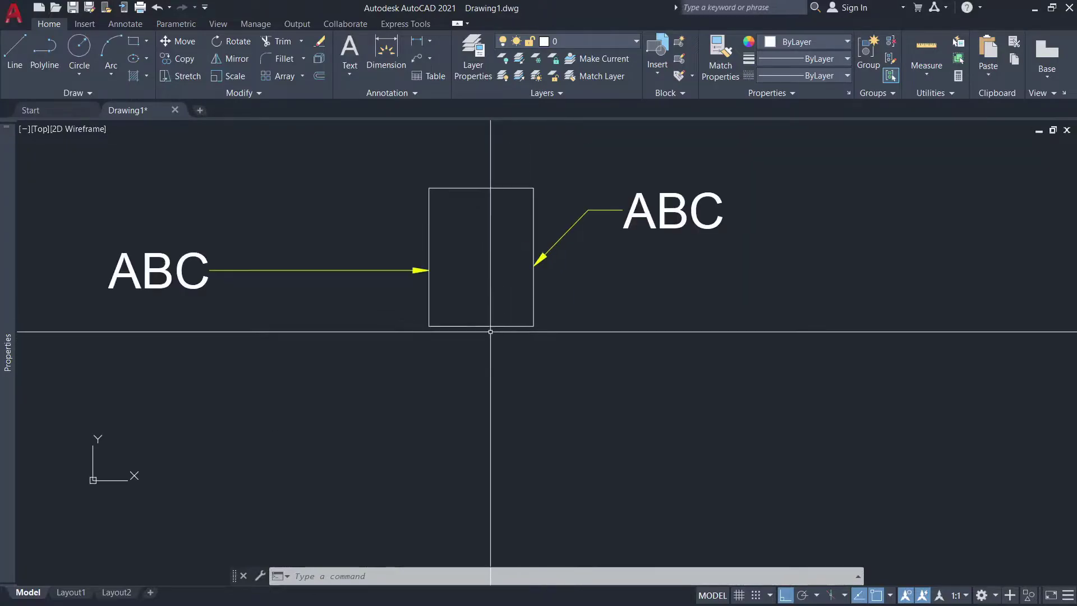
key("Return")
key("Escape")
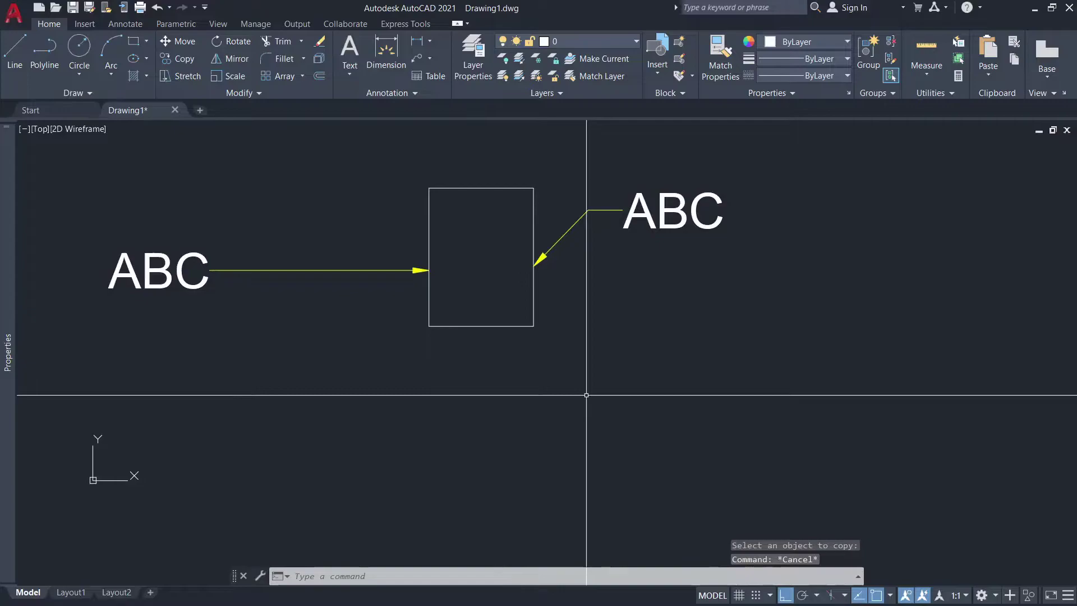
- Switch the leader annotation to Tolerance and anchor a leader at the rectangle's bottom midpoint
type("le")
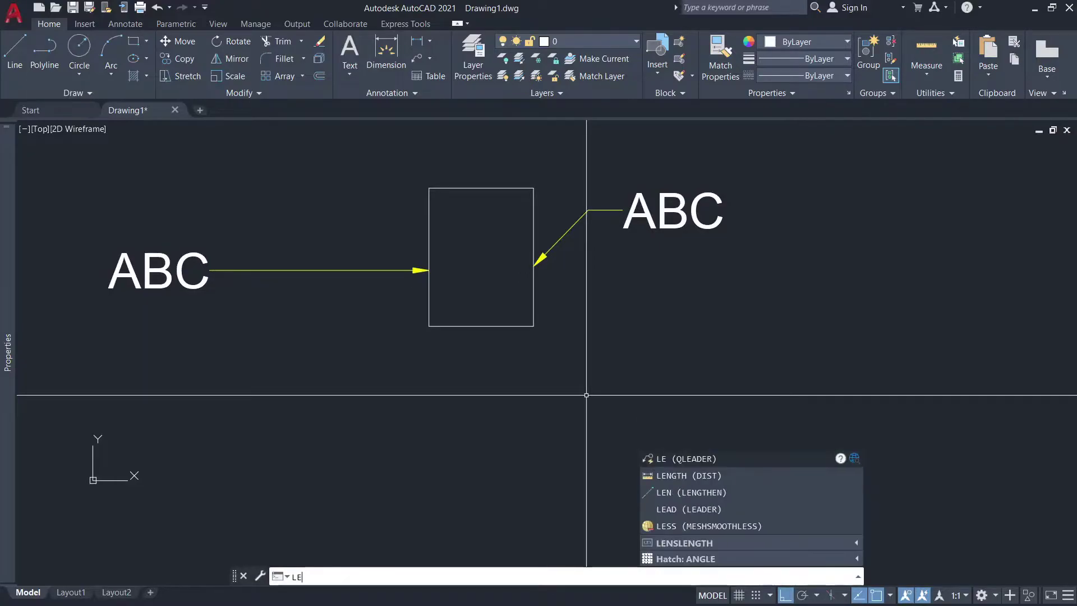
key("Return")
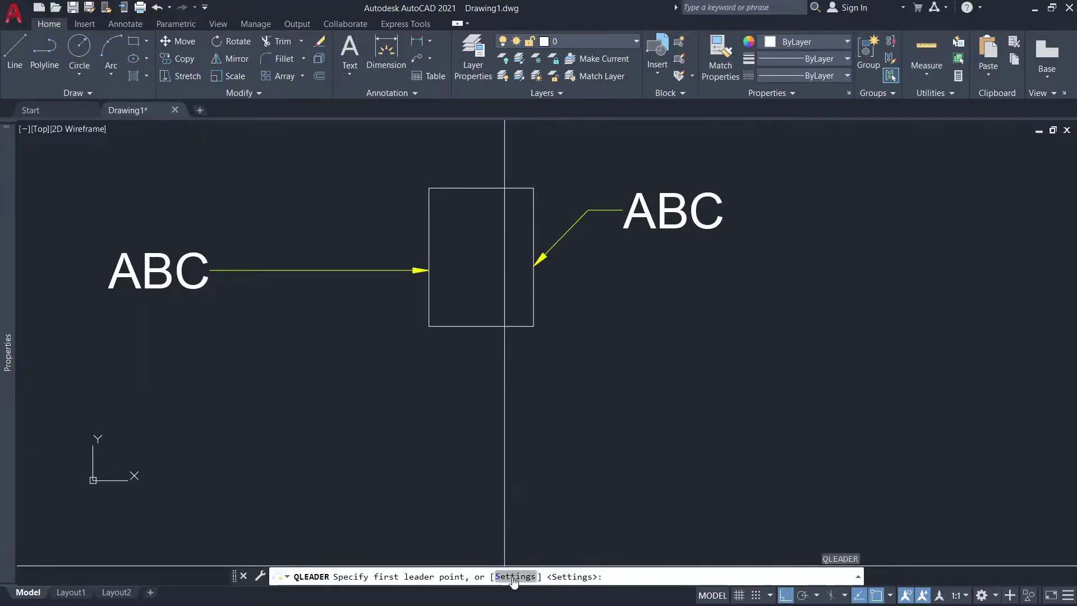
left_click(514, 576)
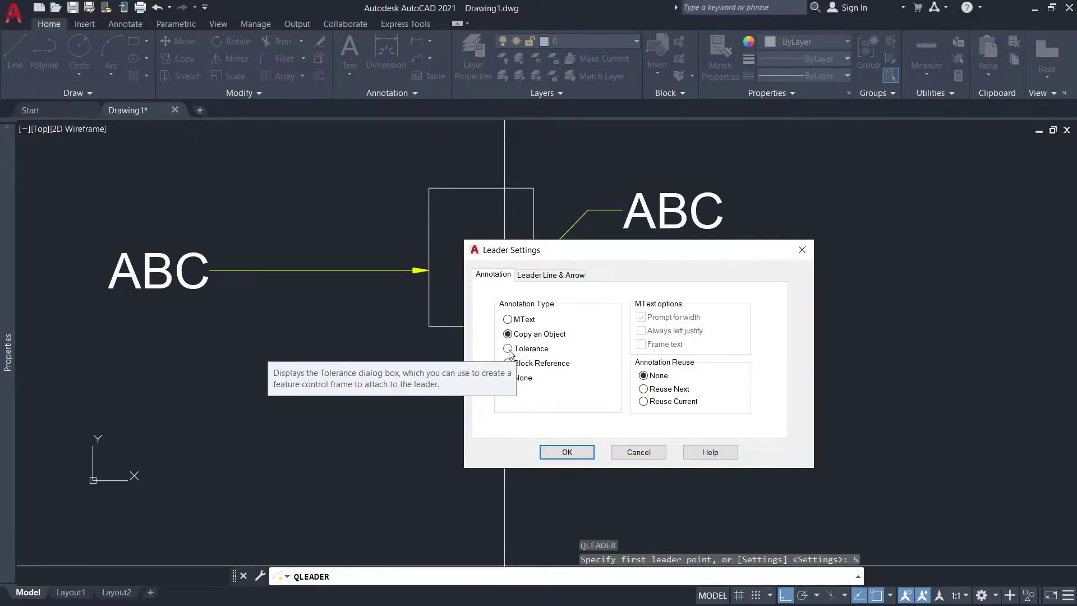
left_click(508, 349)
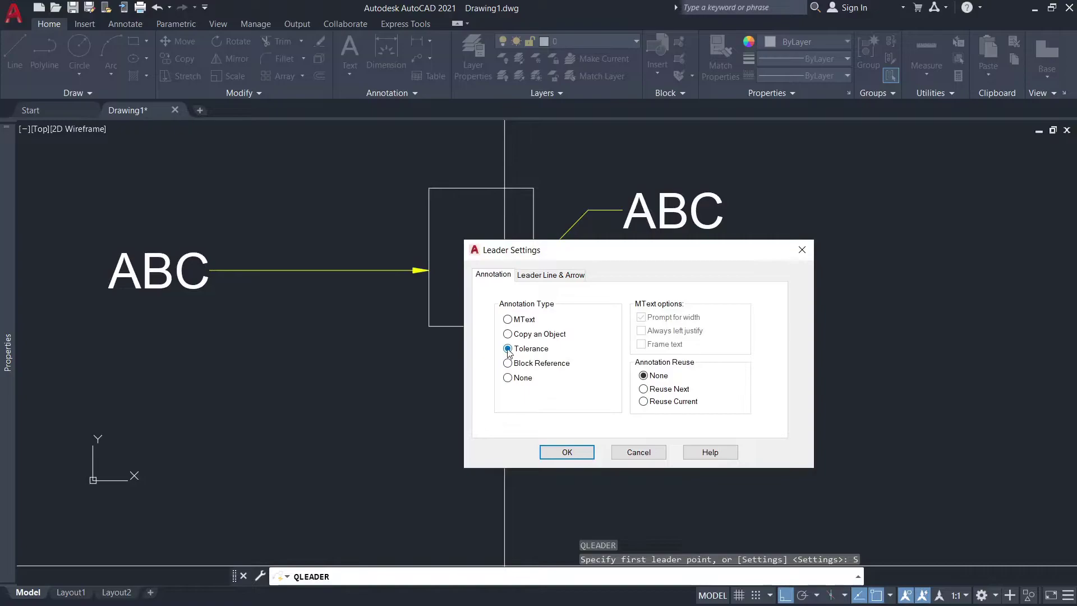
left_click(567, 453)
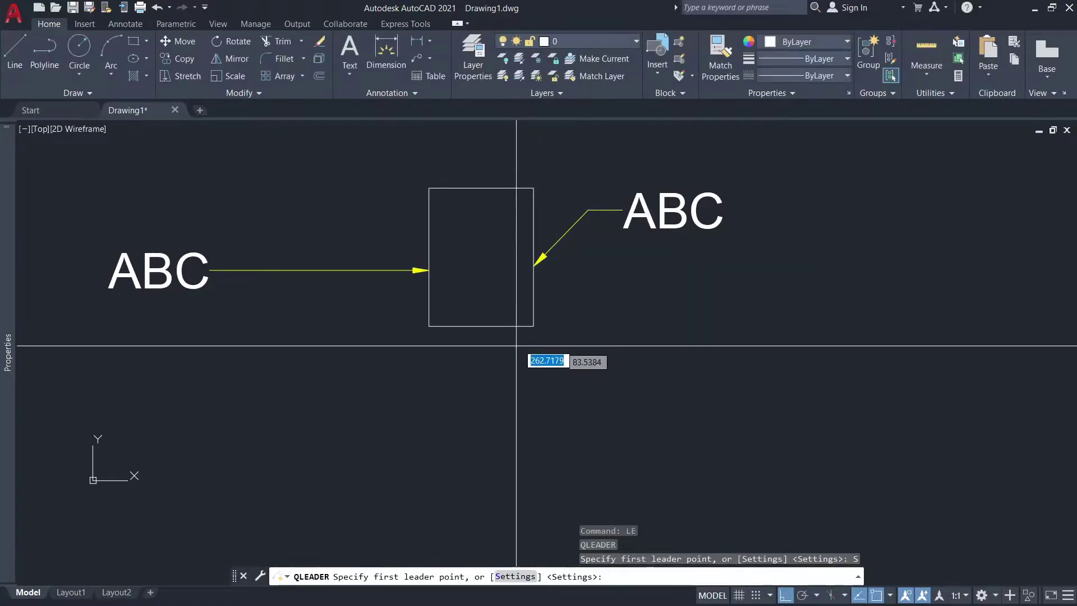
scroll(524, 365, "down", 3)
scroll(516, 342, "up", 2)
left_click(508, 321)
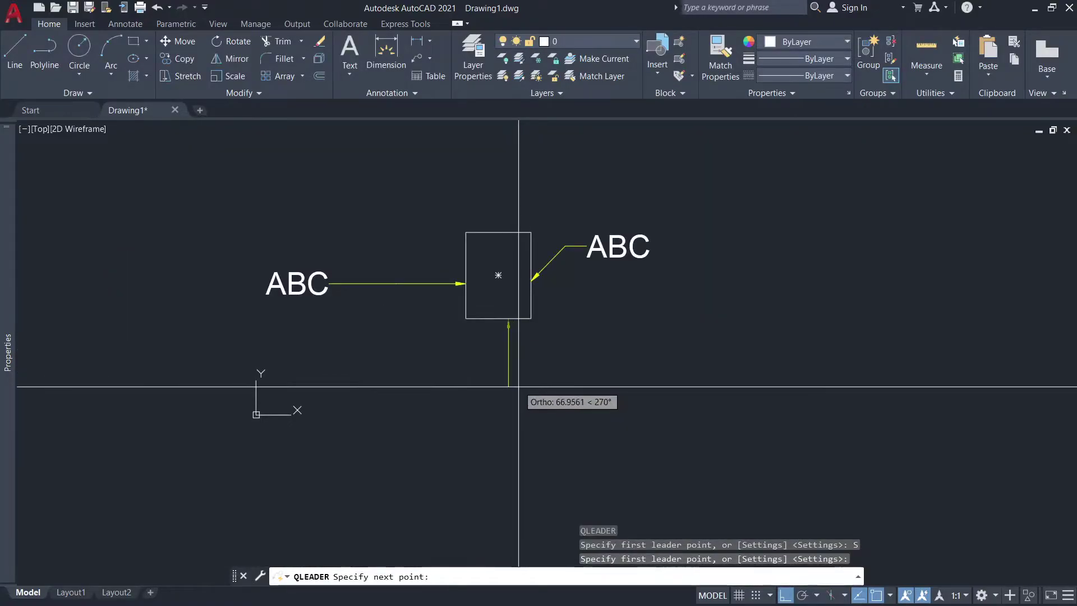
- Complete the leader below the box and fill the tolerance frame with NT, PN and 01
left_click(509, 387)
left_click(430, 393)
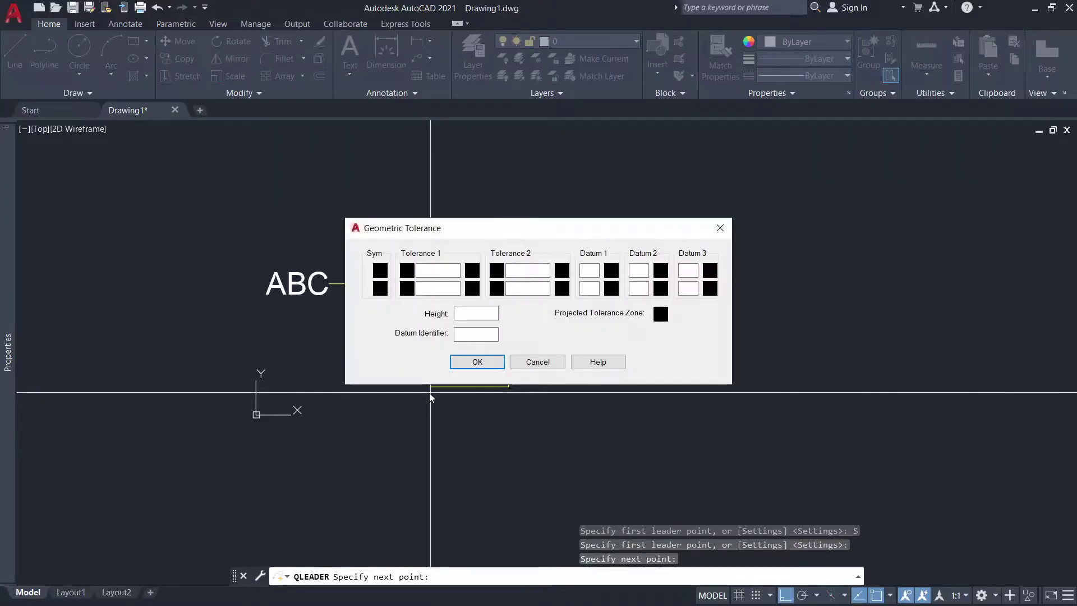
left_click(438, 271)
type("NT")
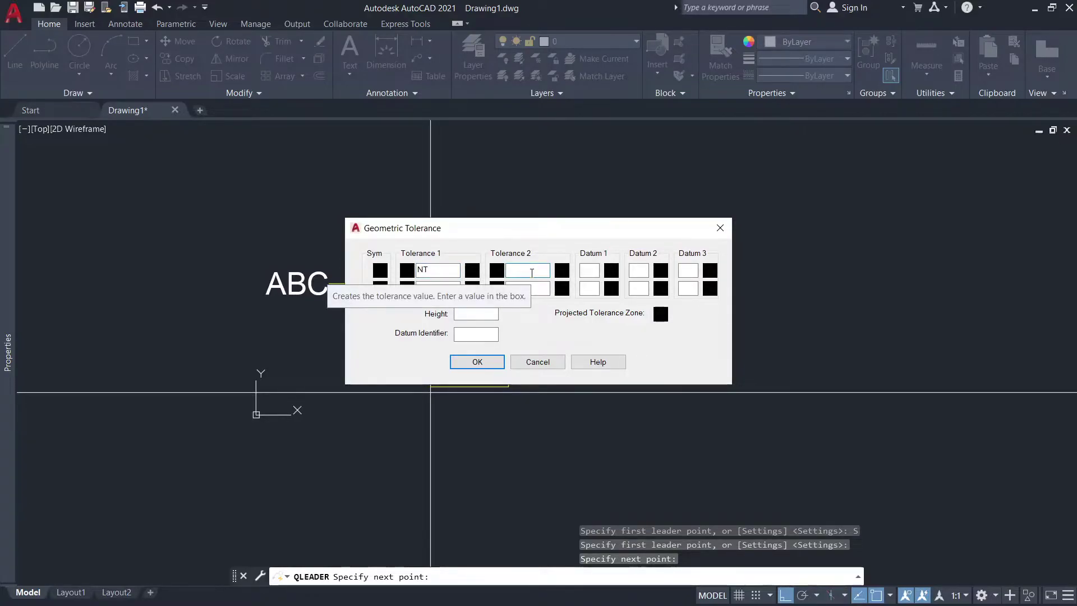
type("PN")
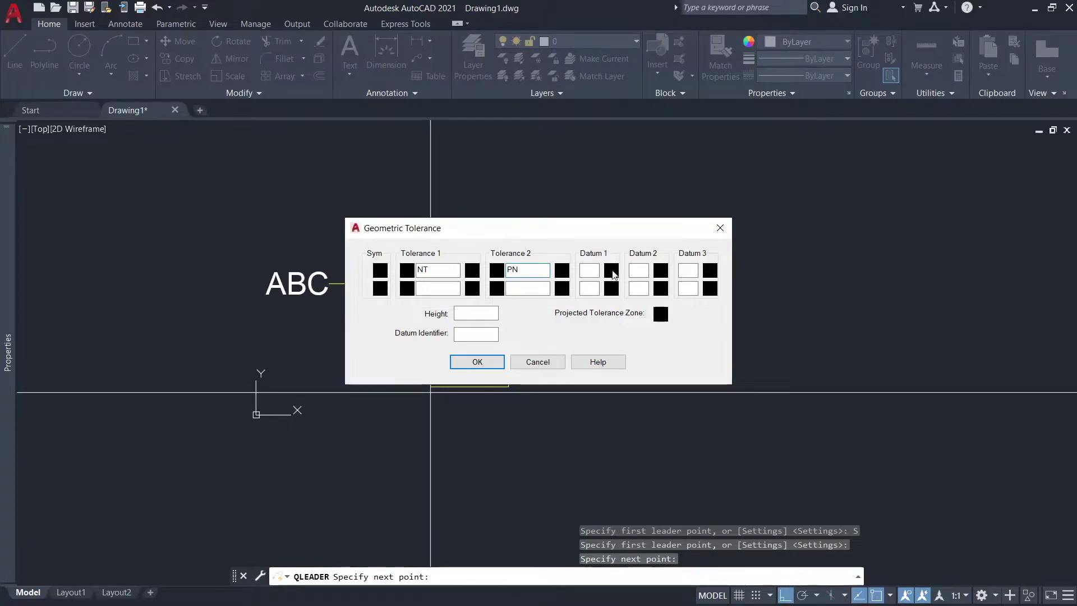
left_click(591, 271)
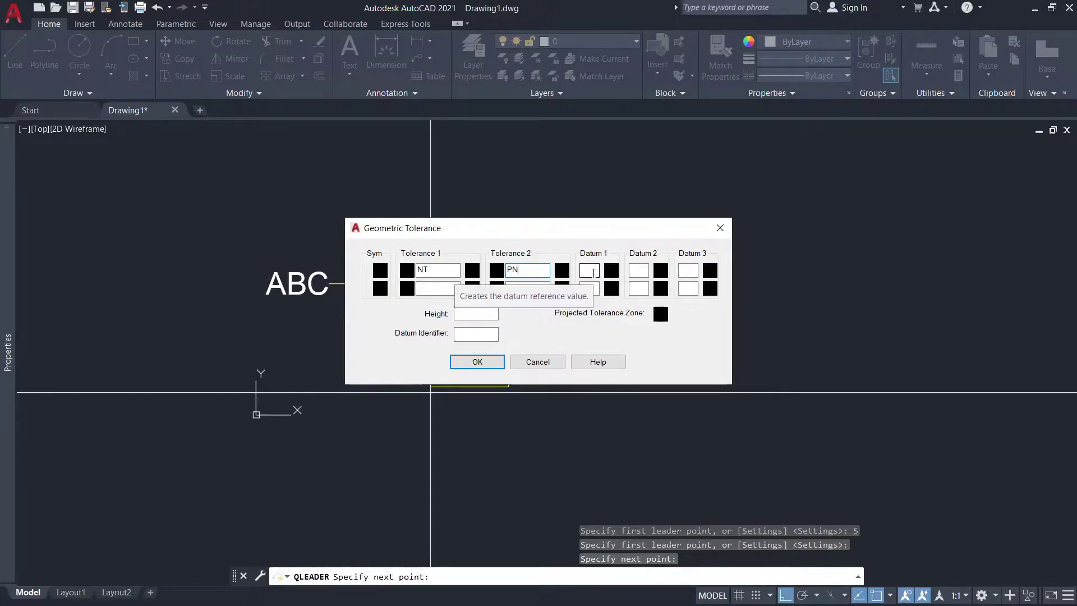
type("01")
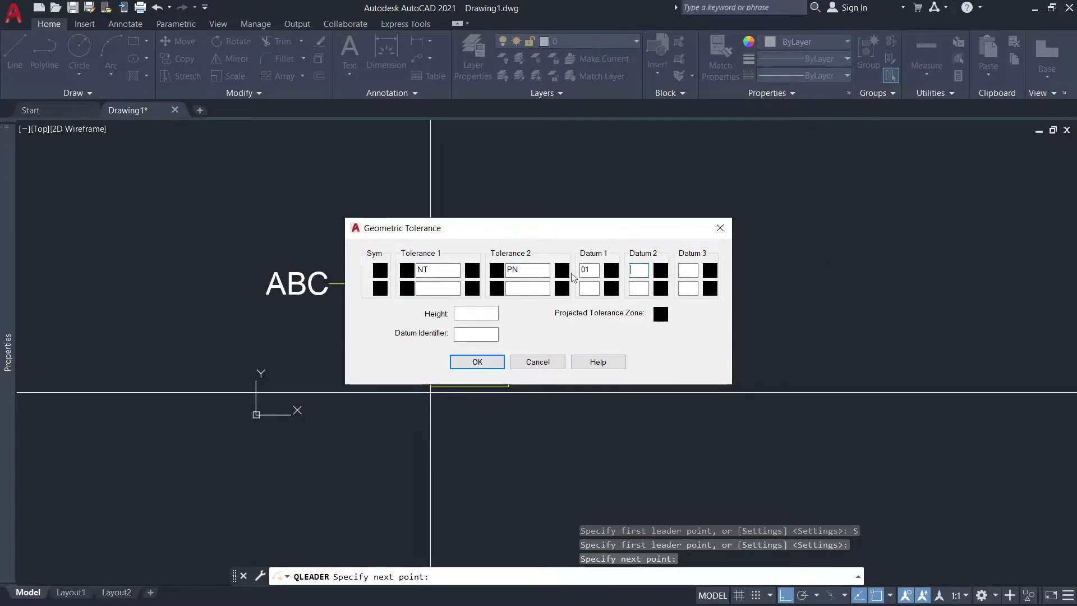
left_click(479, 362)
scroll(401, 379, "up", 4)
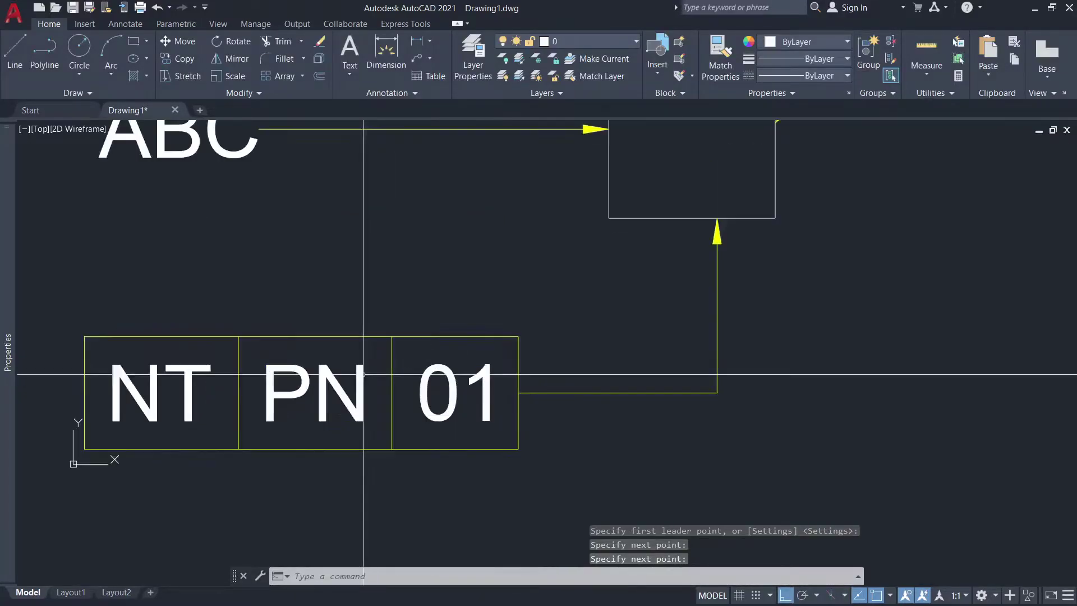
scroll(482, 372, "down", 4)
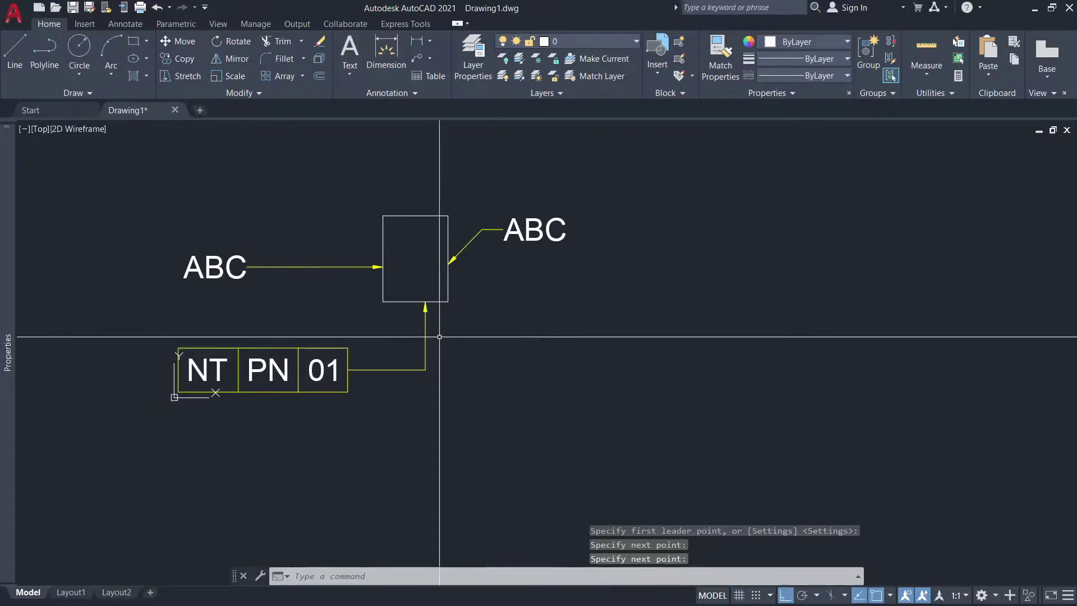
scroll(477, 353, "down", 2)
scroll(515, 306, "up", 2)
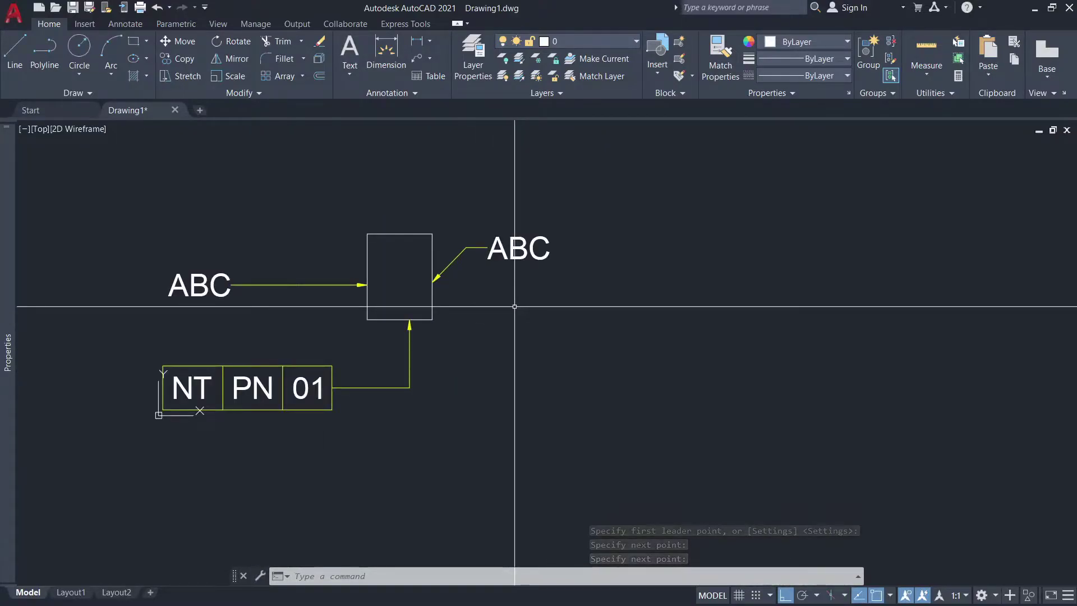
type("L")
- Set the quick leader annotation type to None
key("Return")
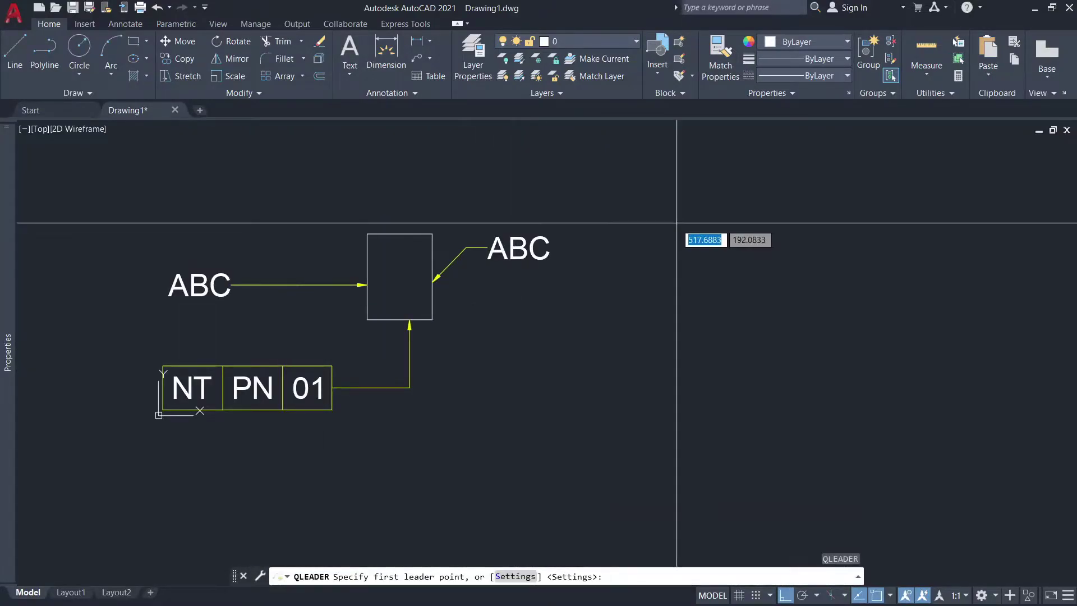
left_click(514, 576)
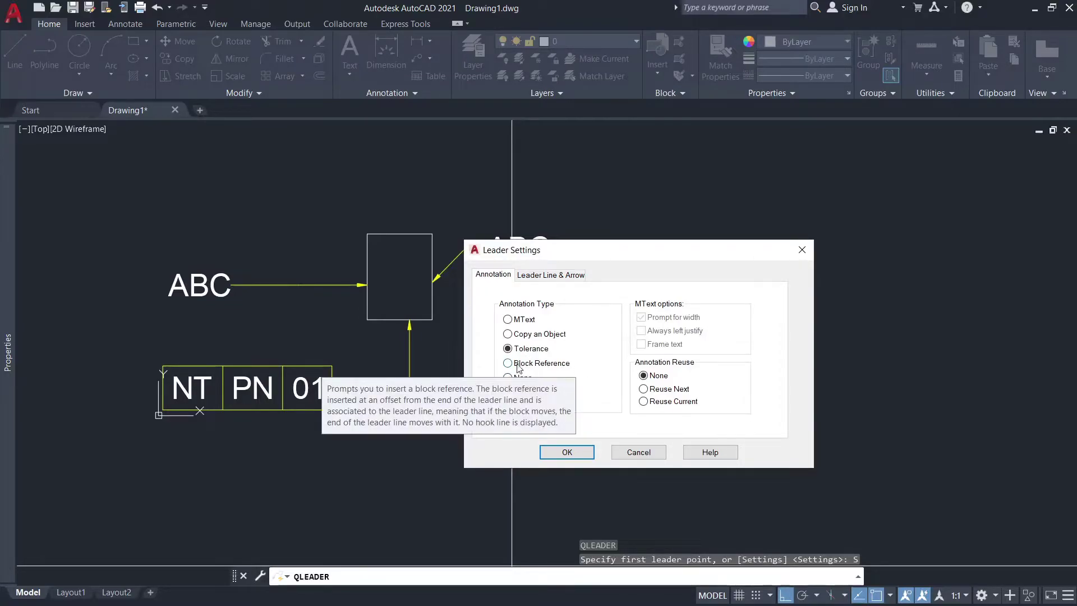
left_click(567, 453)
- Draw a leader from the lower-right corner angling down to a horizontal tail
left_click(432, 320)
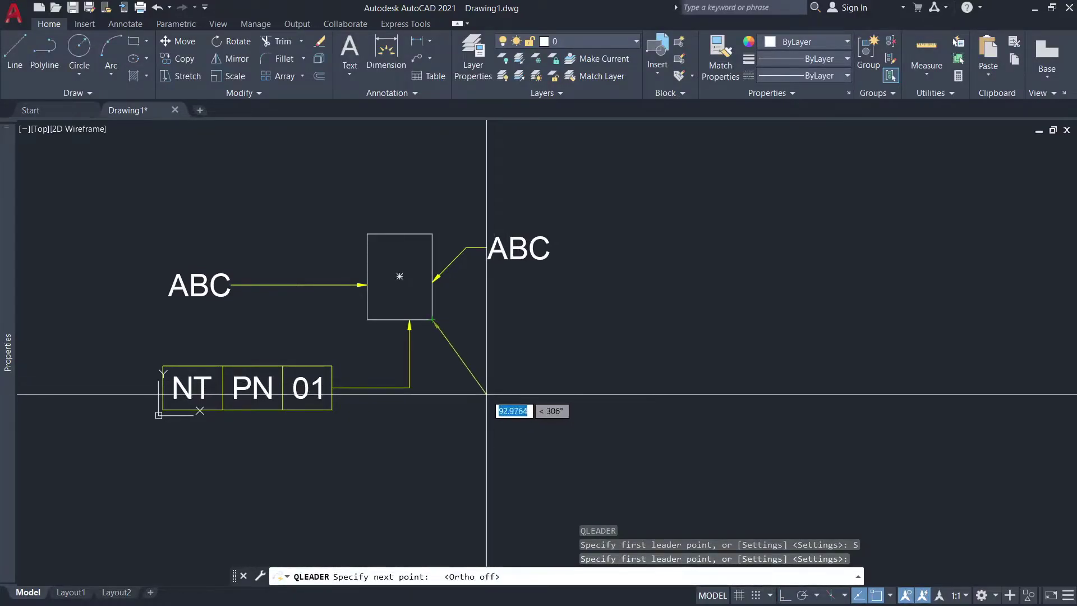
key("F8")
left_click(475, 391)
key("F8")
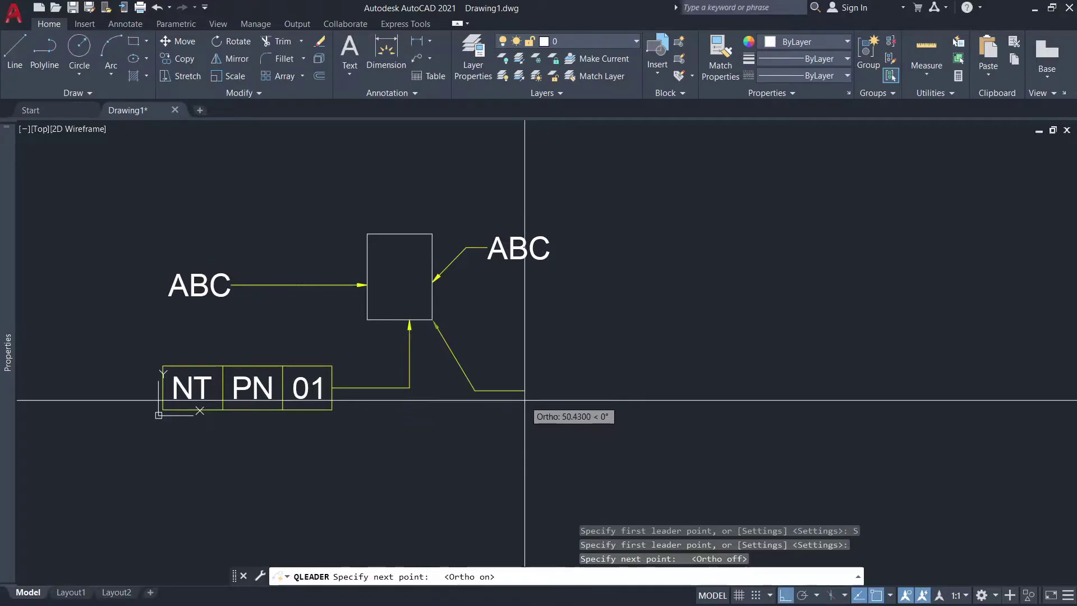
left_click(520, 391)
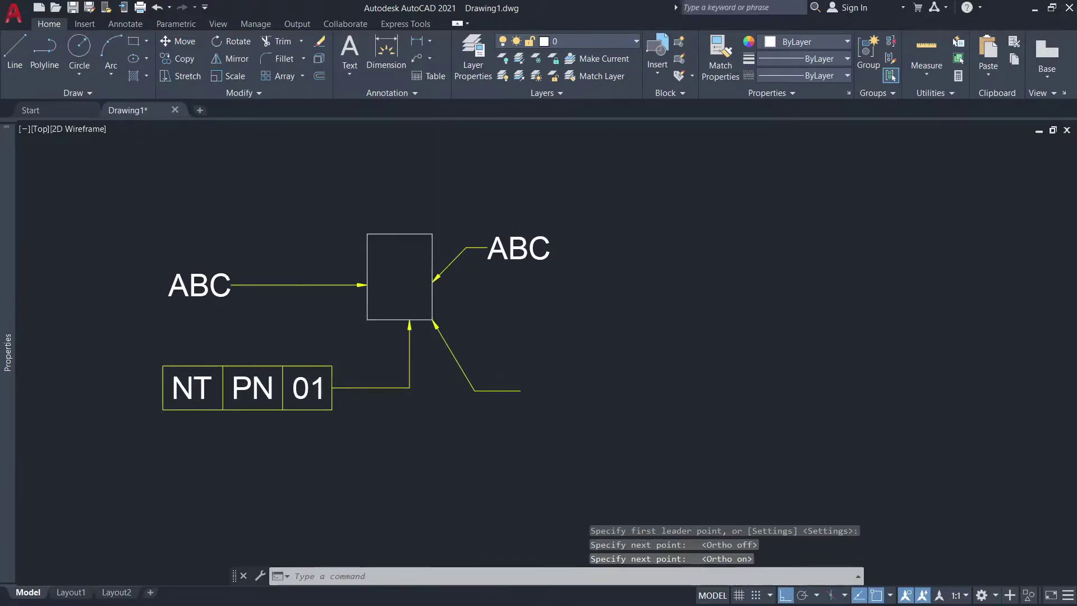
scroll(428, 313, "up", 4)
scroll(471, 366, "down", 4)
scroll(508, 359, "up", 2)
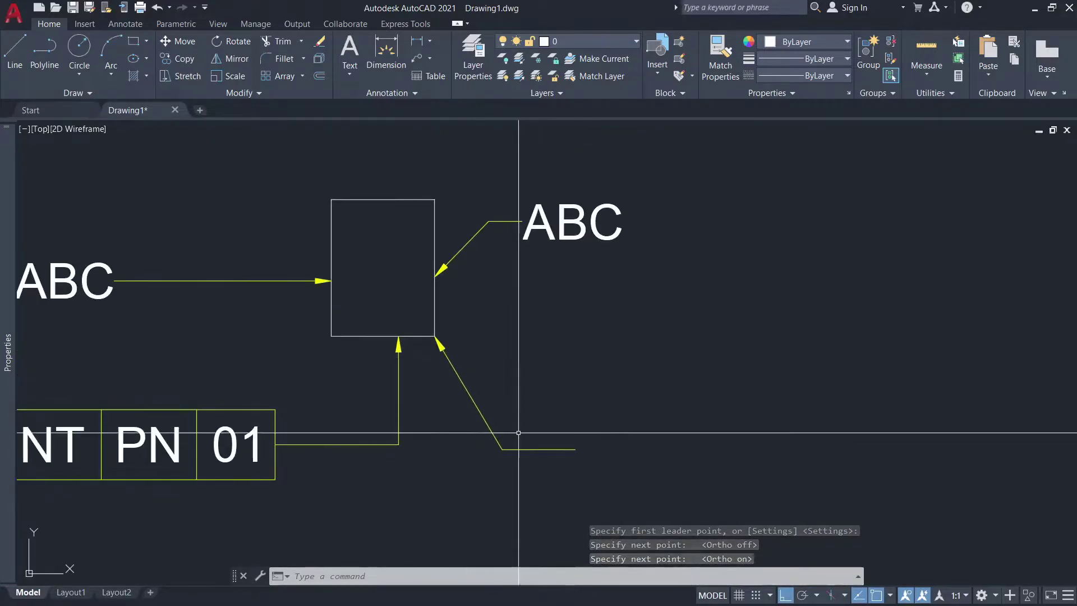
scroll(561, 289, "down", 3)
scroll(610, 283, "up", 3)
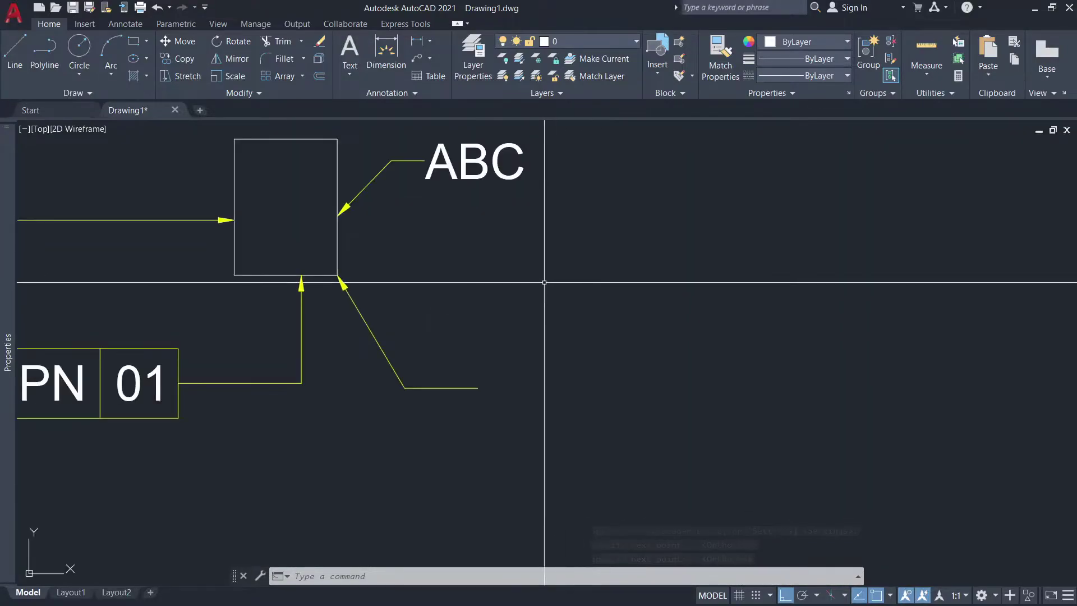
scroll(601, 298, "down", 2)
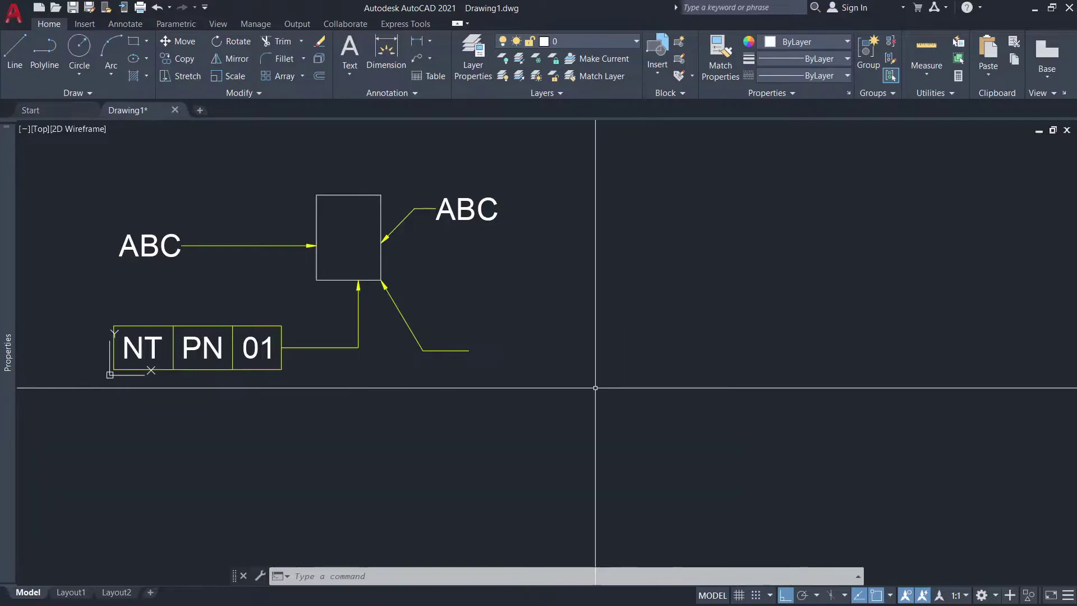
- Draw a five-sided inscribed polygon as a guide for the star
type("Pp")
key("Return")
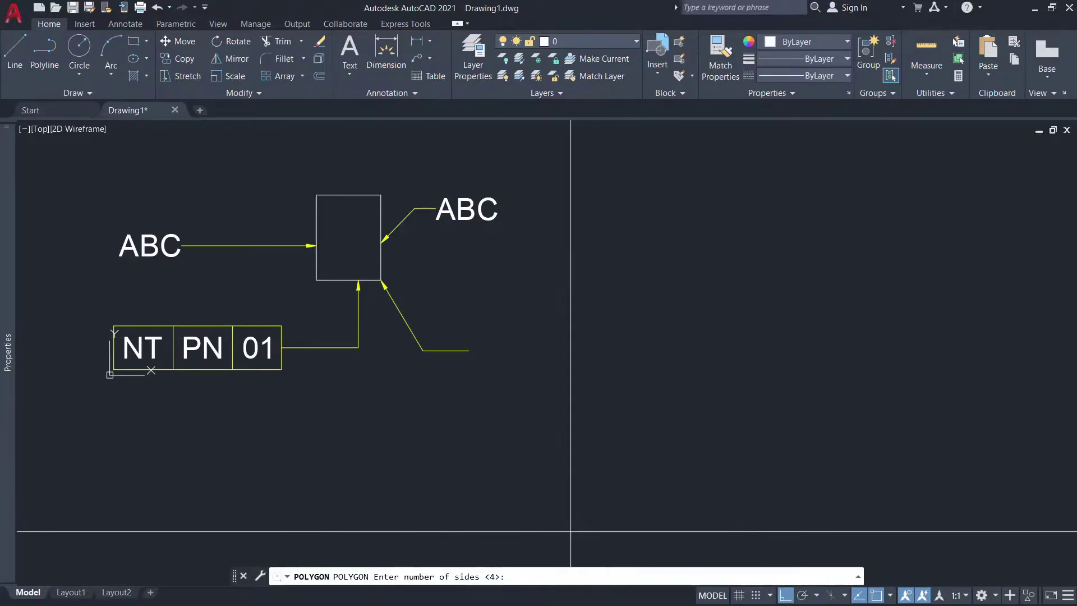
type("5")
key("Return")
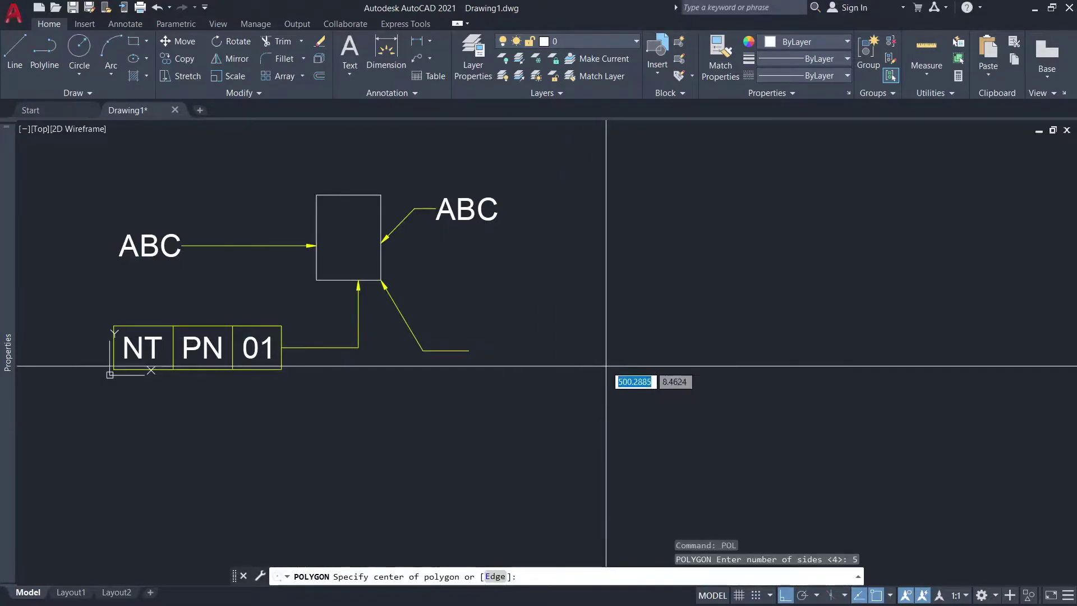
left_click(606, 349)
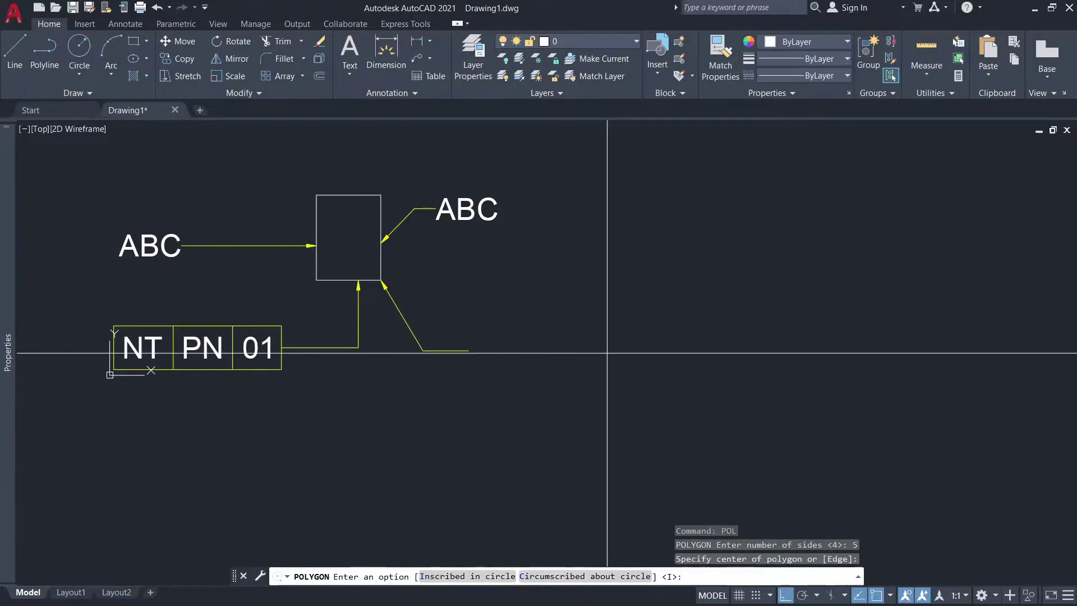
key("Return")
left_click(602, 350)
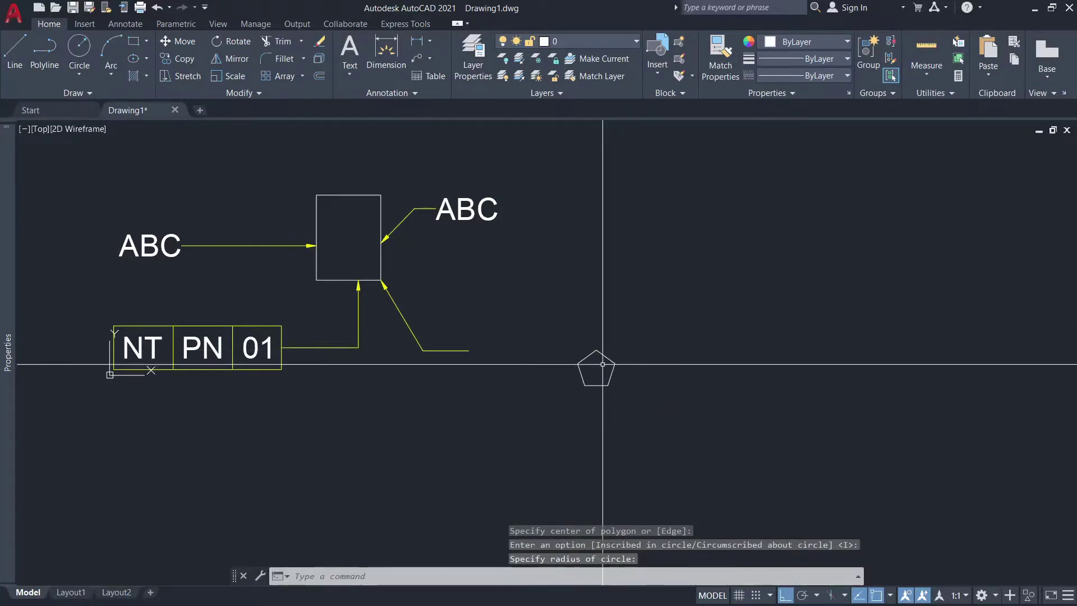
scroll(602, 359, "up", 5)
scroll(636, 395, "up", 1)
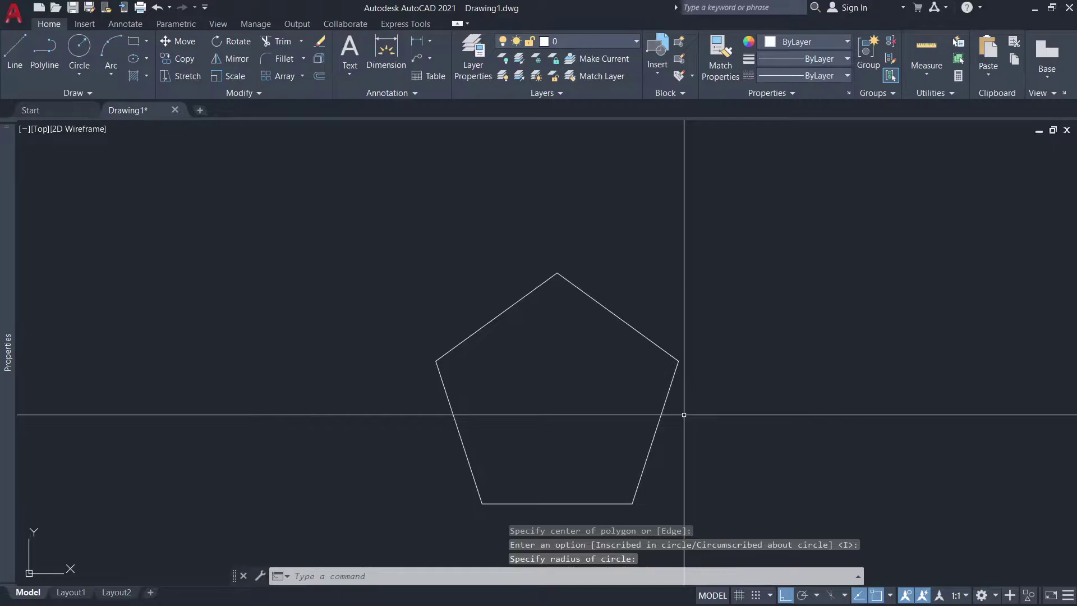
- Connect the pentagon's vertices with lines to form a five-pointed star
type("l")
key("Return")
left_click(632, 503)
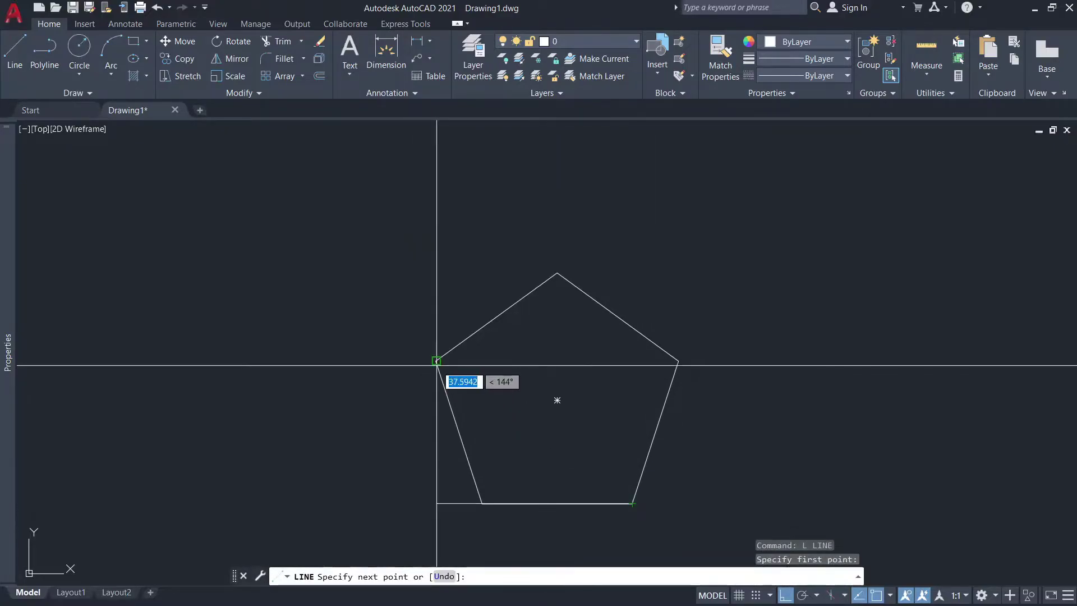
left_click(437, 361)
key("Return")
key("Return")
left_click(678, 360)
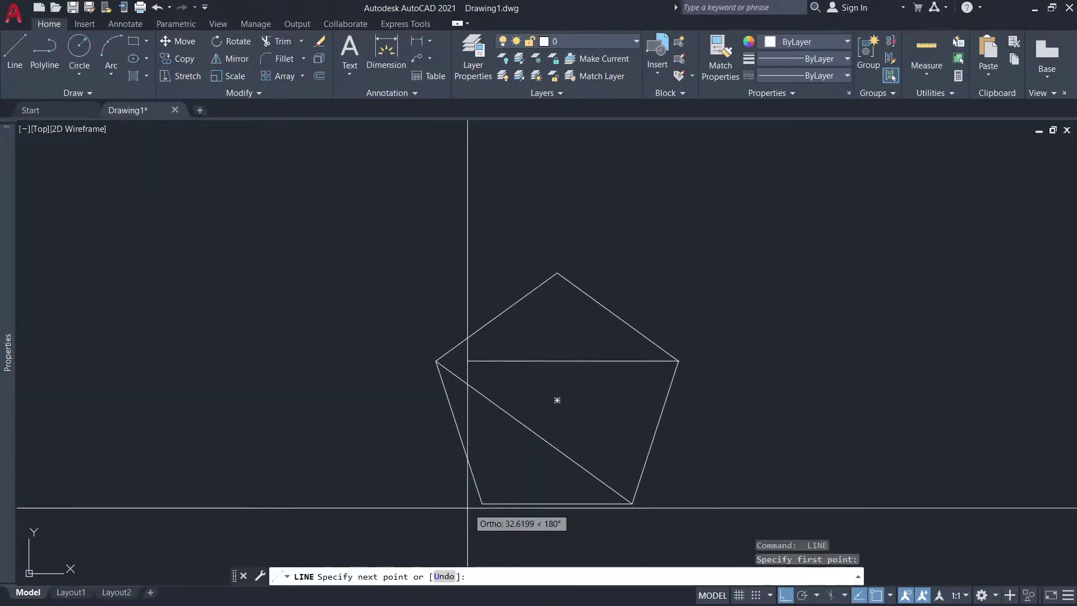
left_click(482, 503)
key("Return")
key("Return")
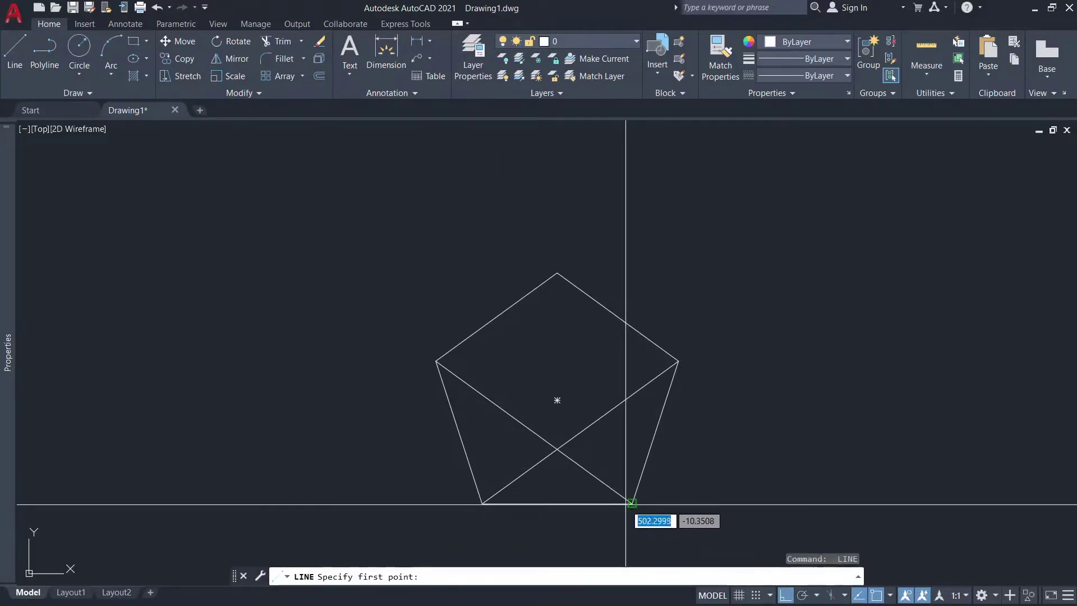
left_click(626, 504)
left_click(557, 274)
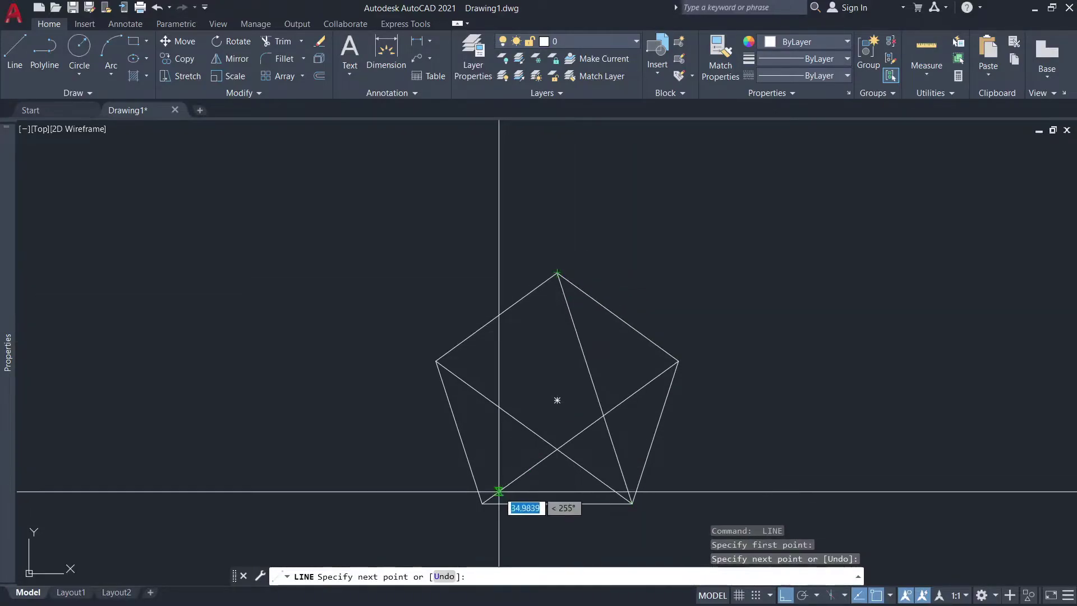
left_click(481, 503)
key("Return")
key("Return")
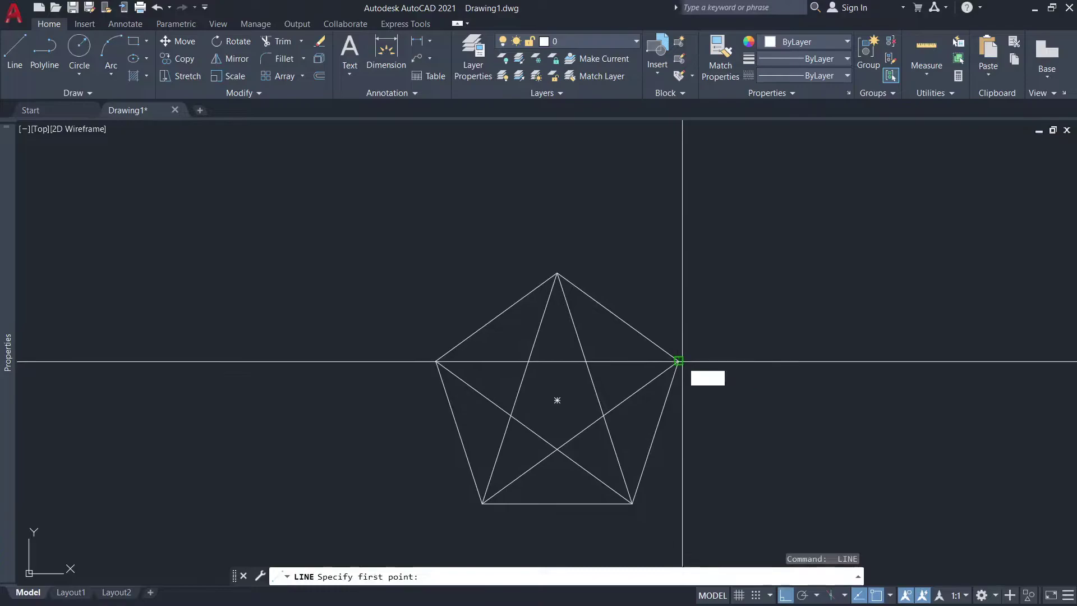
left_click(679, 362)
left_click(436, 361)
- Erase the guiding pentagon, leaving only the star lines
key("Return")
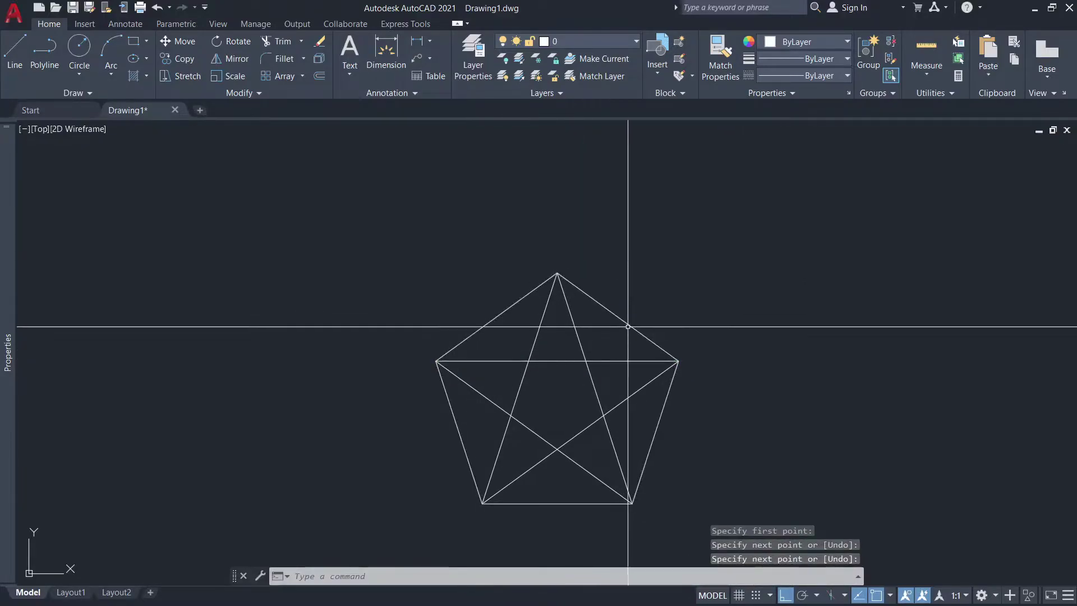
left_click(645, 318)
left_click(608, 305)
type("e")
key("Return")
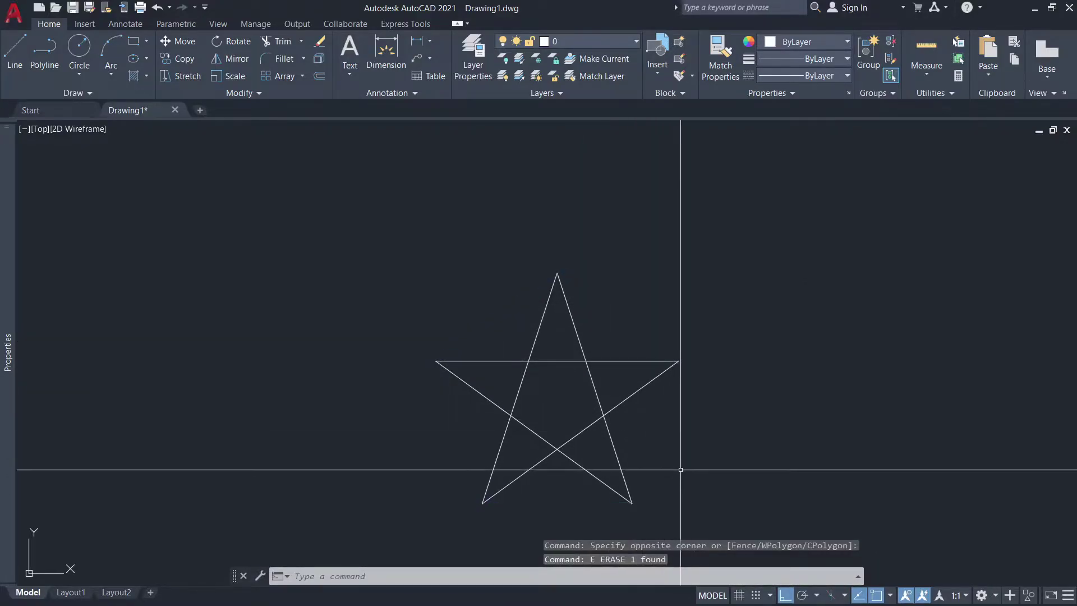
- Trim away the inner segments of the crossing star lines, leaving only the outline
type("tr")
key("Return")
left_click(692, 507)
left_click(385, 260)
key("Return")
left_click(587, 387)
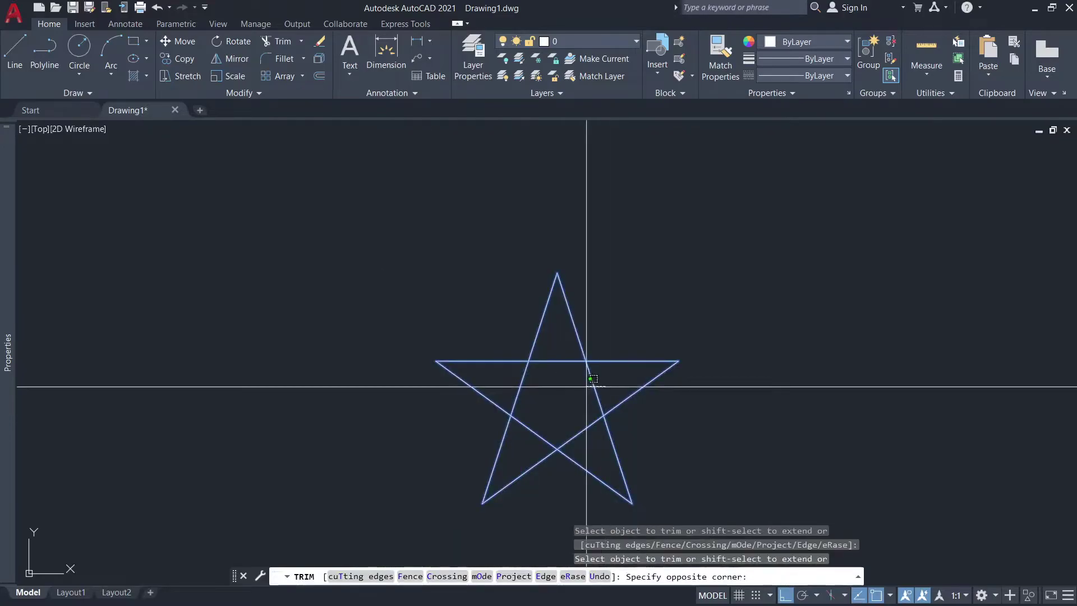
left_click(528, 358)
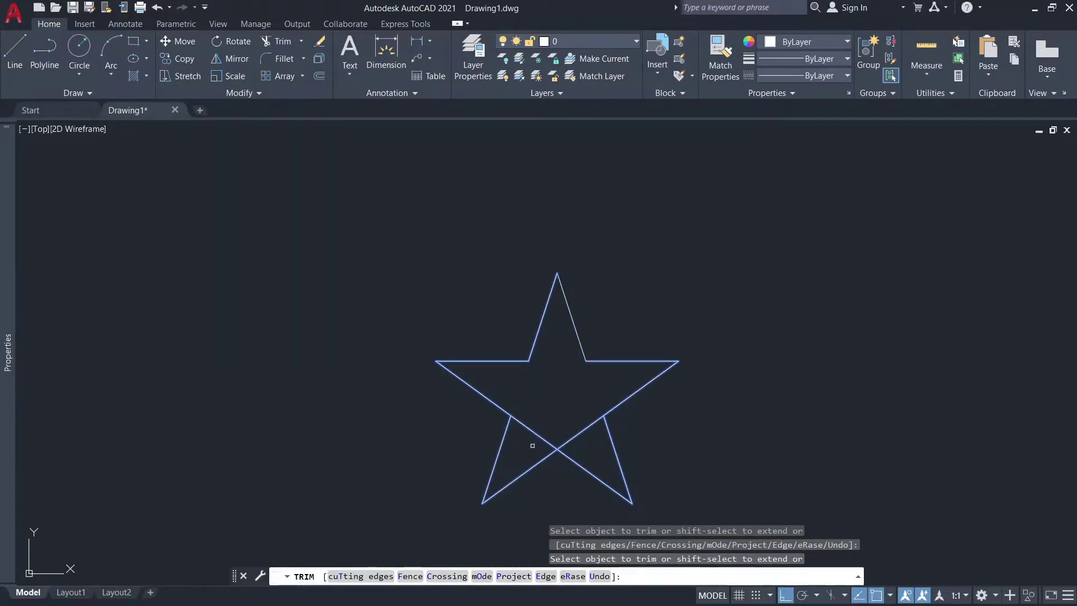
left_click(532, 446)
left_click(564, 425)
key("Escape")
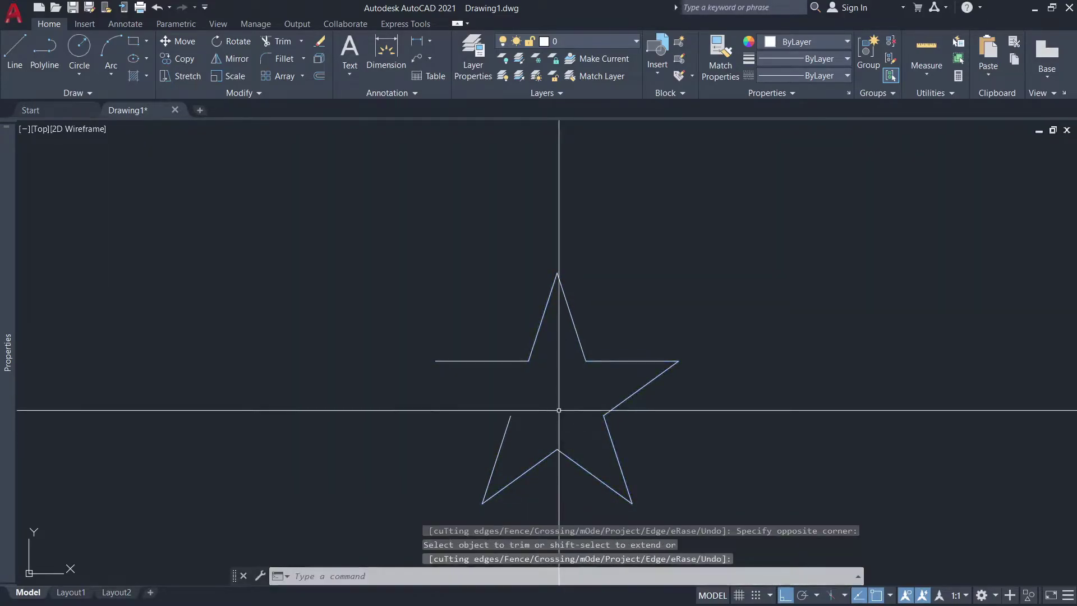
- Redraw the missing lower-left edge of the star from its left tip
type("l")
key("Return")
left_click(511, 415)
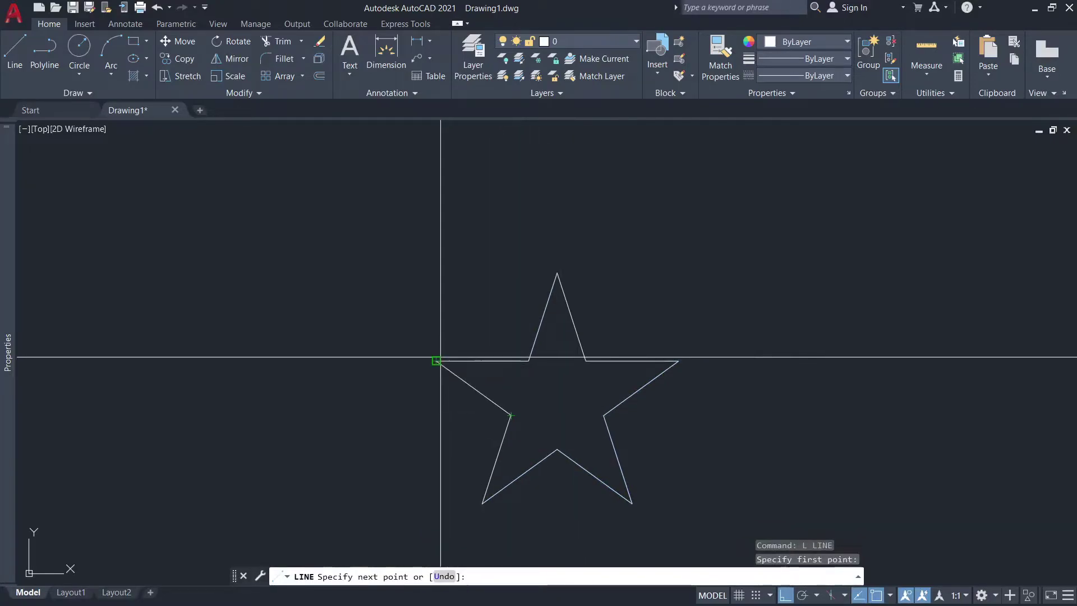
left_click(436, 361)
key("Return")
- Join all ten star segments into one polyline and begin a block definition for it
type("j")
key("Return")
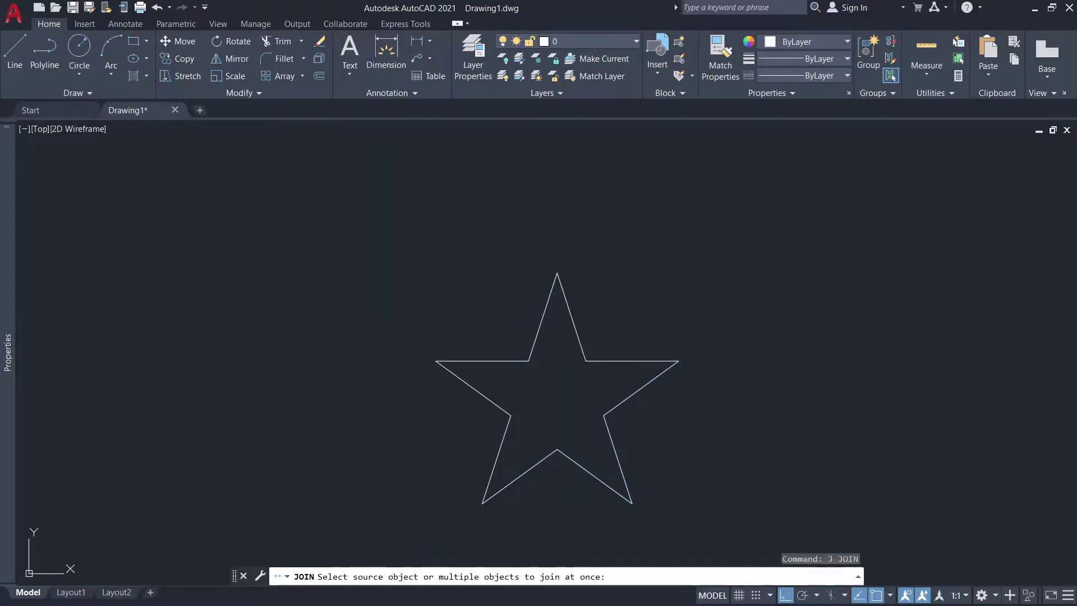
left_click_drag(680, 242, 365, 509)
key("Return")
scroll(567, 303, "down", 5)
scroll(587, 317, "up", 4)
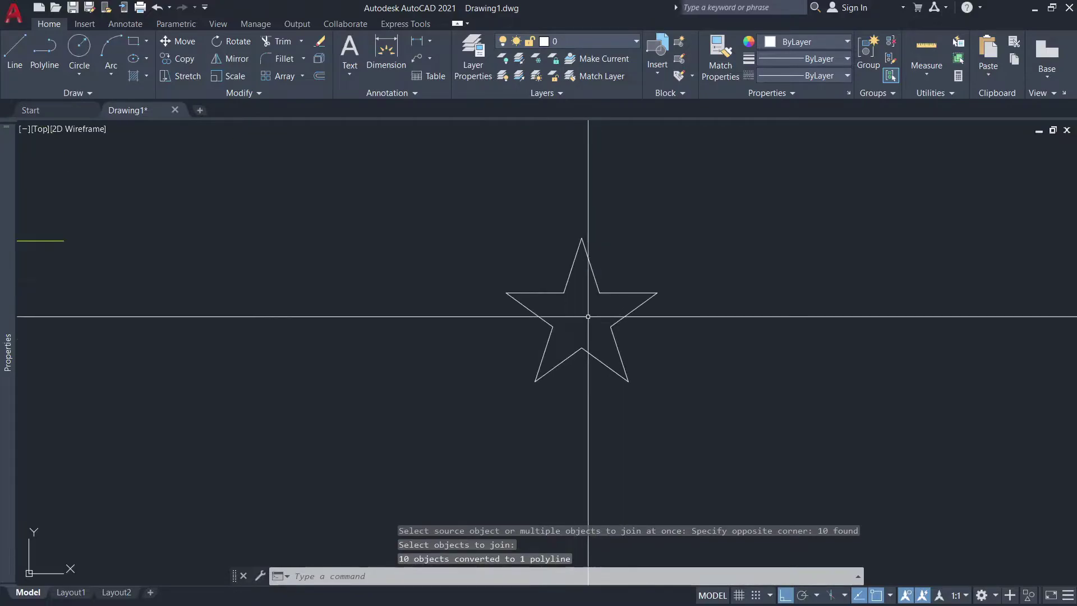
type("B")
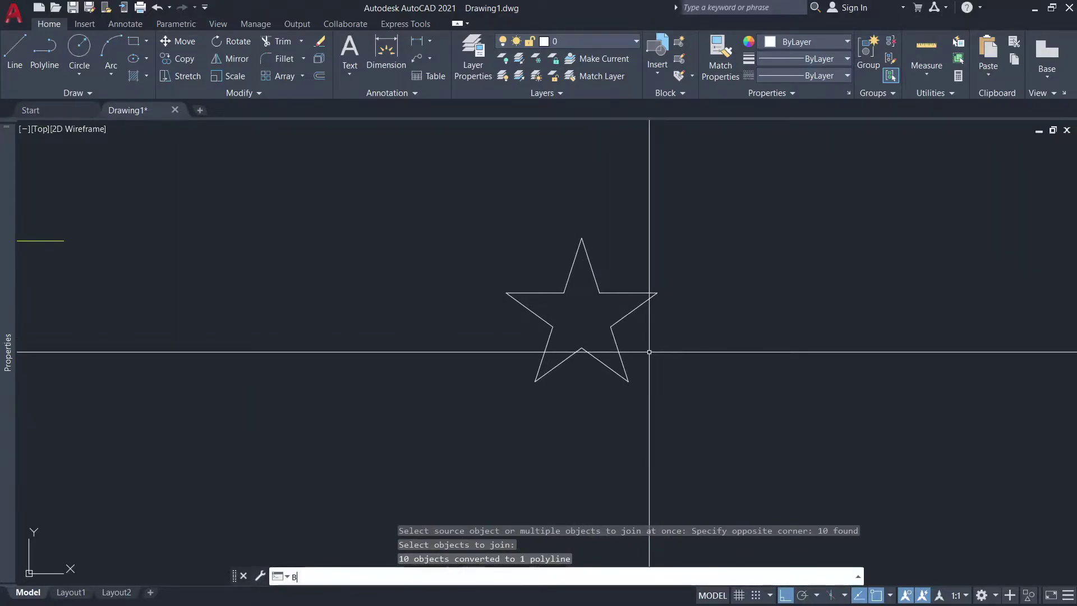
key("Return")
type("SAO")
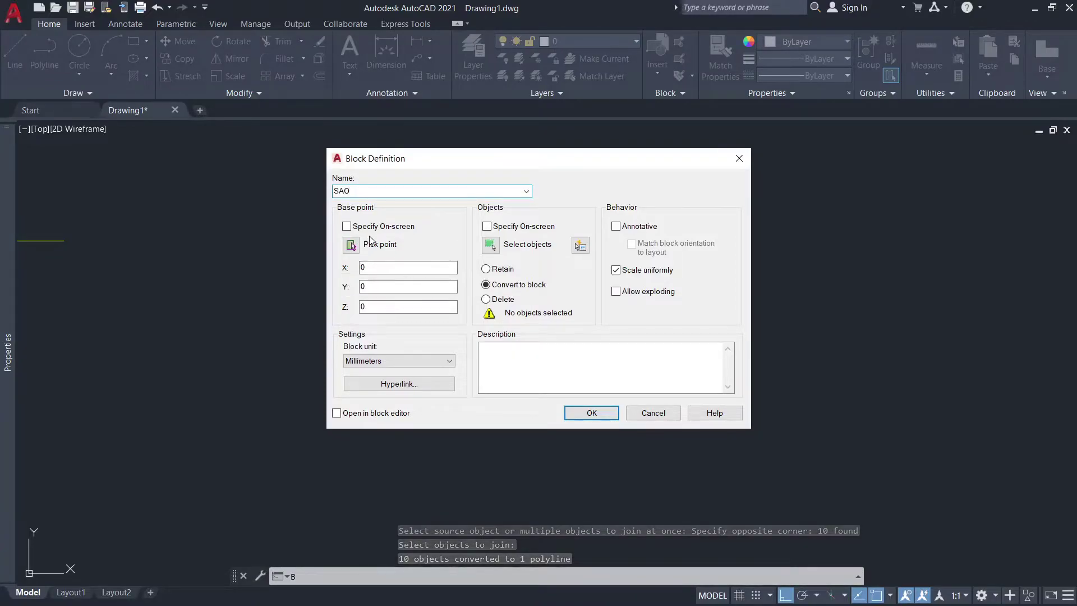
- Define block SAO from the star, with its base point at the star's left tip
left_click(350, 247)
left_click(505, 295)
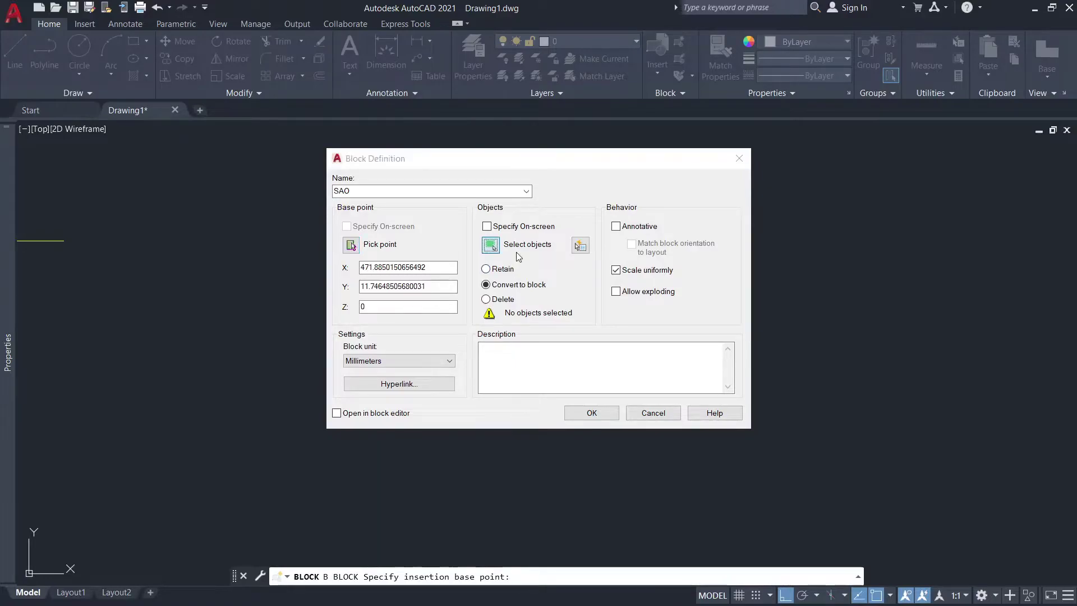
left_click(491, 245)
left_click(709, 452)
left_click(455, 244)
key("Return")
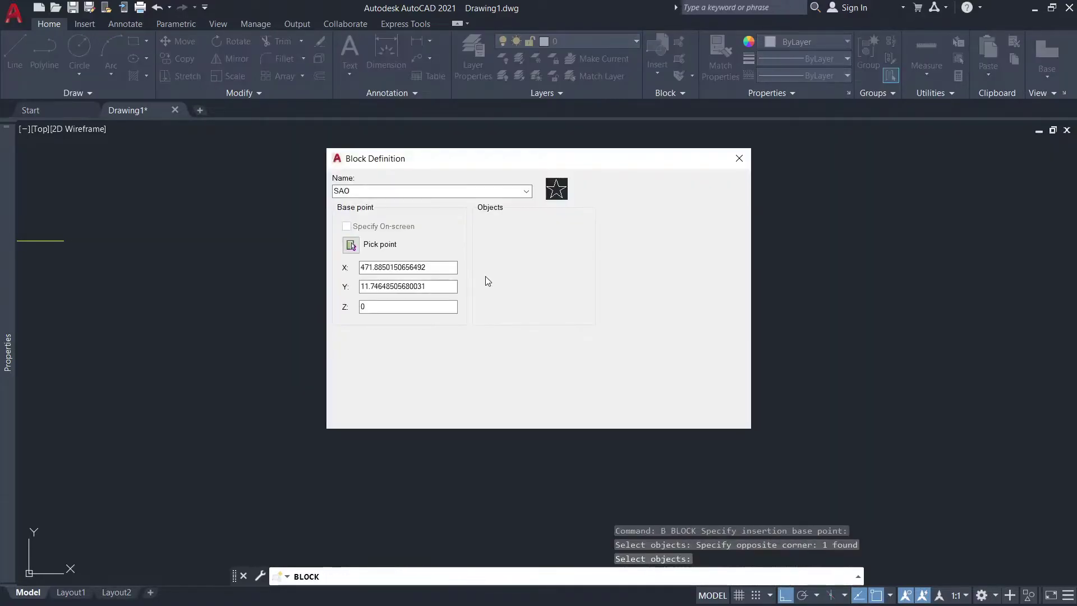
left_click(584, 413)
- Erase the original star from the drawing
scroll(580, 331, "down", 5)
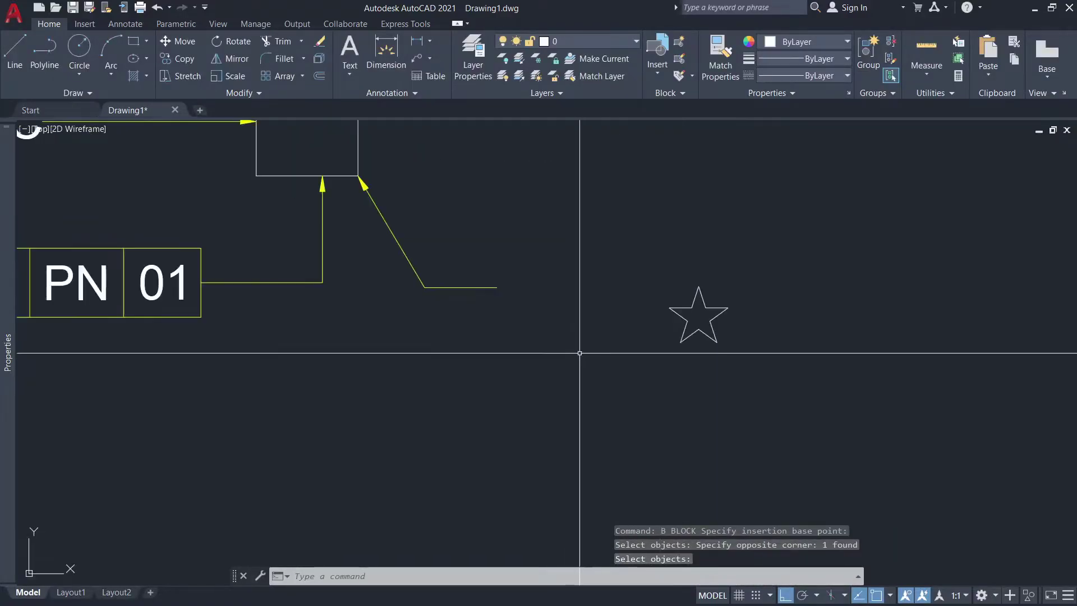
left_click(669, 308)
left_click(623, 270)
key("Delete")
scroll(494, 289, "up", 4)
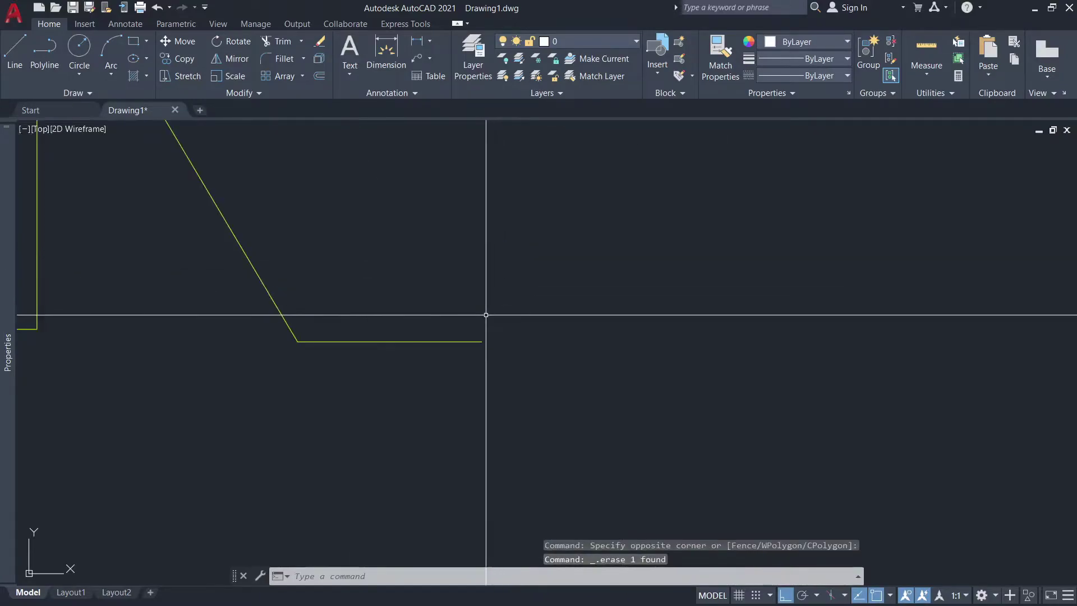
scroll(489, 312, "down", 6)
scroll(477, 301, "up", 4)
scroll(394, 219, "down", 2)
scroll(532, 247, "down", 1)
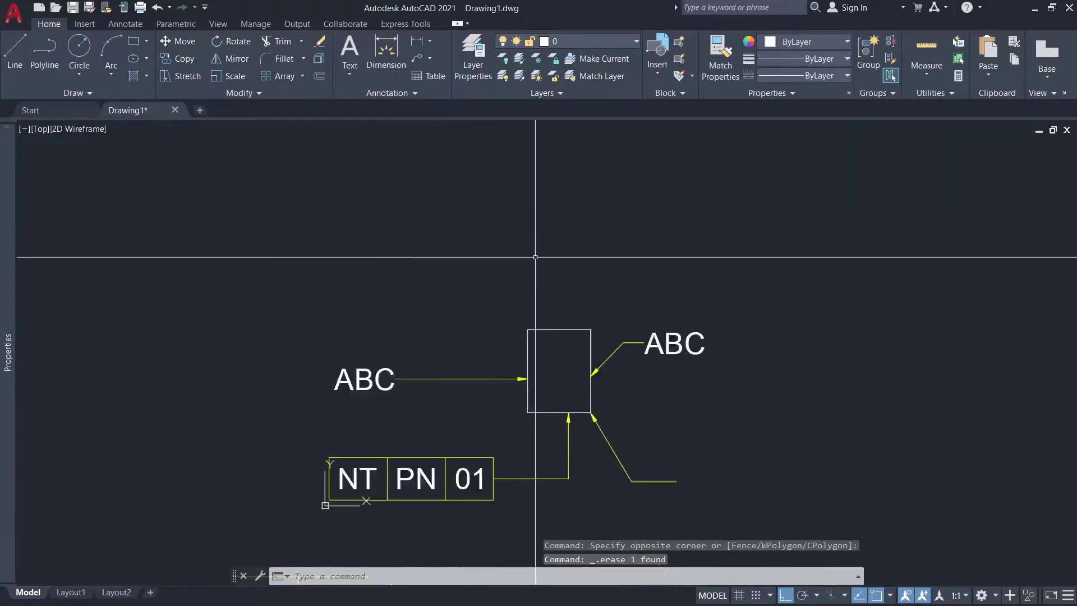
scroll(558, 296, "down", 2)
scroll(556, 284, "up", 3)
type("u")
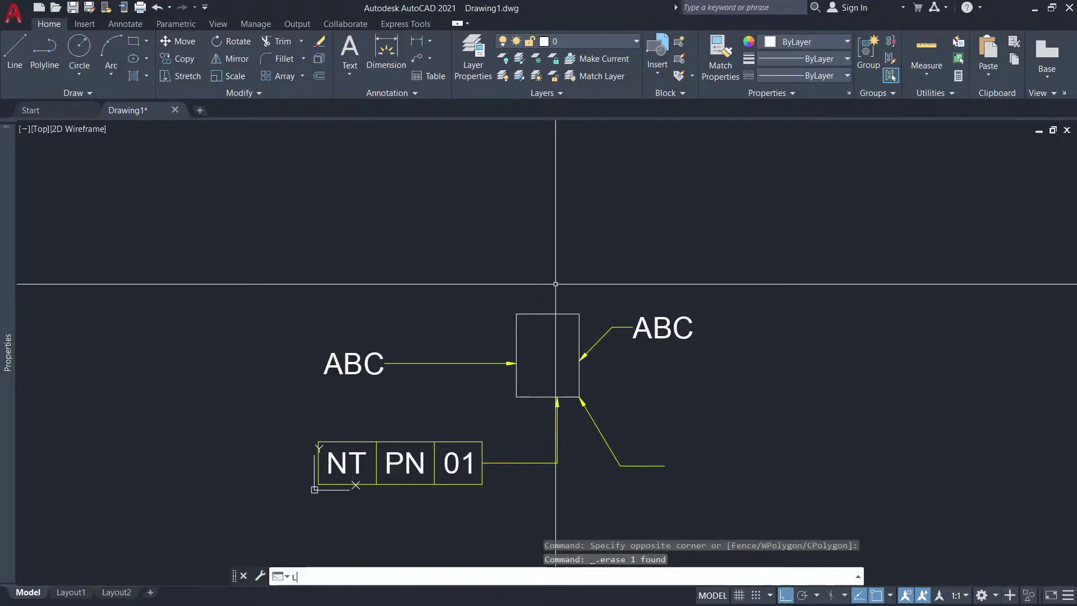
- Set the quick leader annotation type to Block Reference
type("le")
key("Return")
type("s")
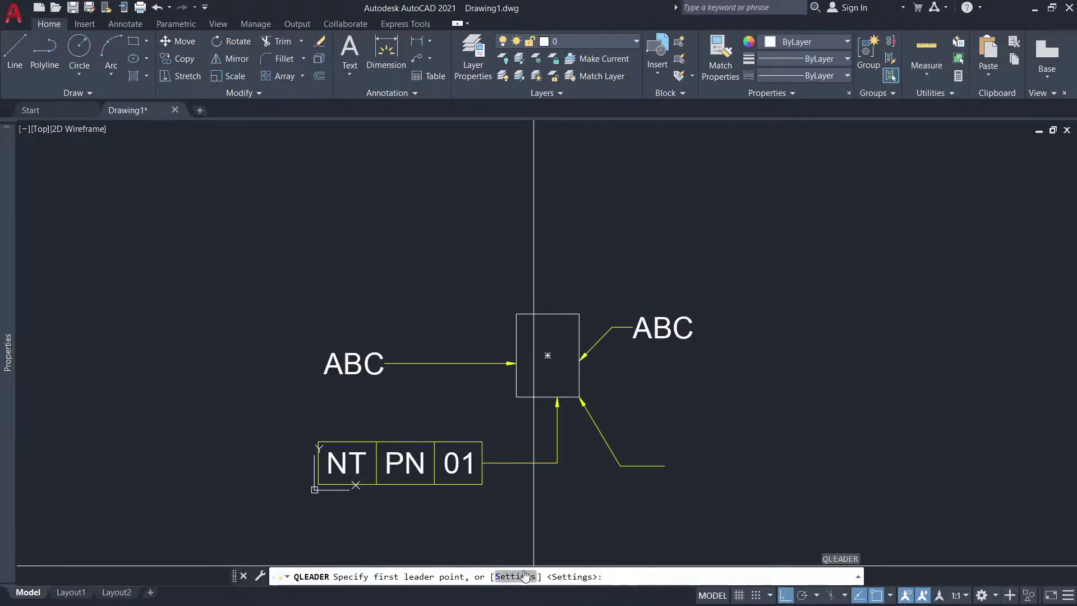
key("Return")
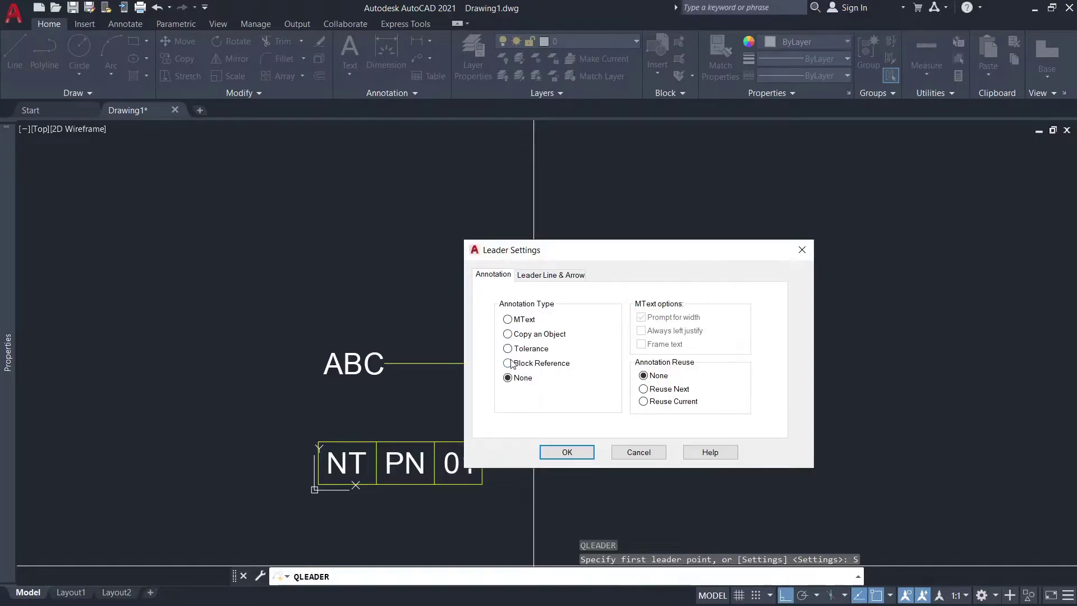
left_click(566, 452)
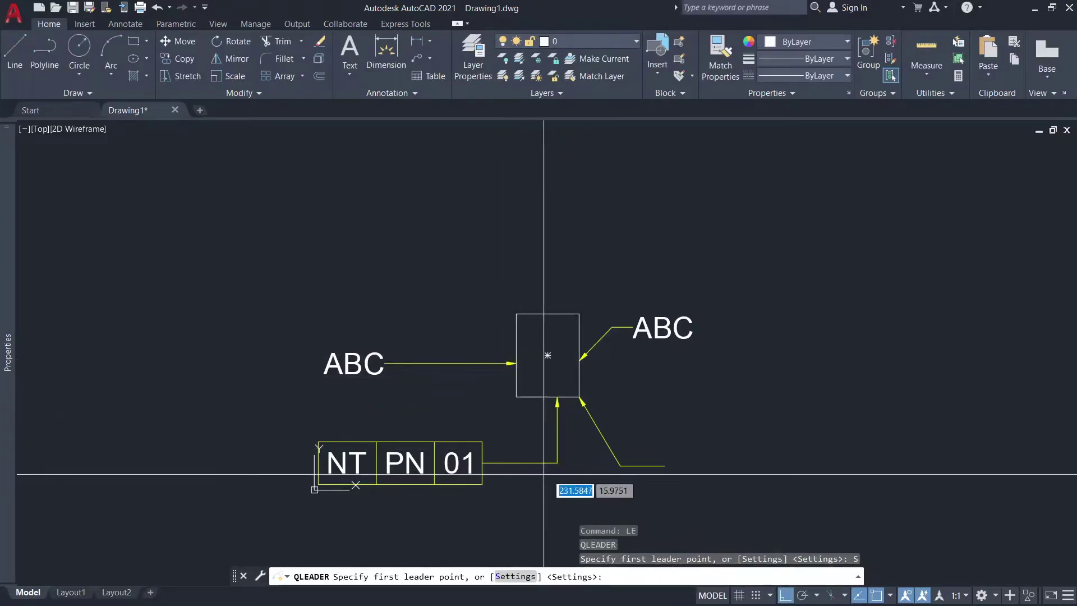
- Draw a bent leader from the box's top edge ending in block SAO at scale 1, rotation 0
left_click(516, 314)
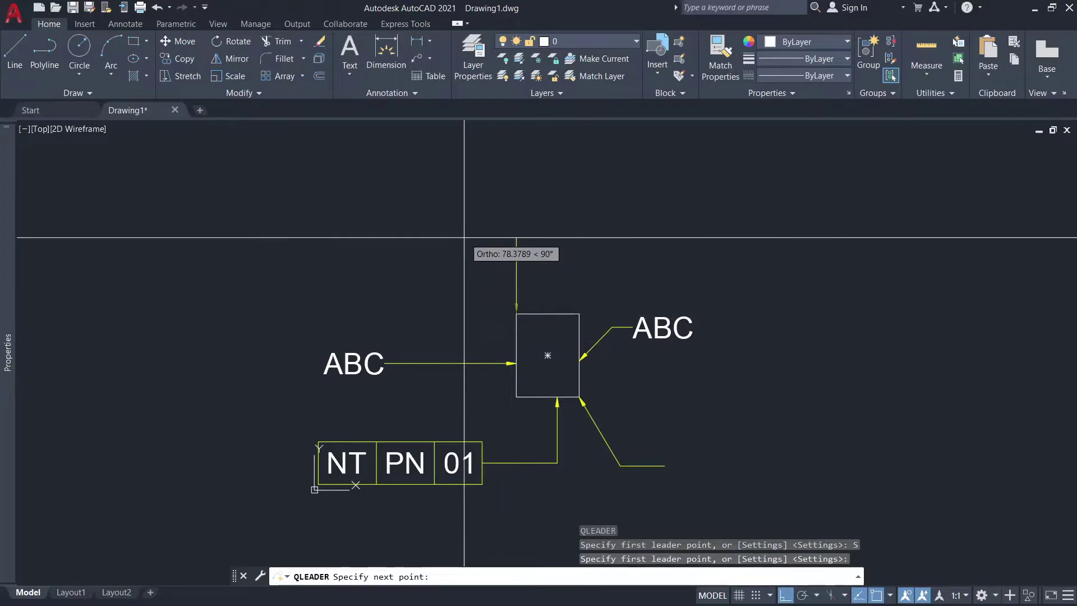
left_click(488, 232)
left_click(439, 240)
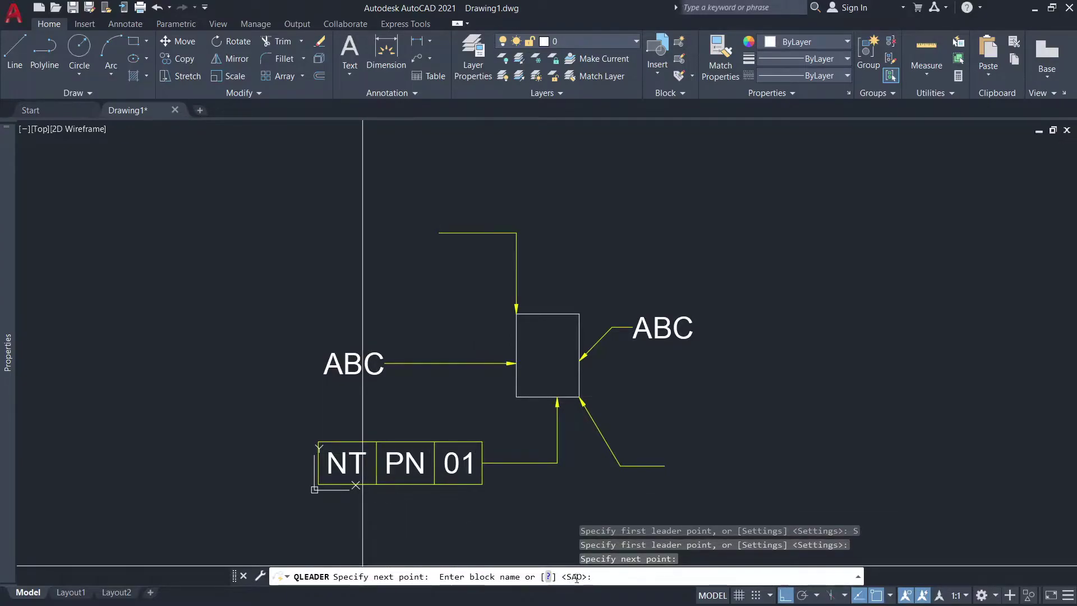
key("Return")
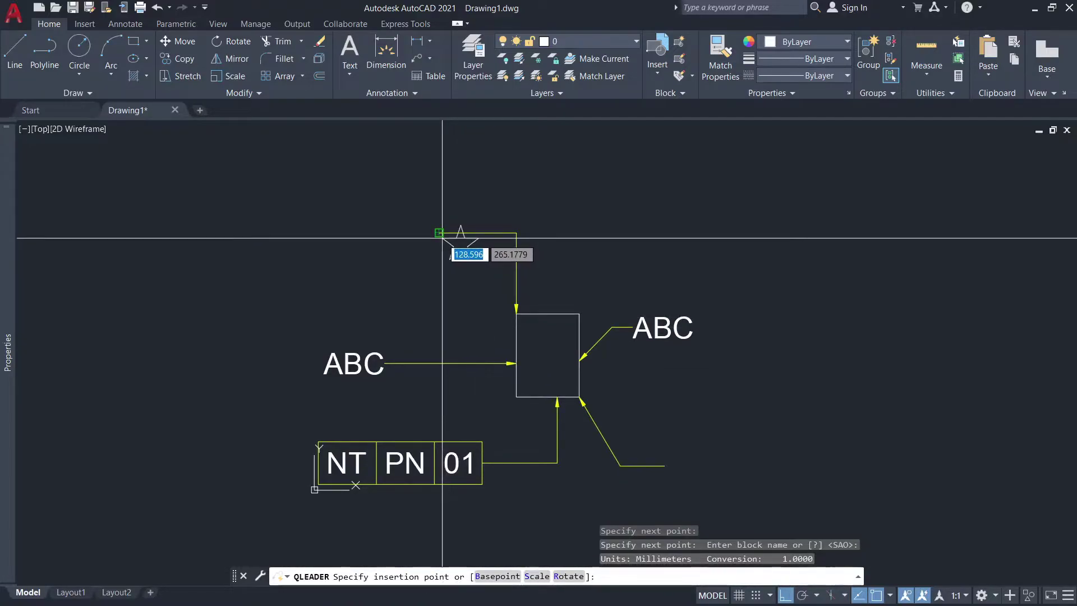
left_click(442, 237)
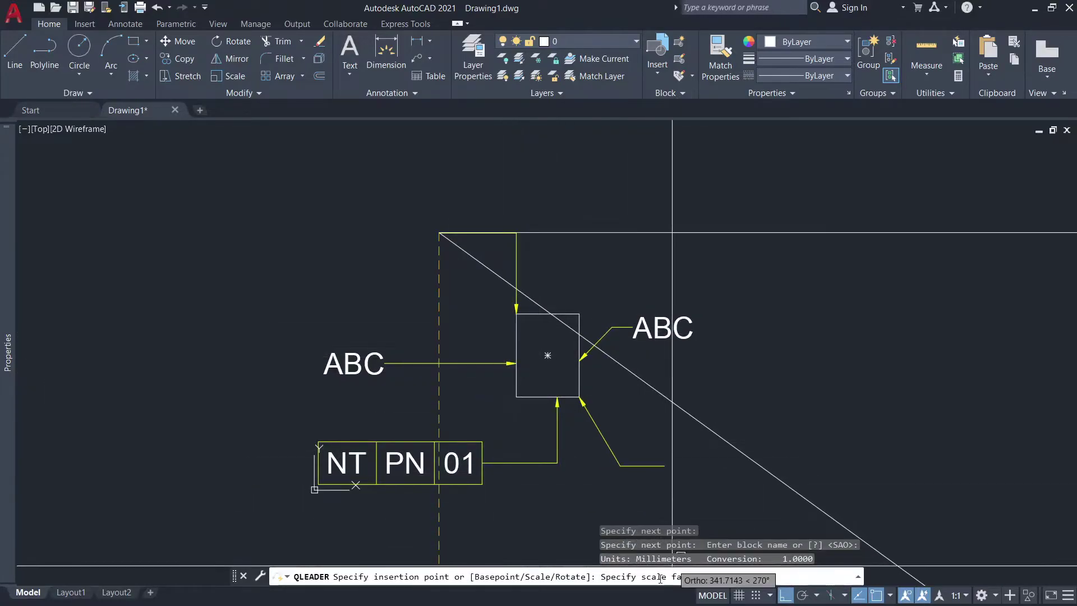
key("Return")
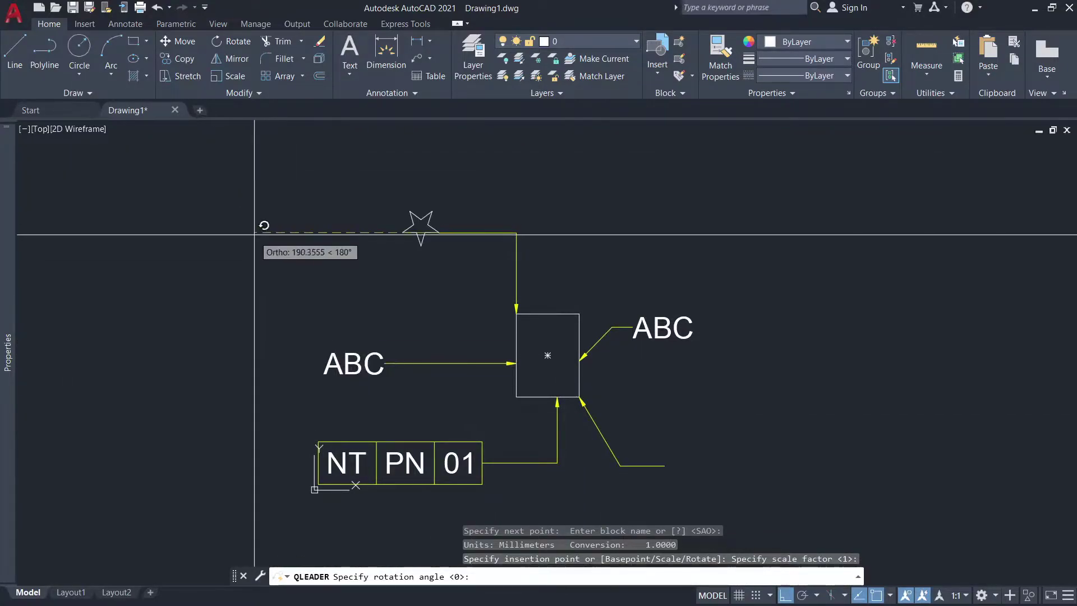
key("Return")
- Recentre the view on the drawing and cancel the pending command
scroll(444, 322, "up", 2)
scroll(510, 193, "down", 2)
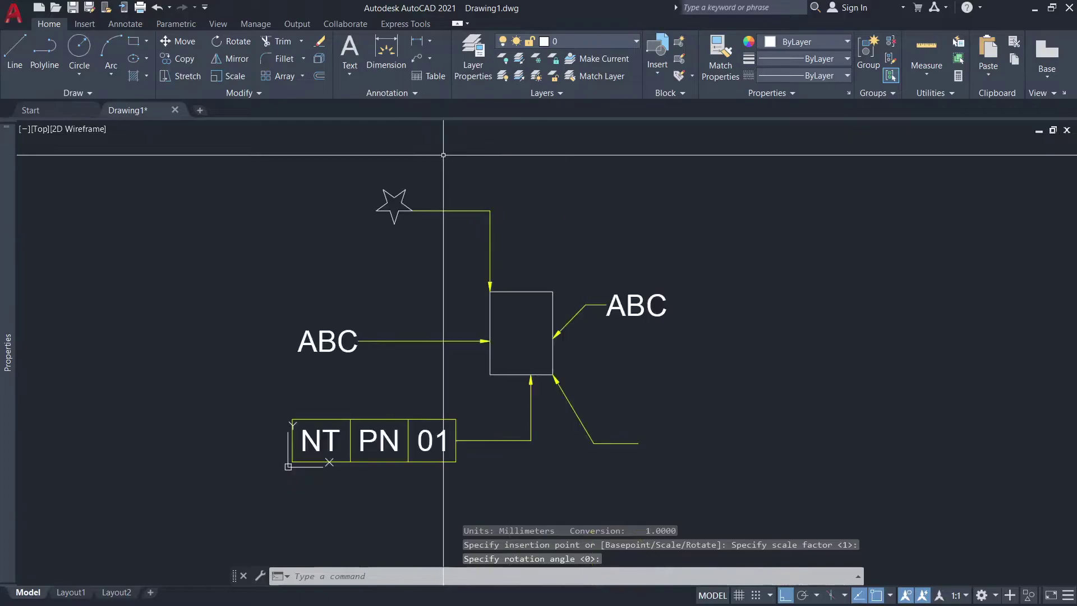
scroll(464, 174, "up", 2)
scroll(439, 203, "down", 2)
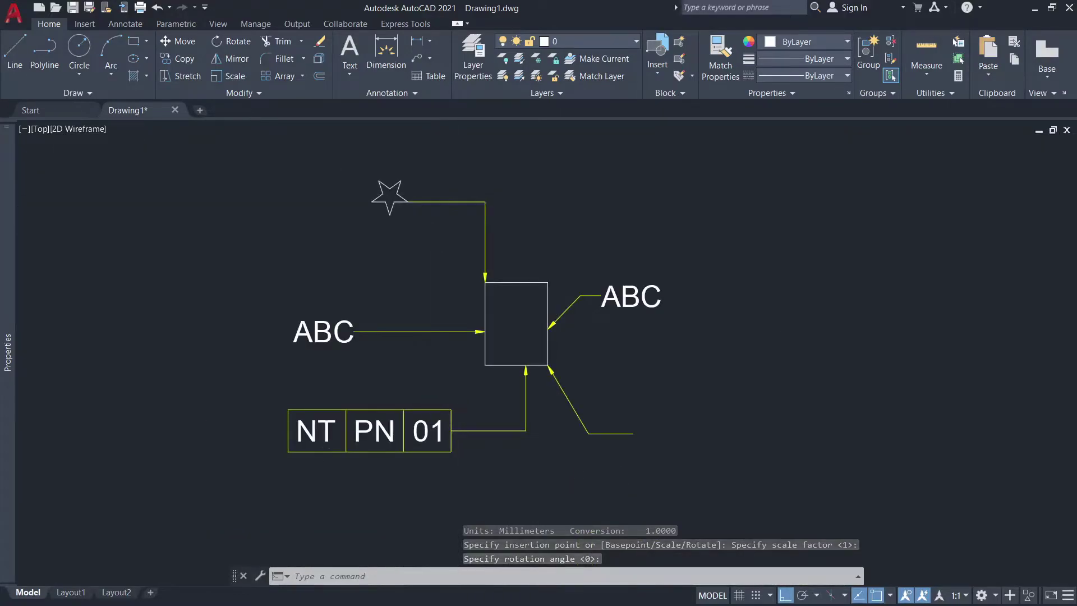
scroll(403, 217, "up", 2)
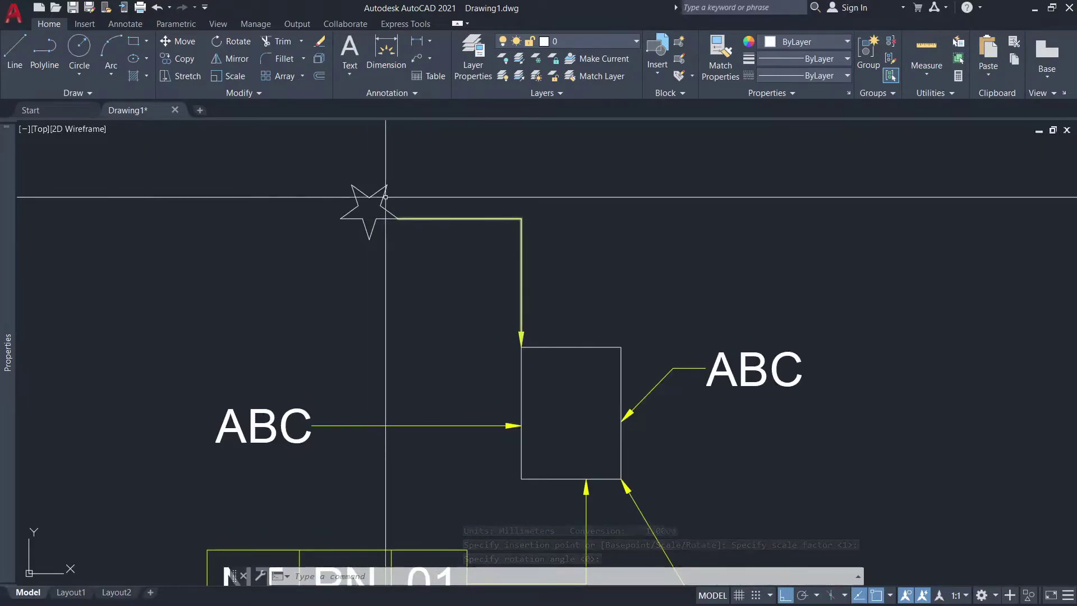
middle_click_drag(502, 230, 457, 231)
scroll(486, 226, "down", 2)
scroll(493, 228, "up", 2)
key("Escape")
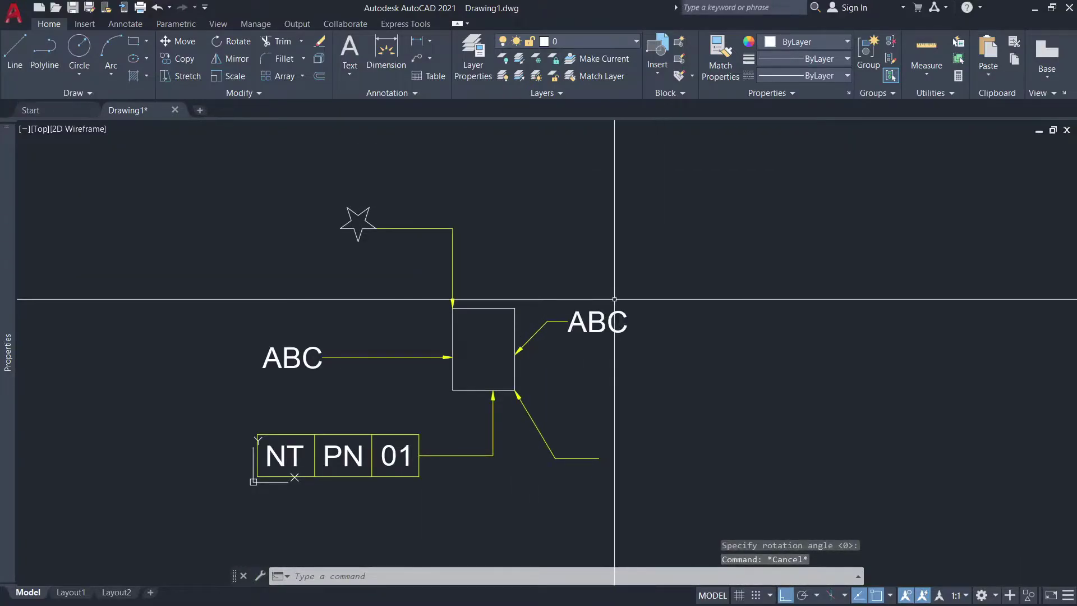
- Set the quick leader to MText annotation with a Spline leader line
type("le")
key("Return")
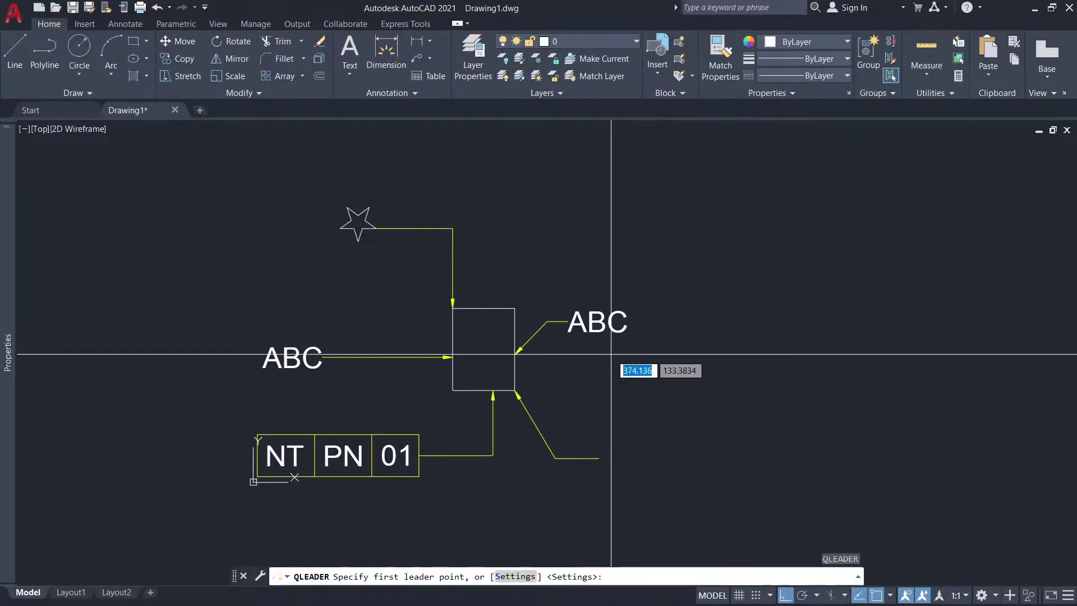
left_click(526, 578)
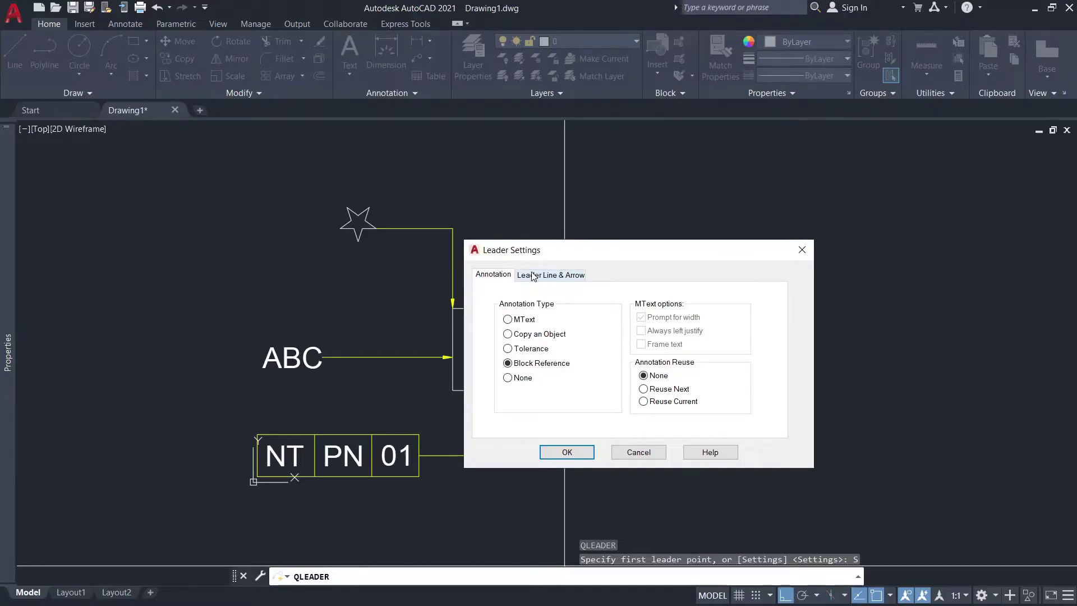
left_click(523, 320)
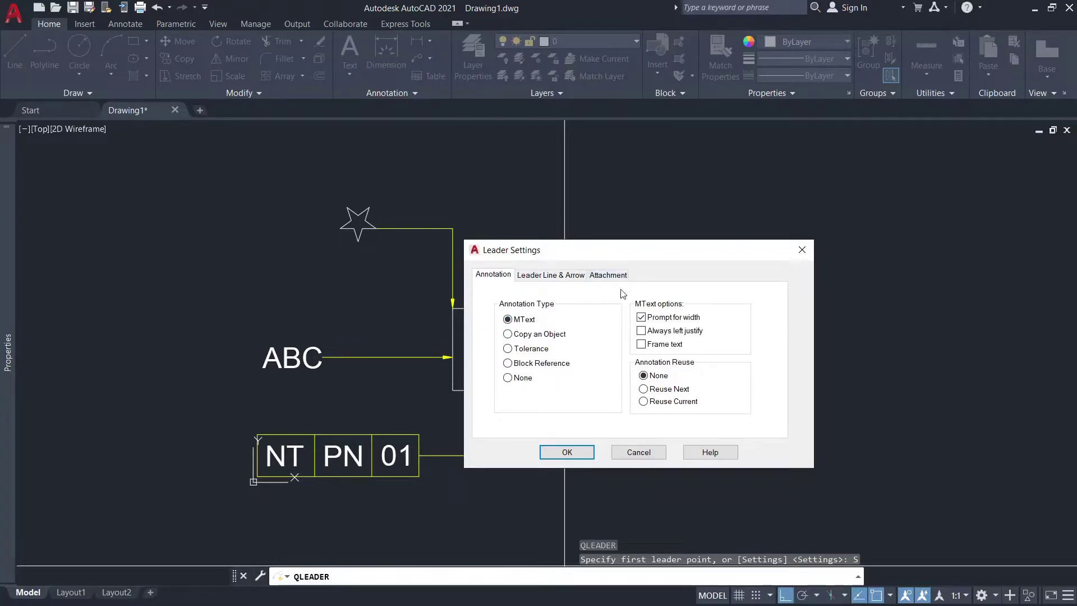
left_click(549, 276)
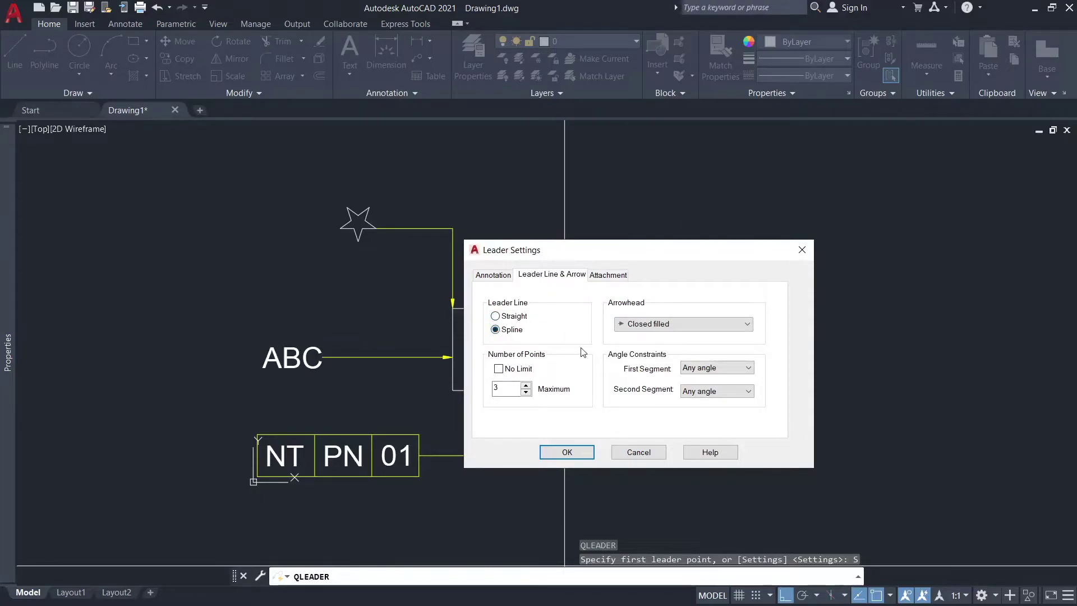
left_click(567, 453)
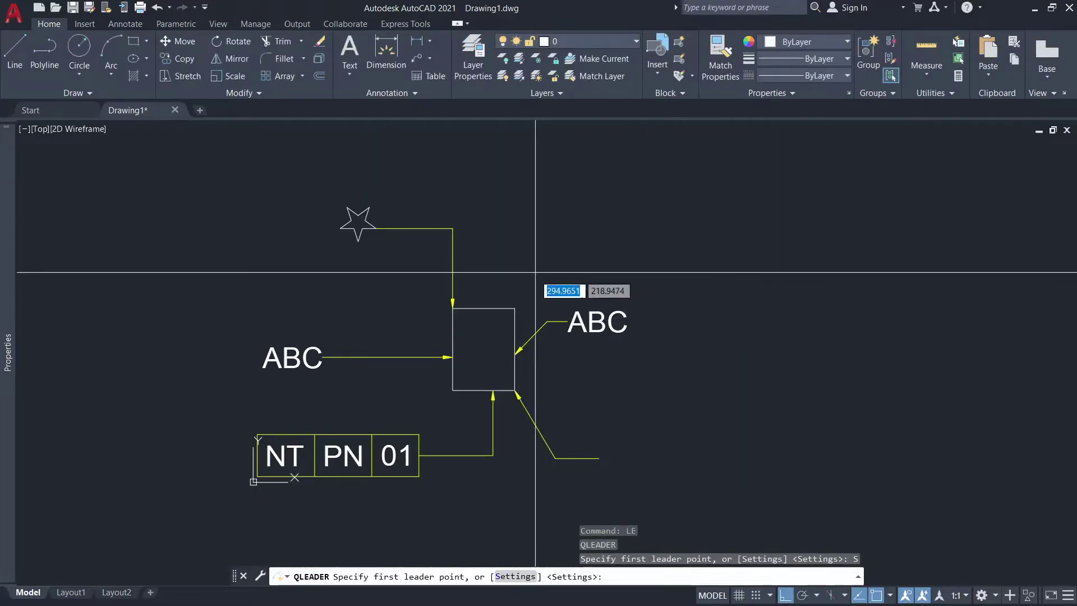
- Draw a three-point curved leader from the box's top edge labelled 123
left_click(515, 308)
left_click(537, 248)
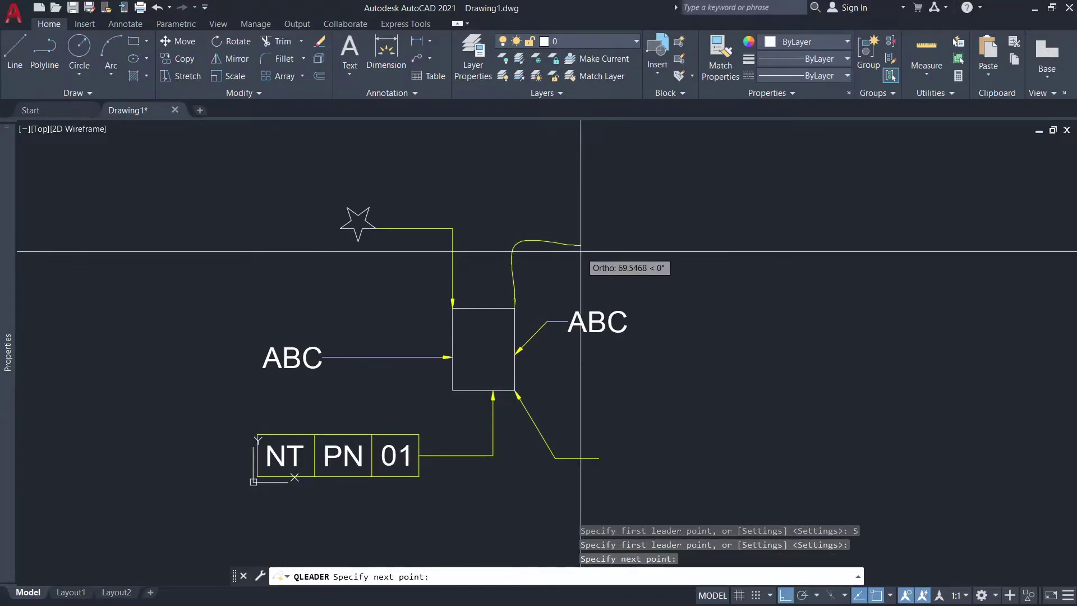
left_click(580, 246)
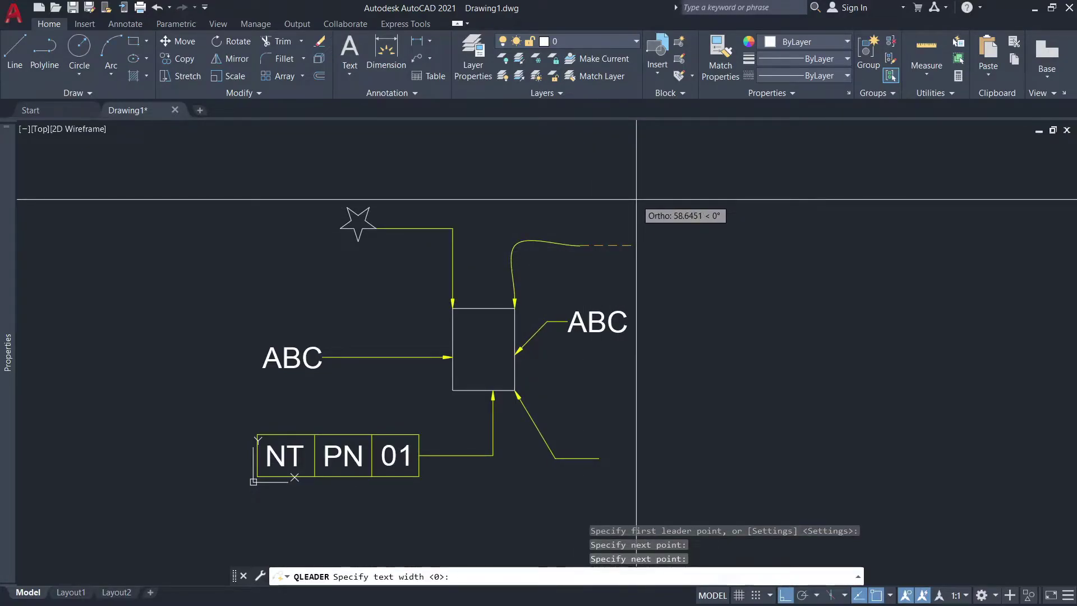
key("Return")
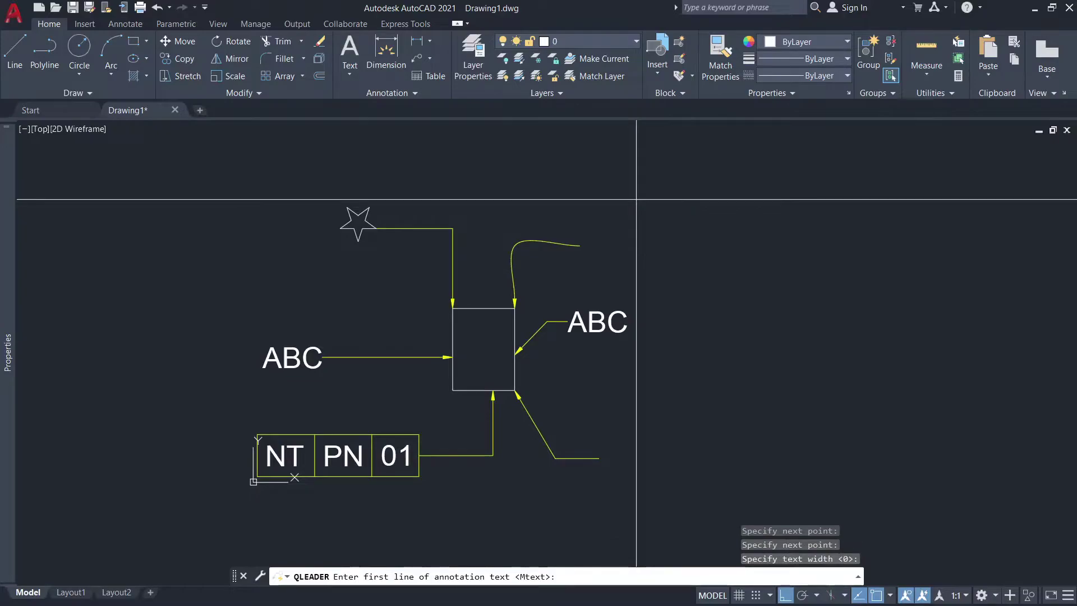
key("Return")
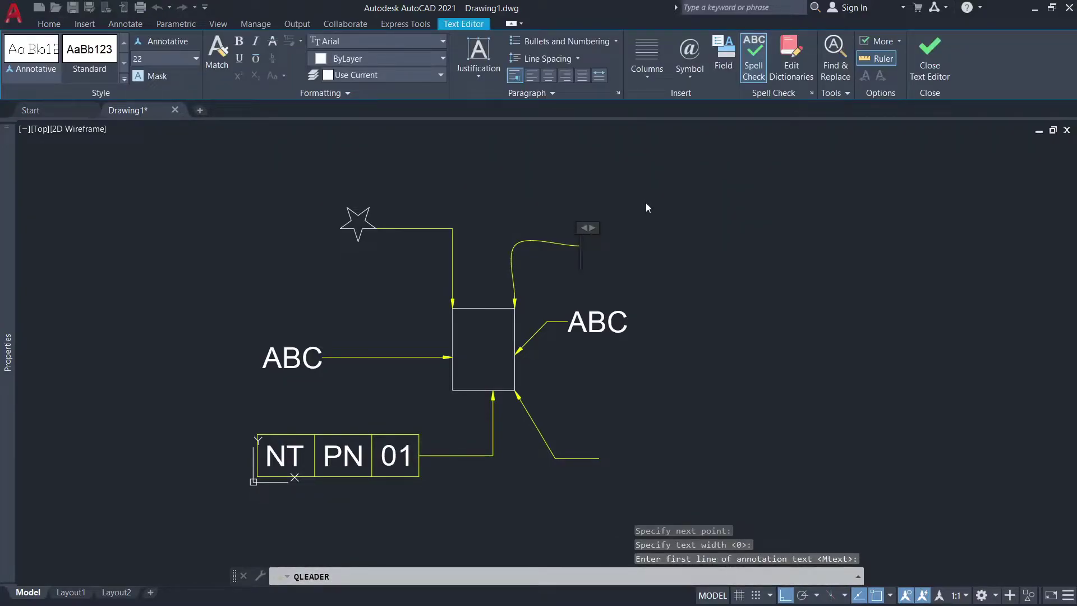
type("123")
left_click(775, 216)
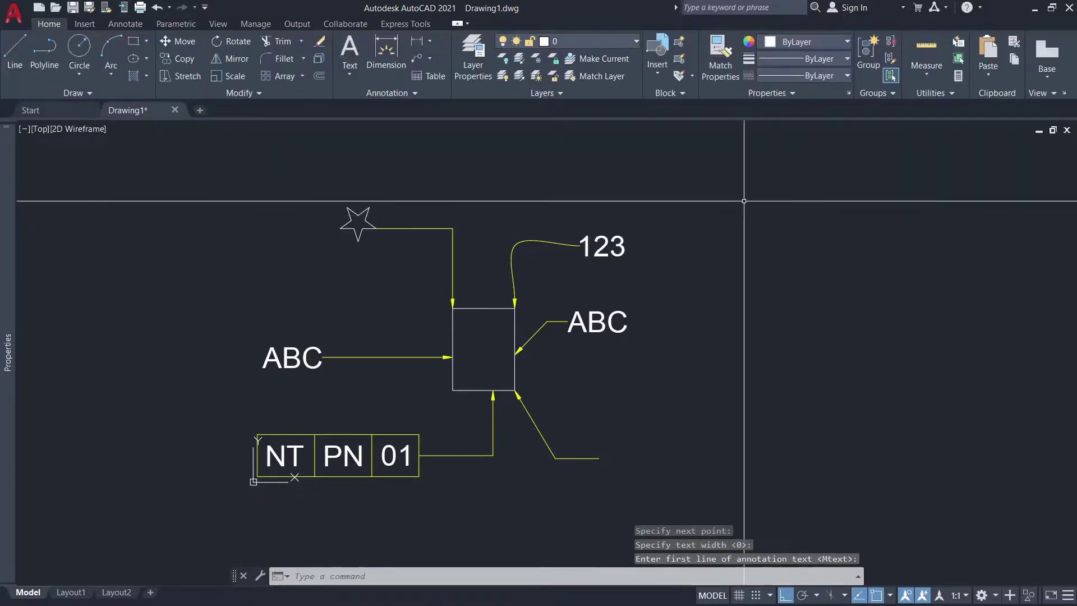
- Draw a wider second rectangle right of the annotated box and start a quick leader
scroll(577, 261, "up", 2)
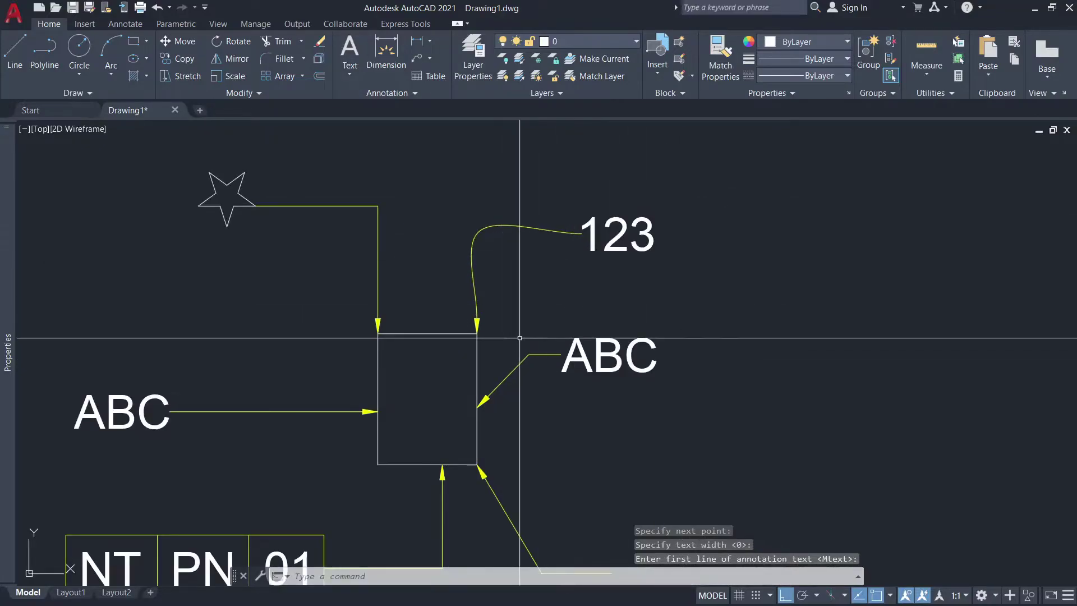
scroll(526, 213, "down", 2)
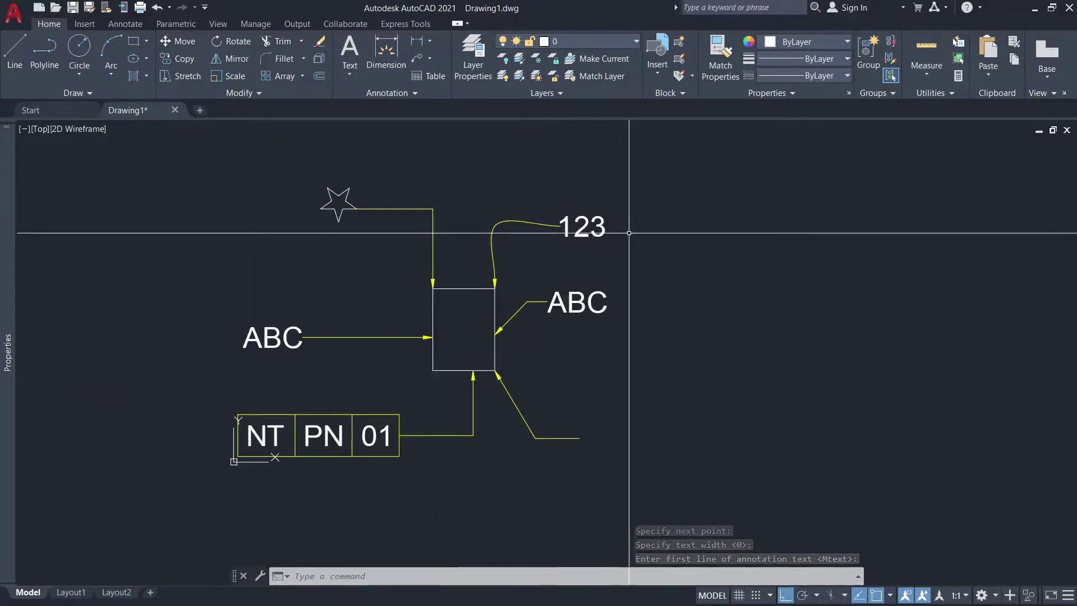
scroll(617, 219, "down", 2)
scroll(668, 217, "up", 2)
scroll(584, 300, "down", 4)
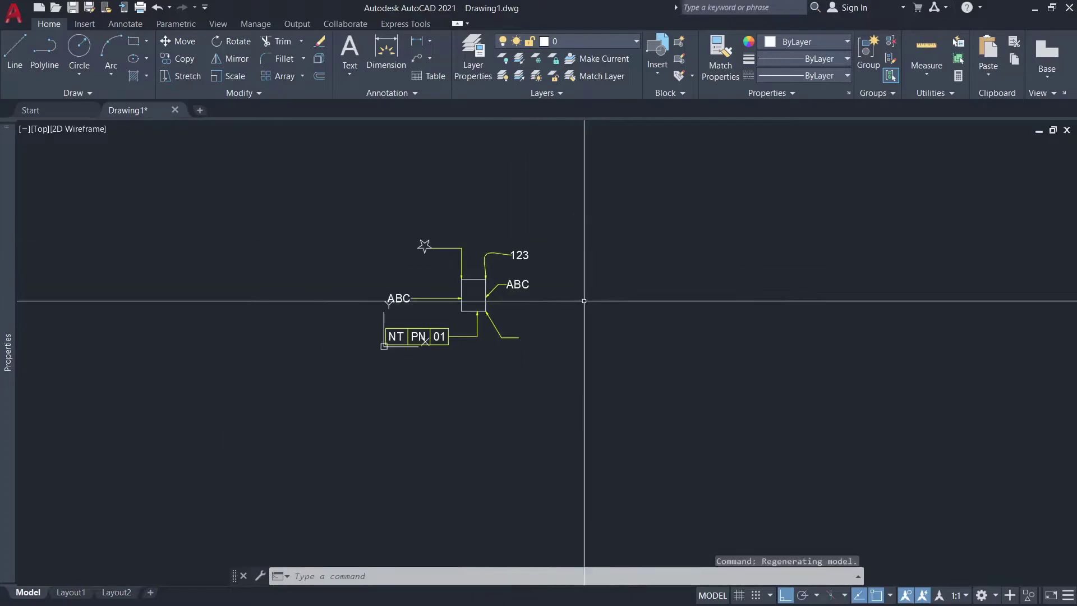
scroll(584, 300, "up", 2)
type("rec")
key("Return")
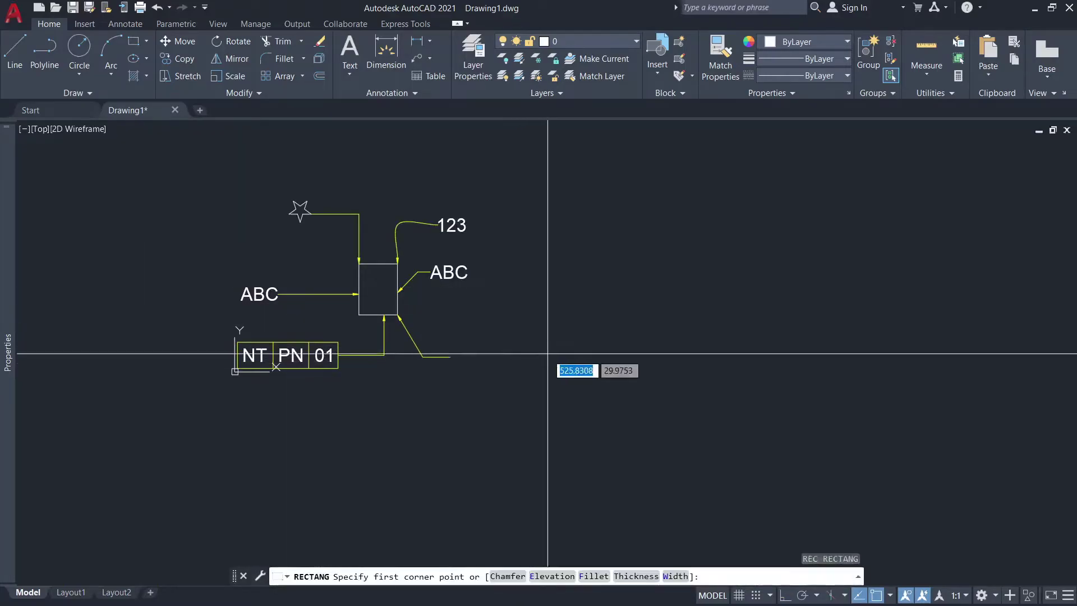
left_click(557, 362)
left_click(755, 255)
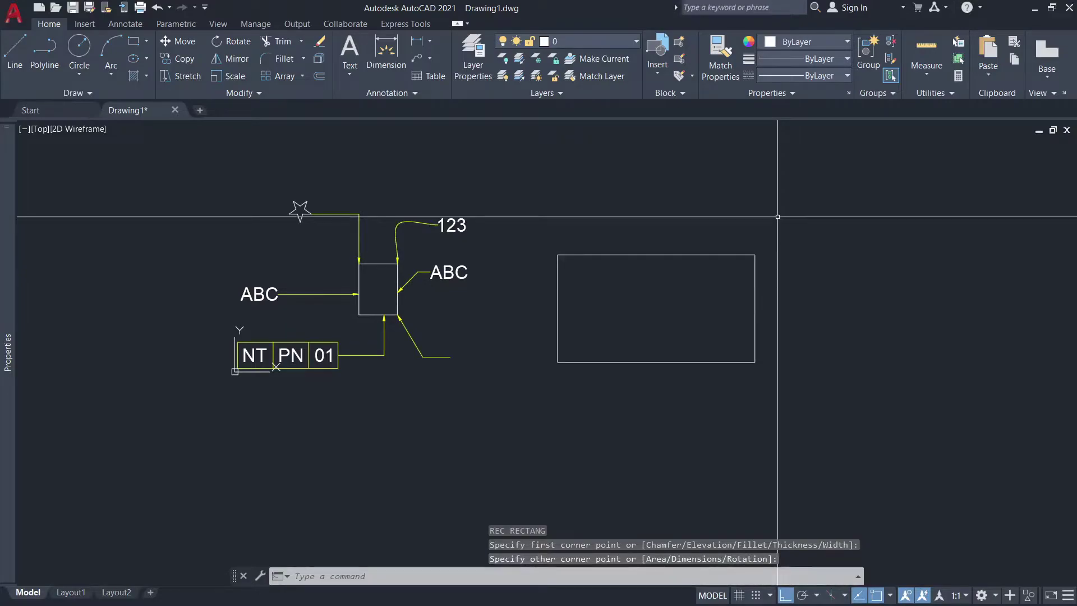
type("le")
key("Return")
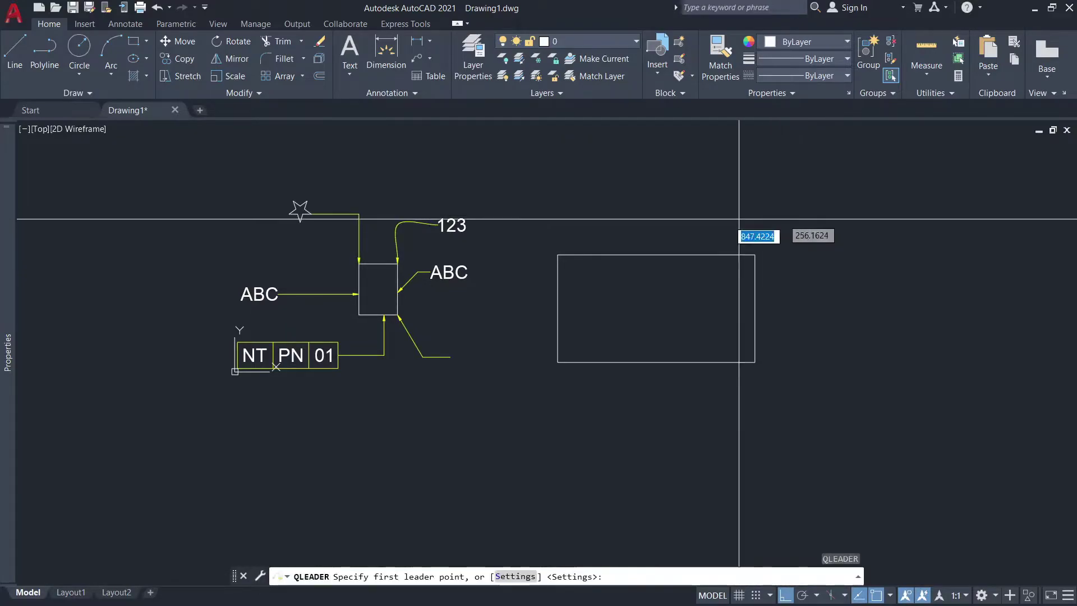
- Set leader lines to Straight with No Limit on the number of points
type("s")
key("Return")
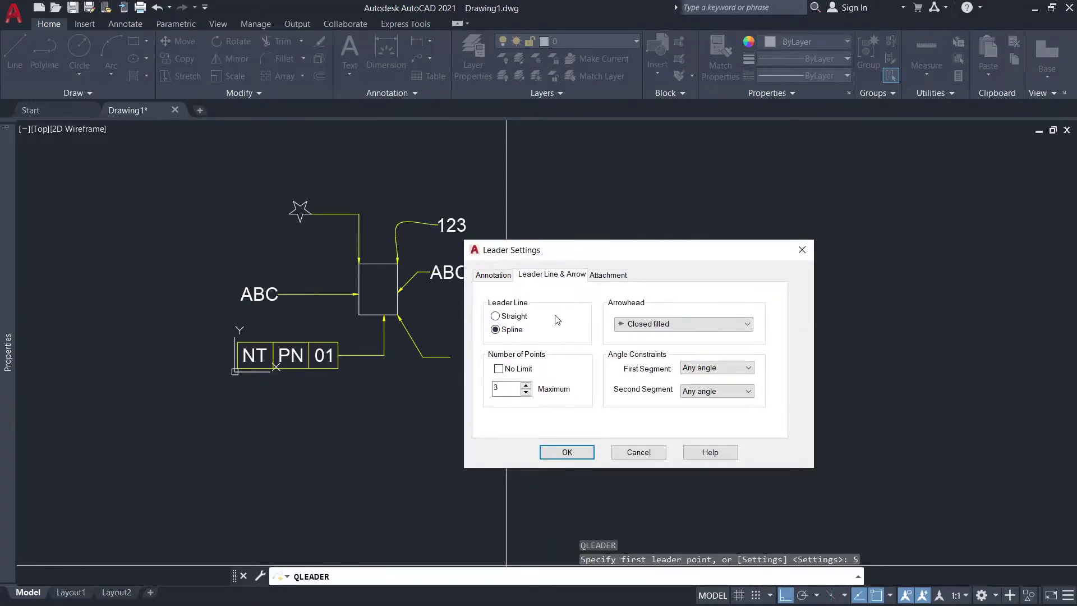
left_click(496, 316)
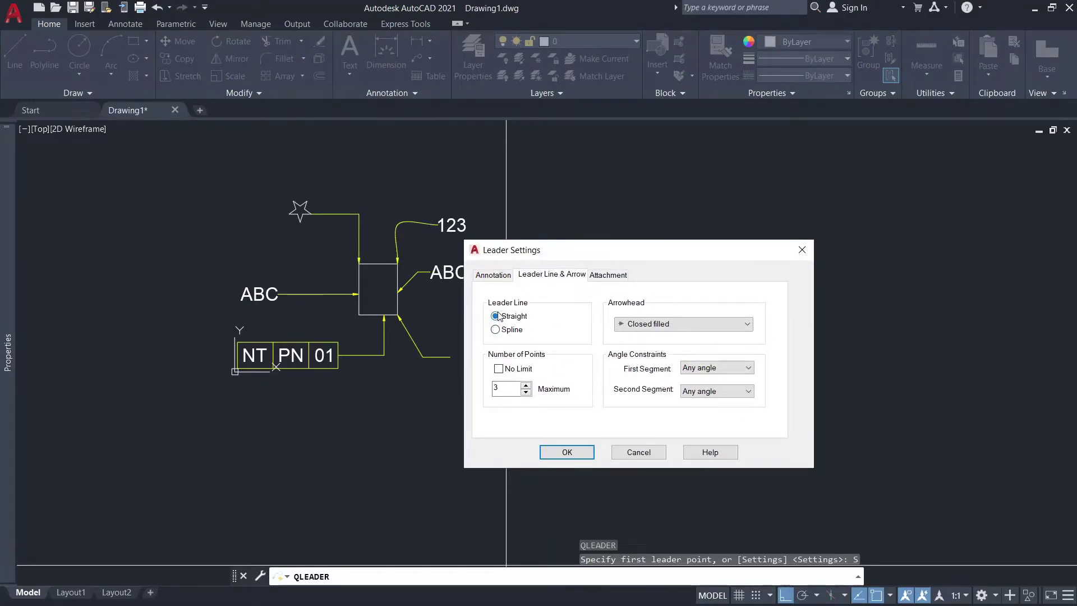
left_click(498, 369)
left_click(499, 369)
left_click(509, 391)
left_click(500, 369)
- Draw a stepped up-and-down straight leader from the new rectangle's top midpoint rightward
left_click(568, 453)
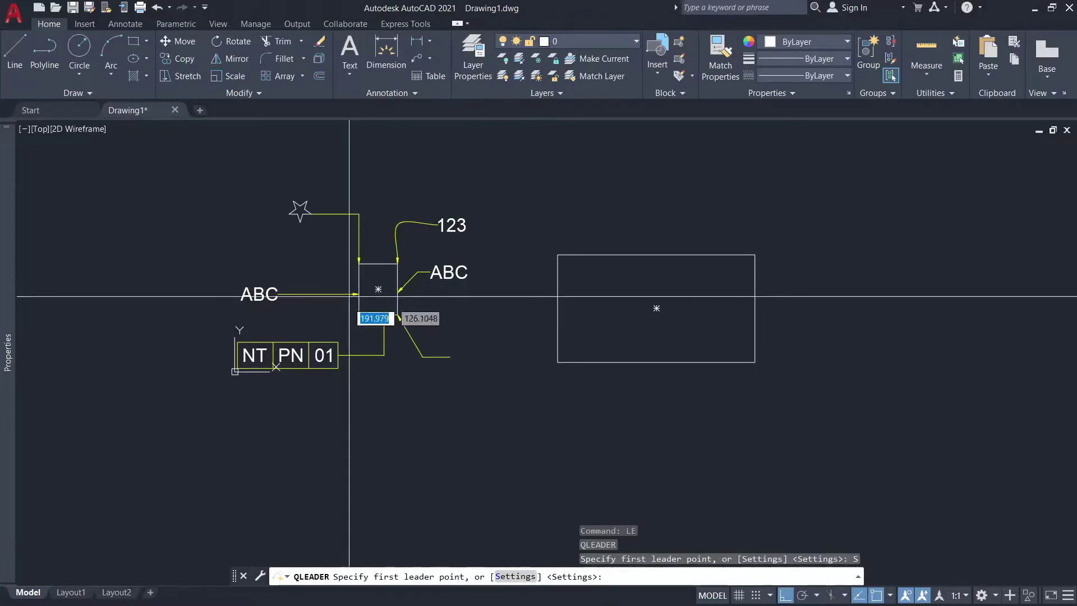
middle_click_drag(671, 253, 557, 288)
left_click(566, 290)
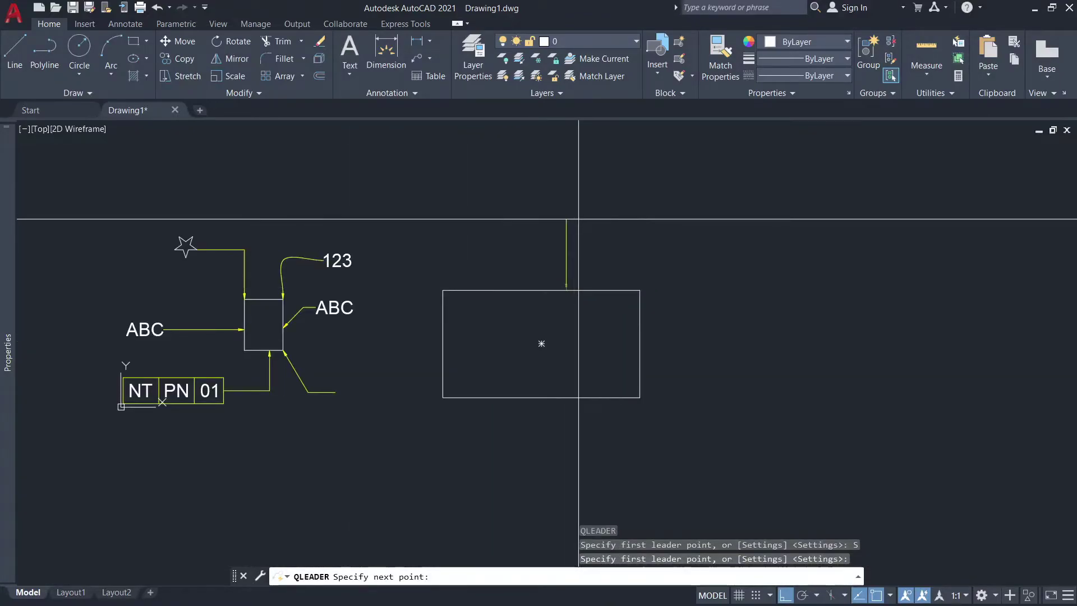
left_click(566, 219)
left_click(614, 219)
left_click(616, 253)
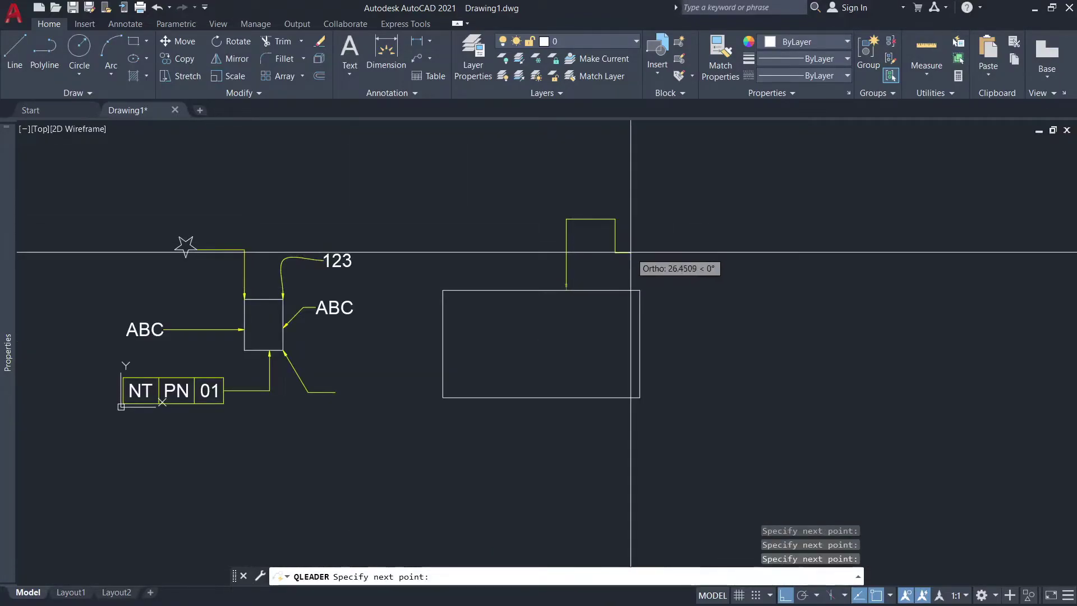
left_click(662, 253)
left_click(662, 206)
left_click(707, 206)
left_click(707, 244)
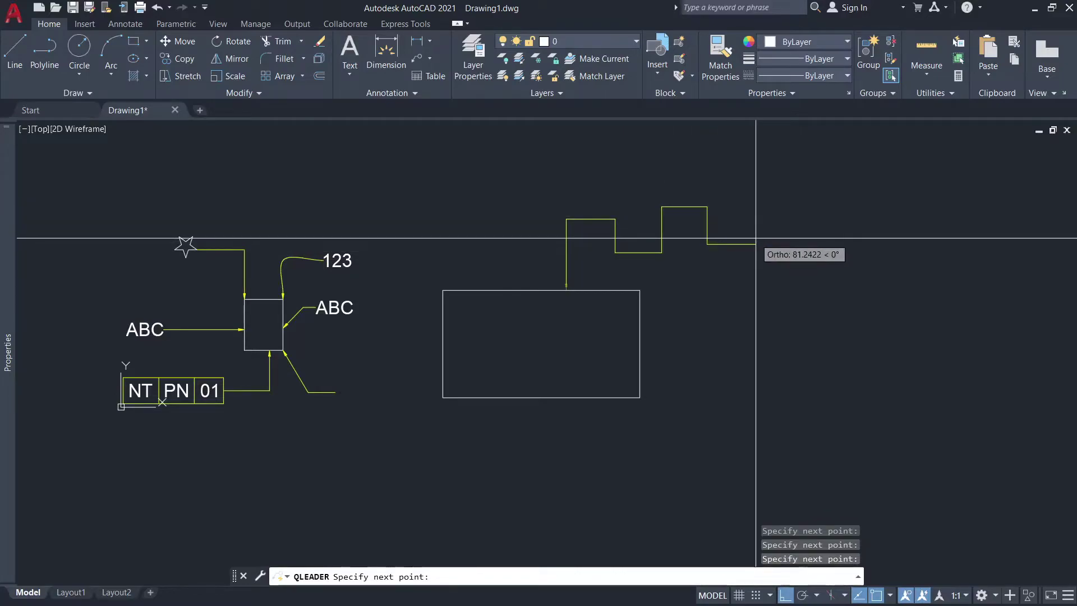
left_click(756, 244)
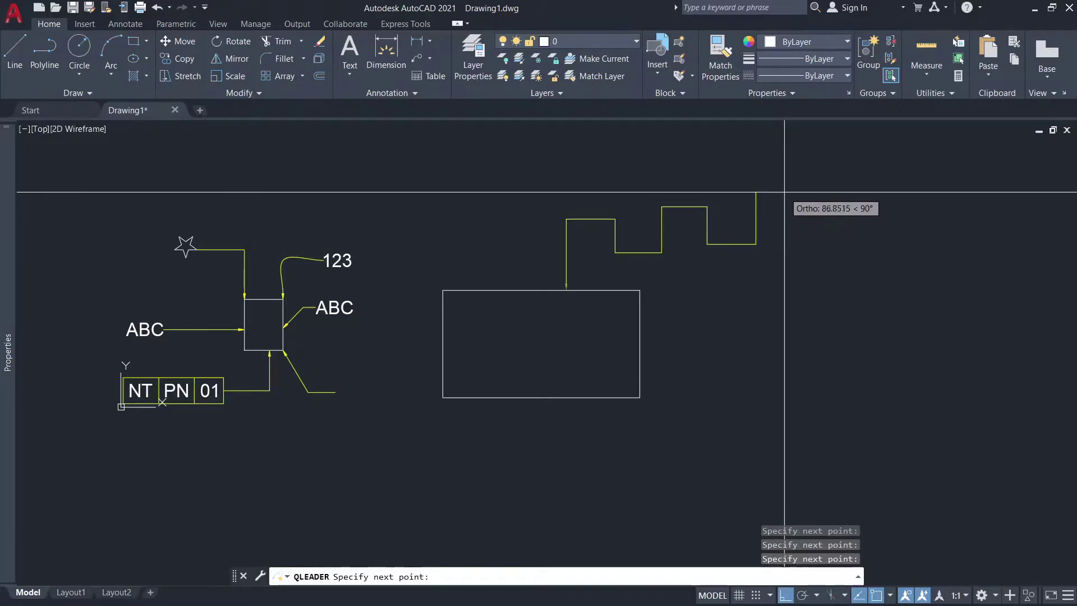
- Label the stepped leader 123 and start another quick leader
key("Return")
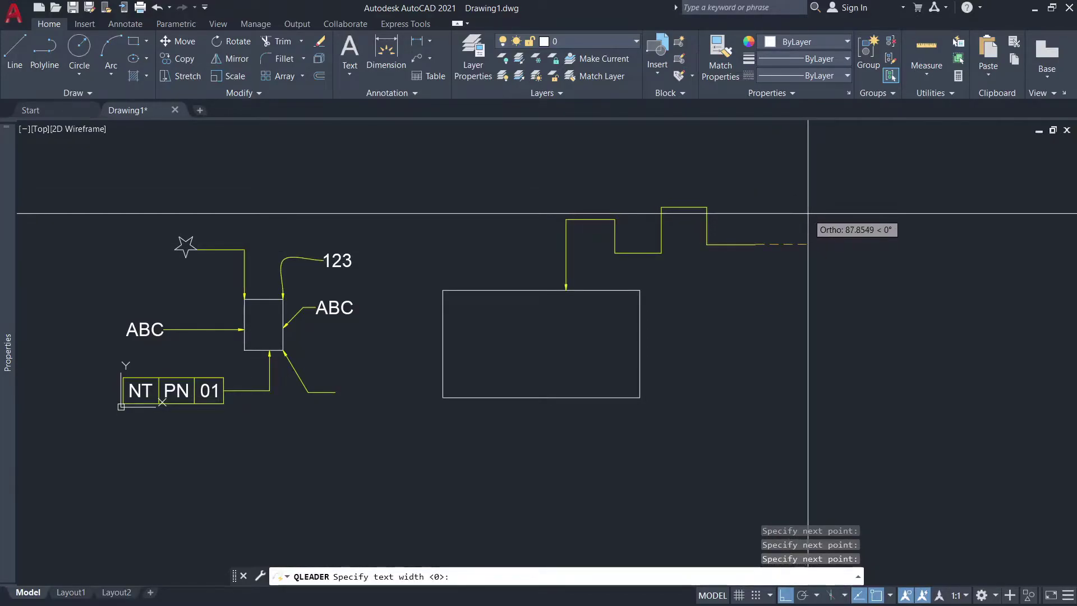
key("Return")
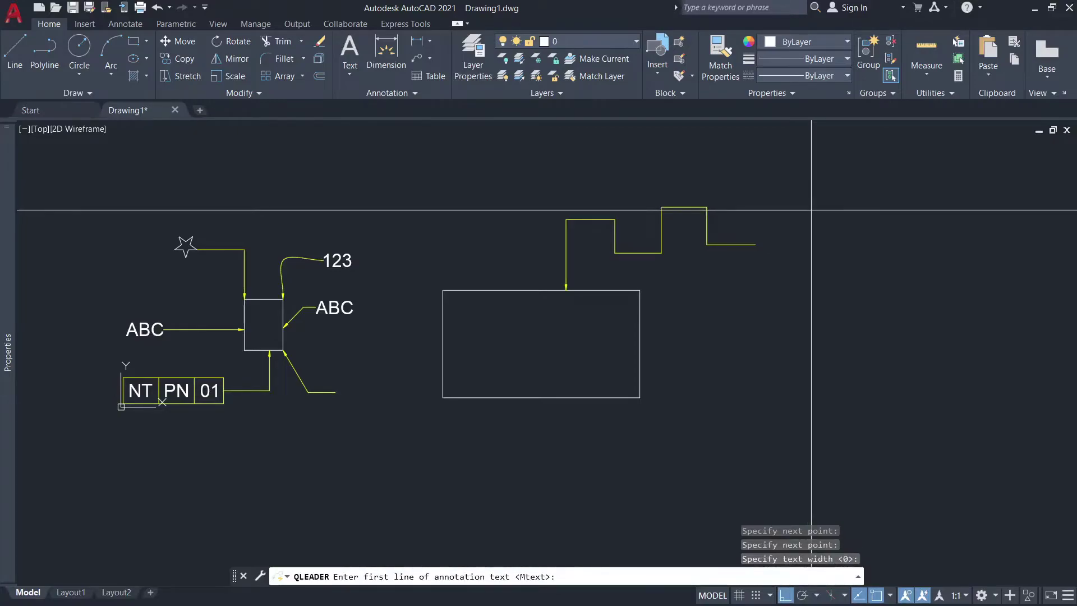
type("123")
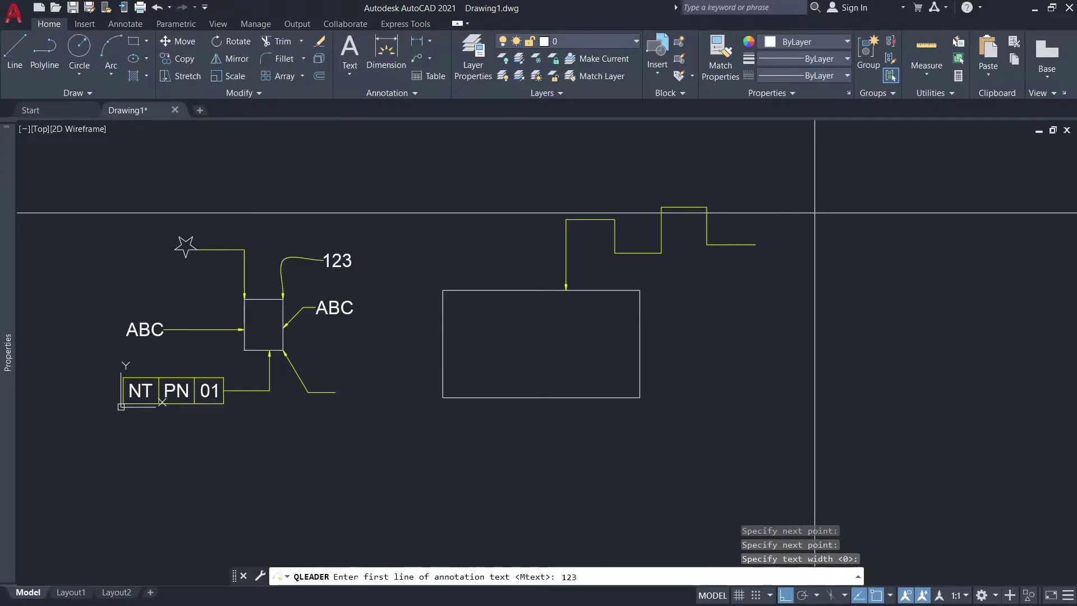
key("Return")
key("Return")
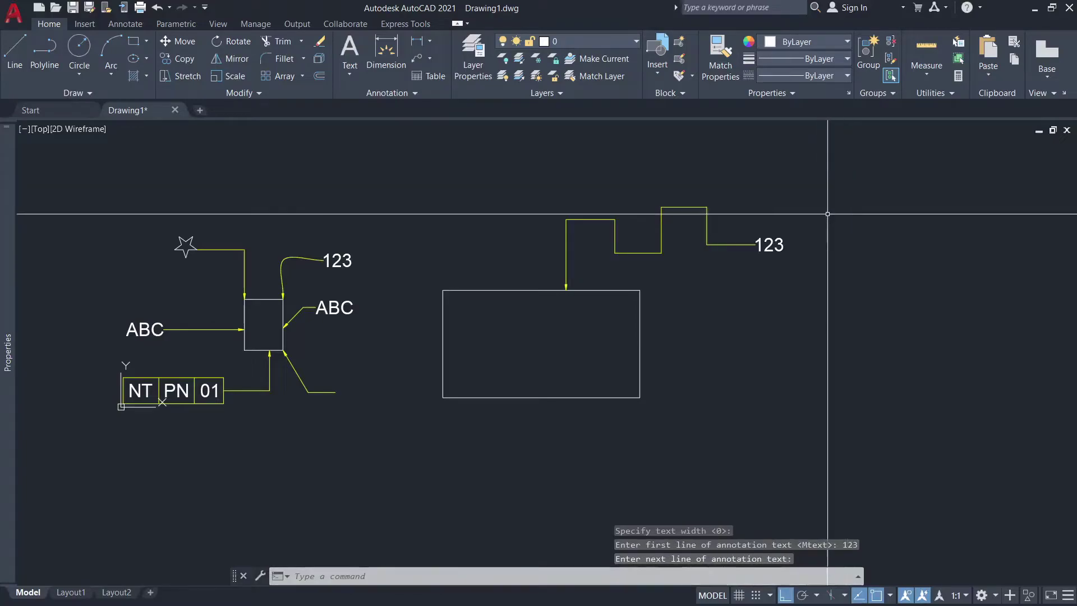
middle_click_drag(580, 296, 460, 274)
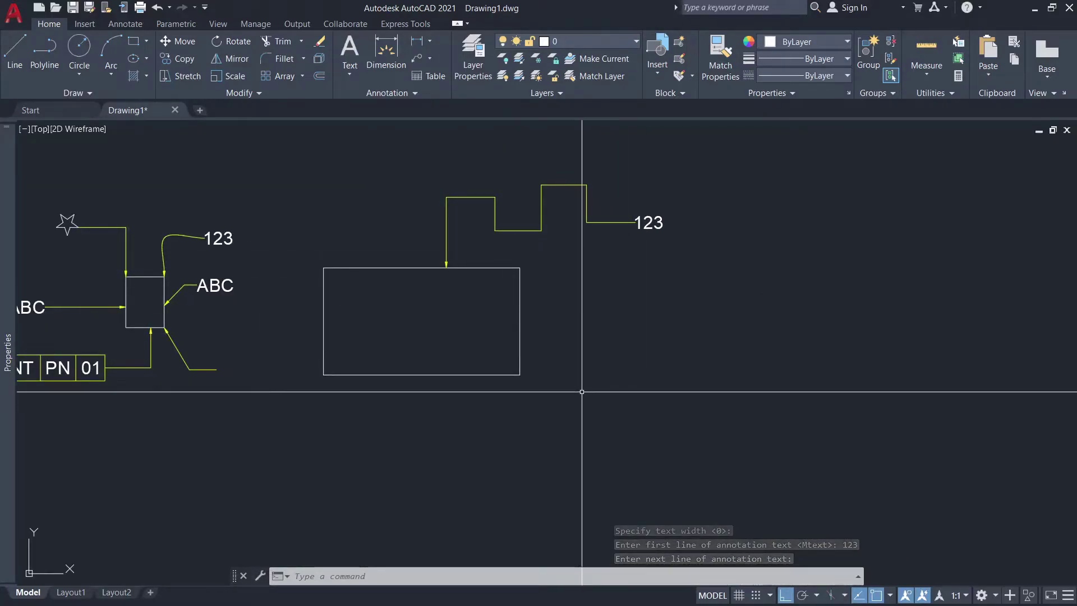
type("le")
key("Return")
- Set the leader arrowhead to Dot and limit leaders to a maximum of 3 points
type("s")
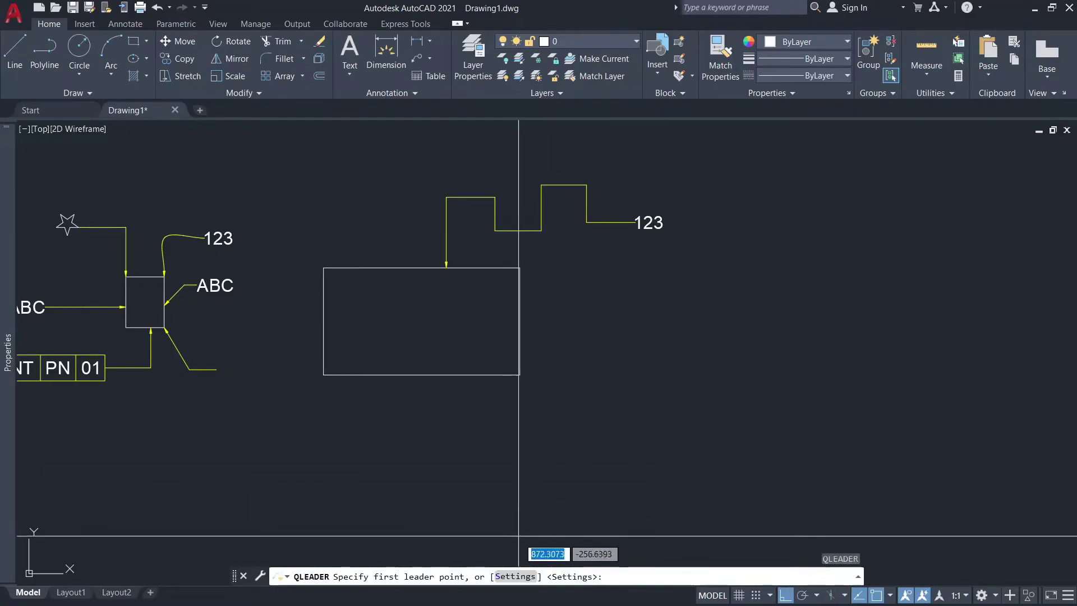
key("Return")
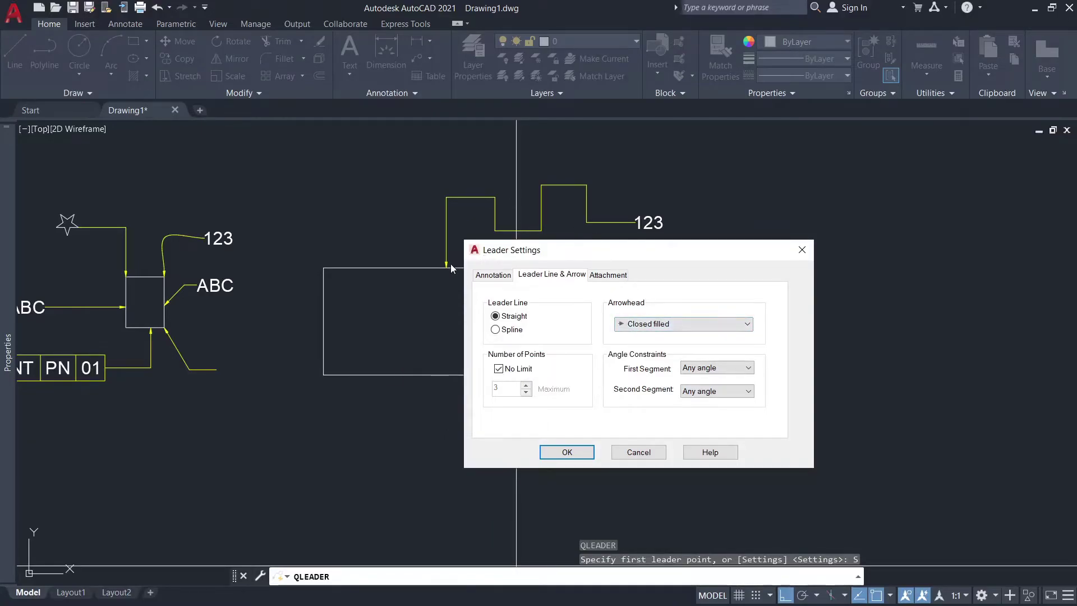
left_click(671, 324)
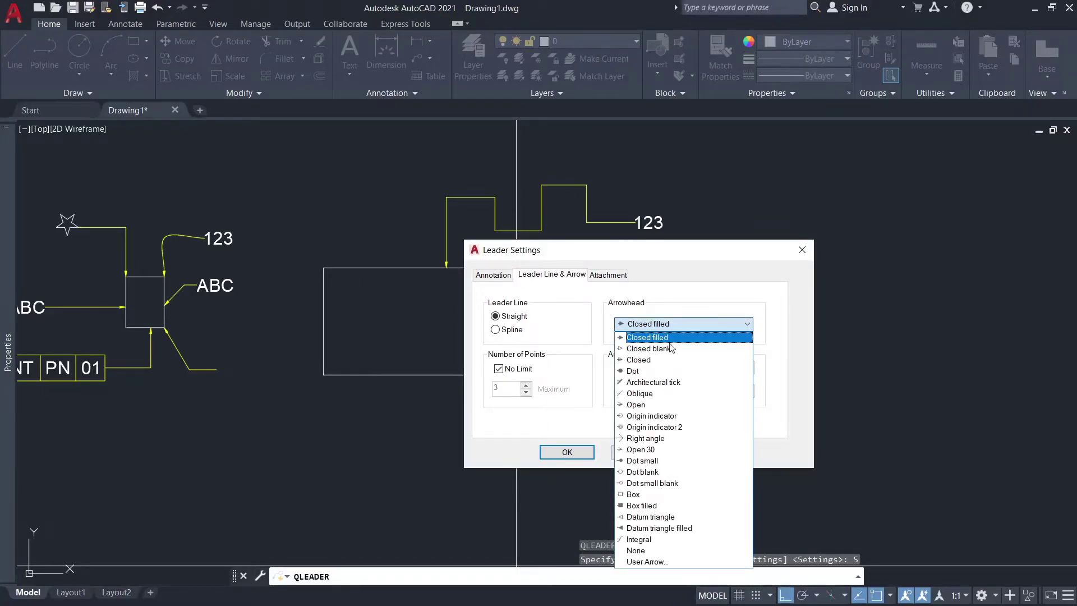
left_click(645, 373)
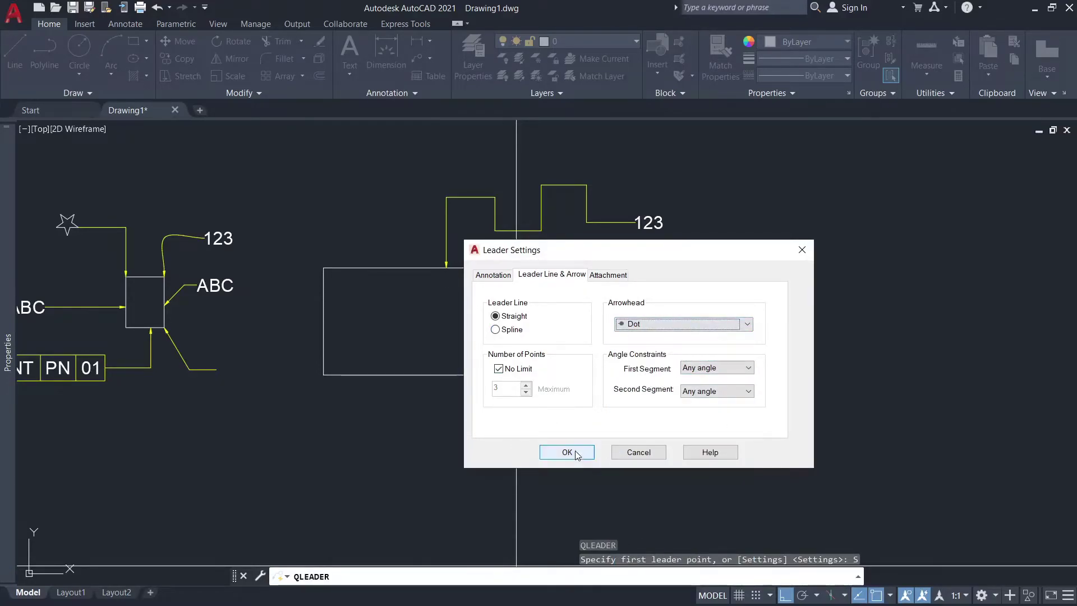
left_click(499, 369)
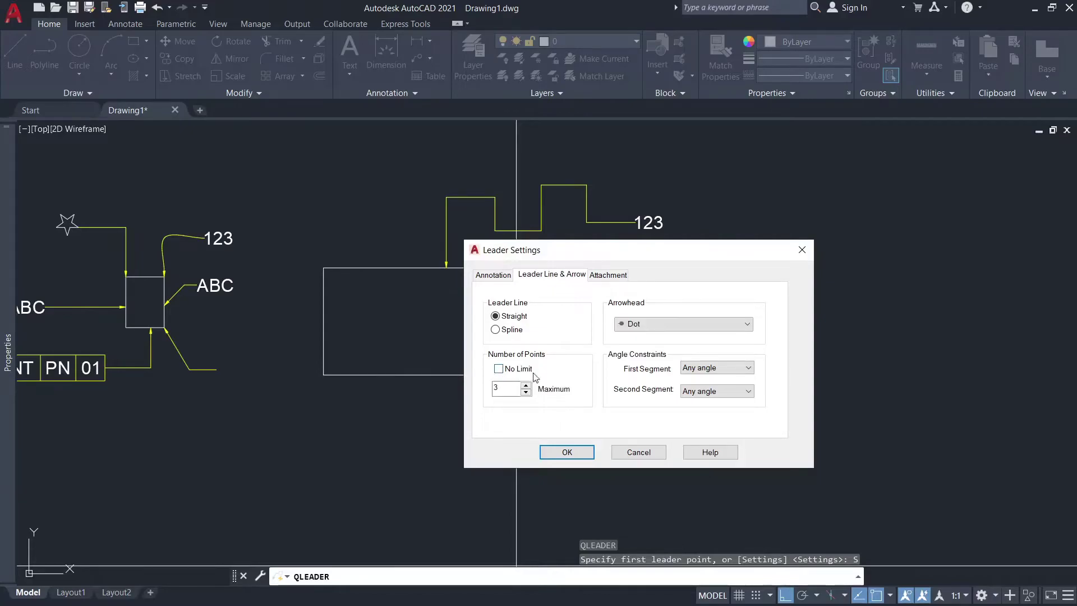
left_click(567, 452)
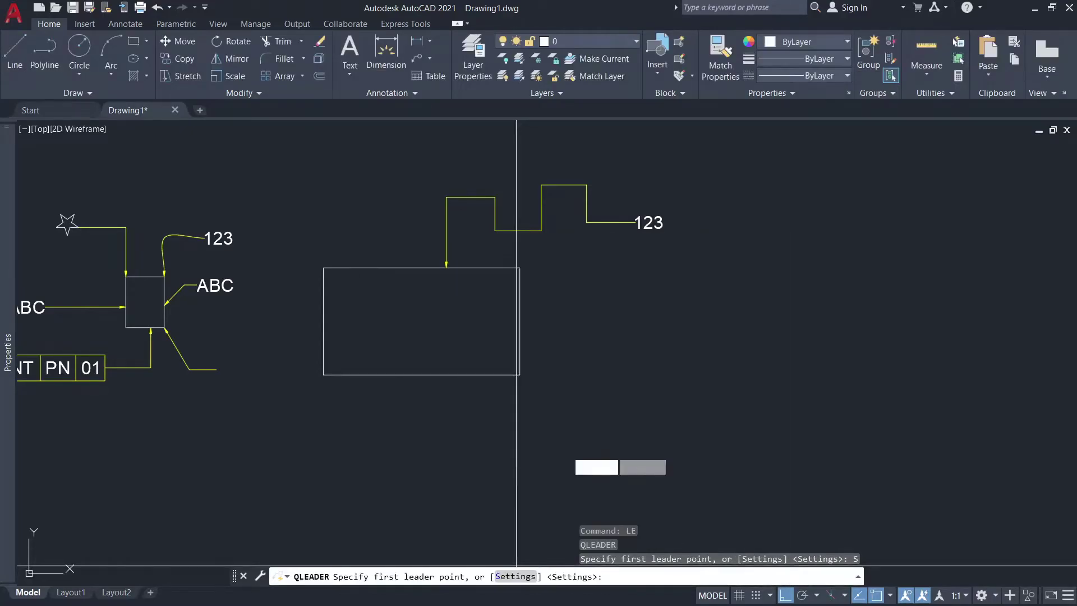
- Draw a dot leader up and left from the rectangle's top edge, labelled ABC
left_click(386, 268)
left_click(396, 229)
left_click(356, 229)
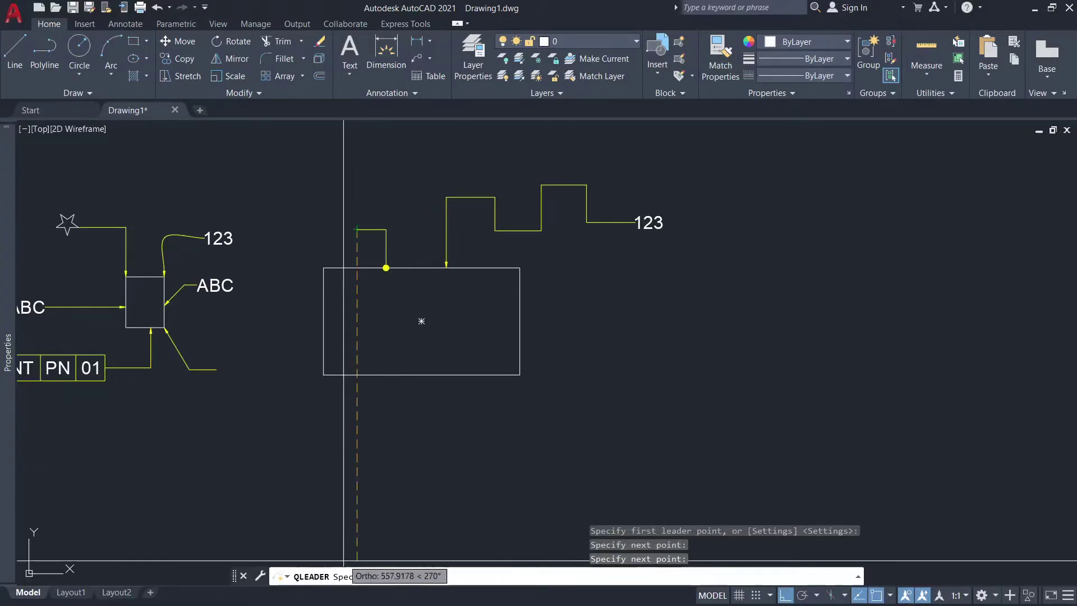
key("Return")
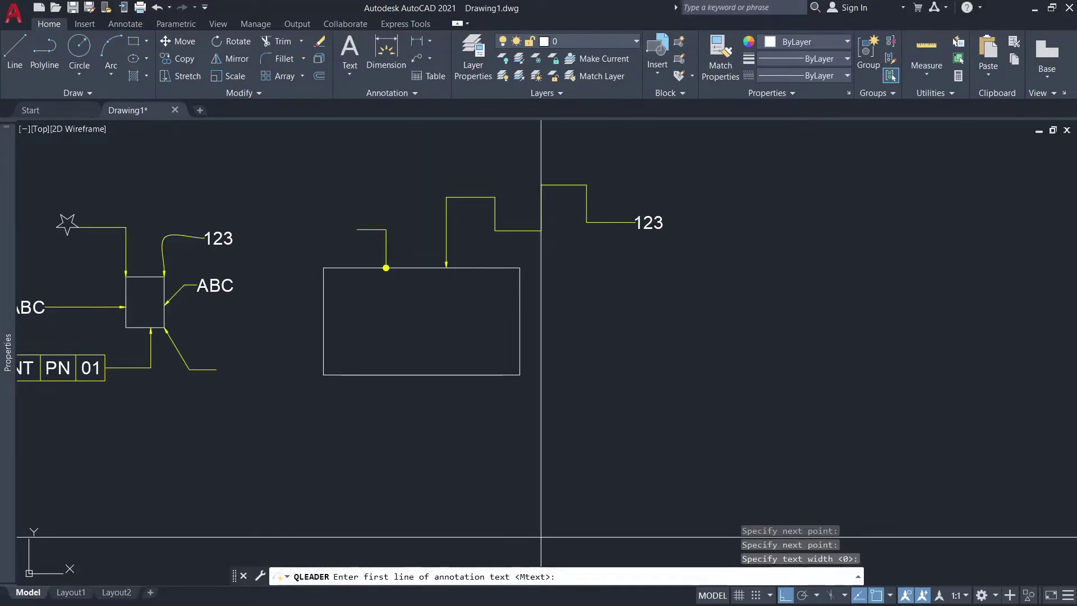
key("Return")
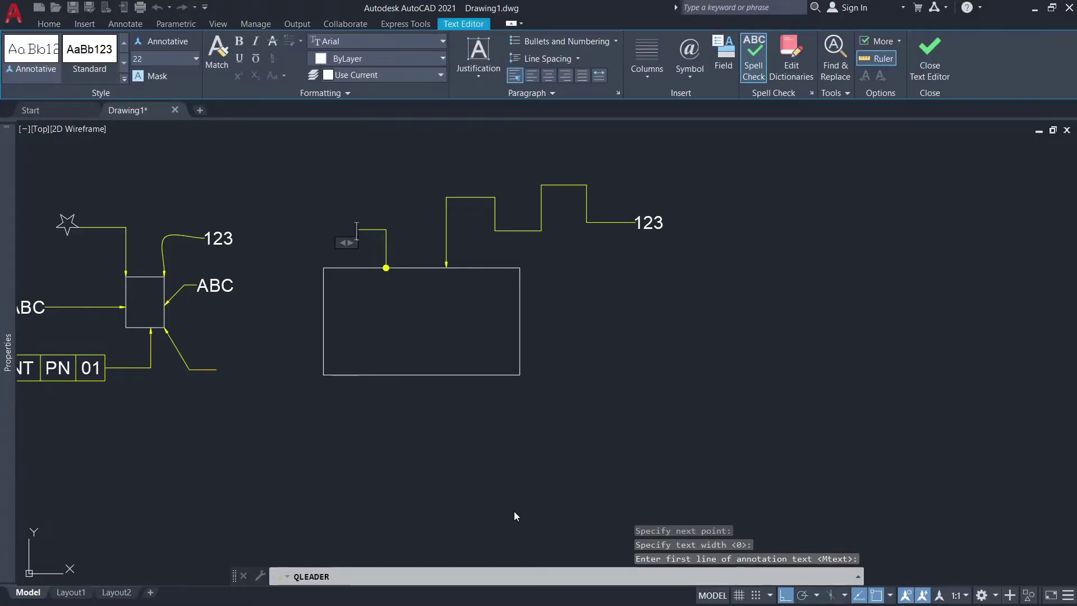
type("ABC")
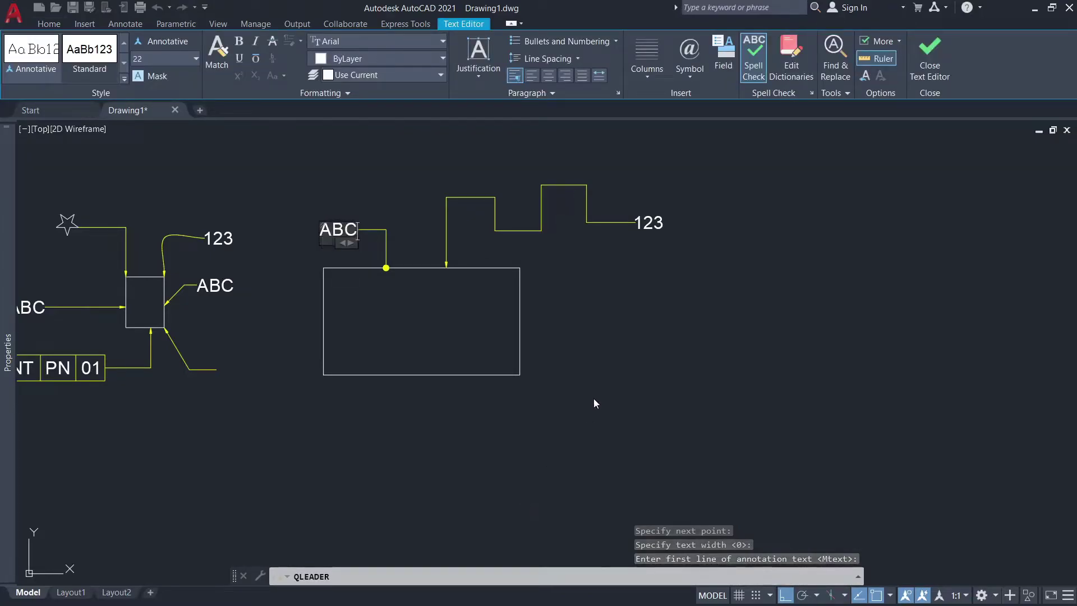
left_click(615, 310)
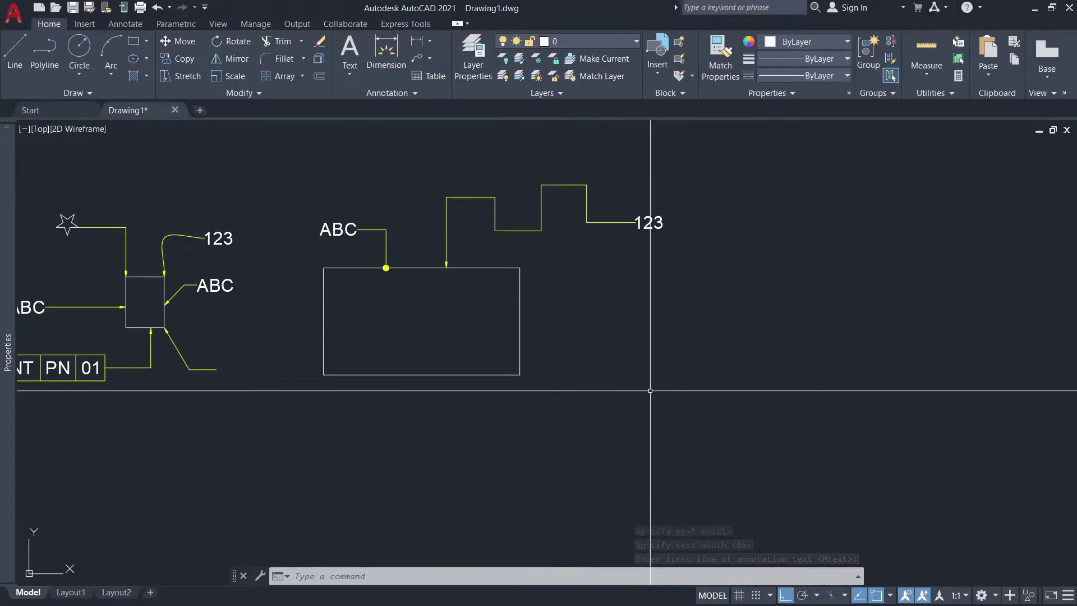
- Constrain the leader's first segment to 45° and its second segment to Horizontal
scroll(451, 270, "up", 4)
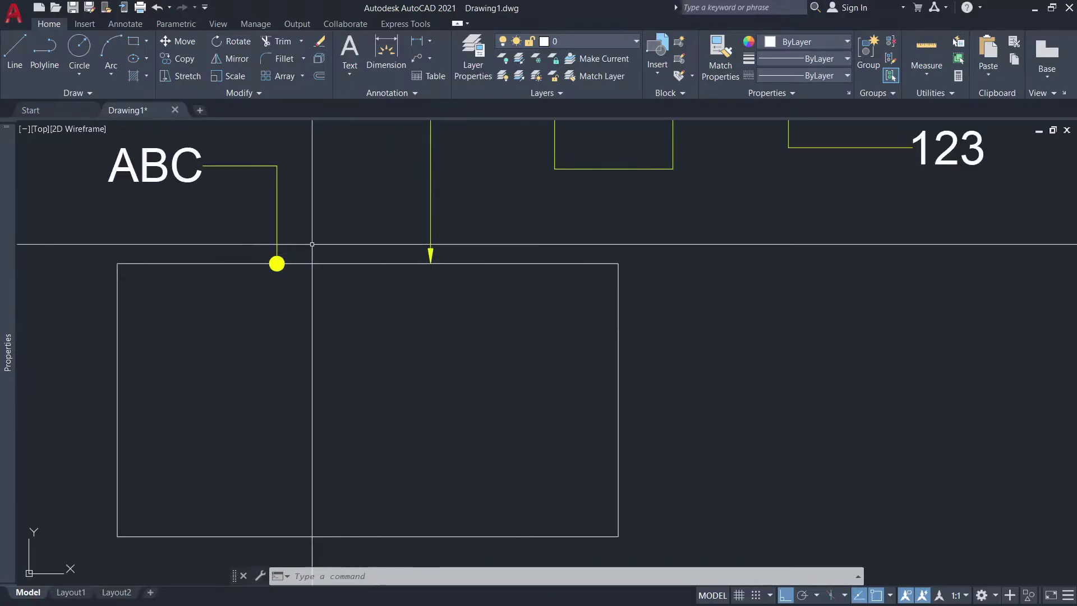
scroll(279, 262, "down", 4)
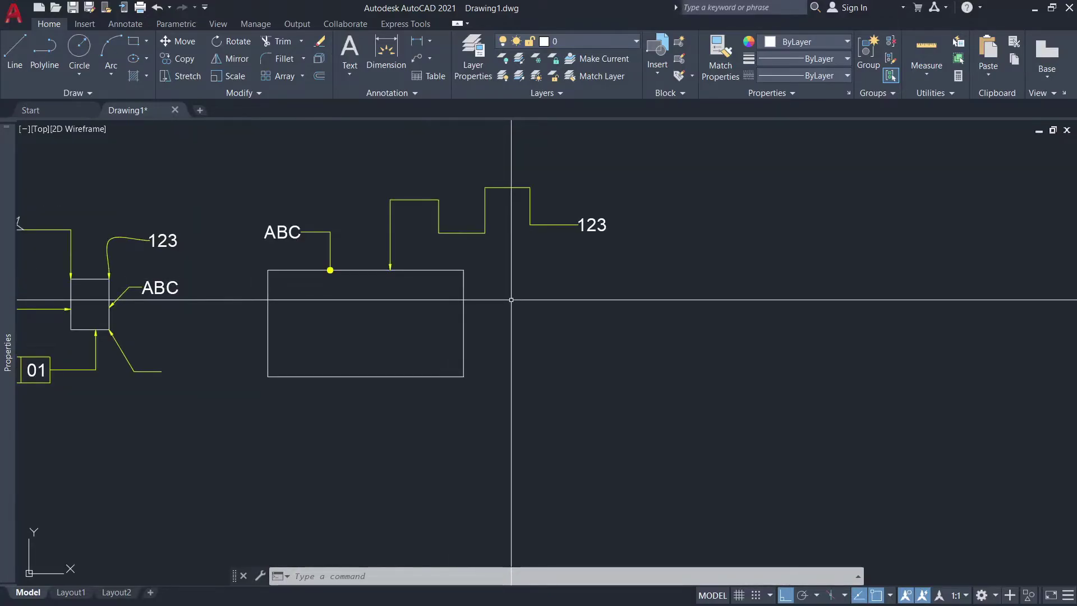
type("le")
key("Return")
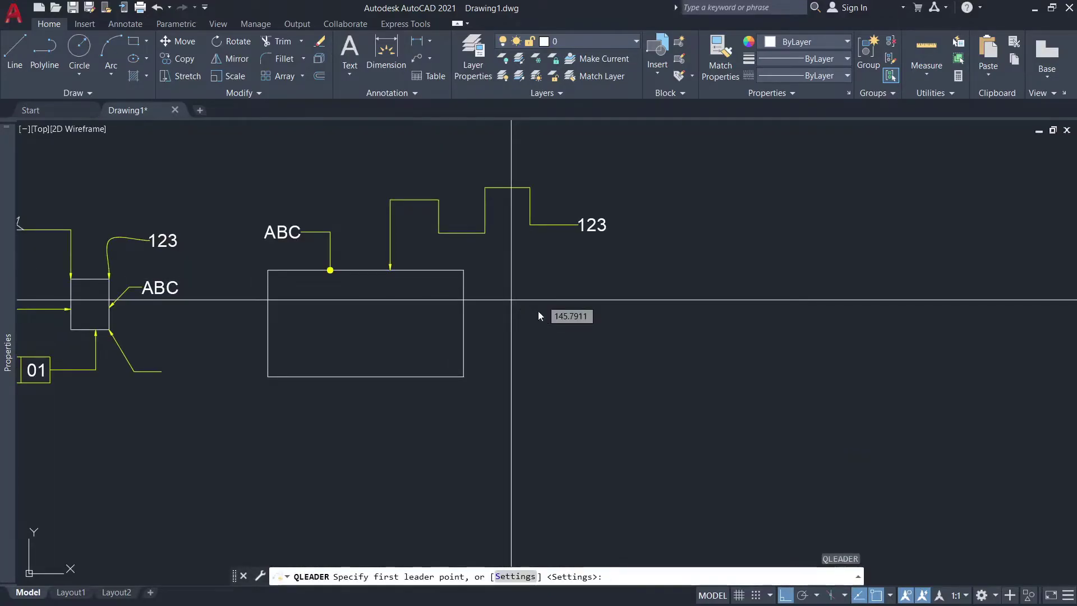
type("s")
key("Return")
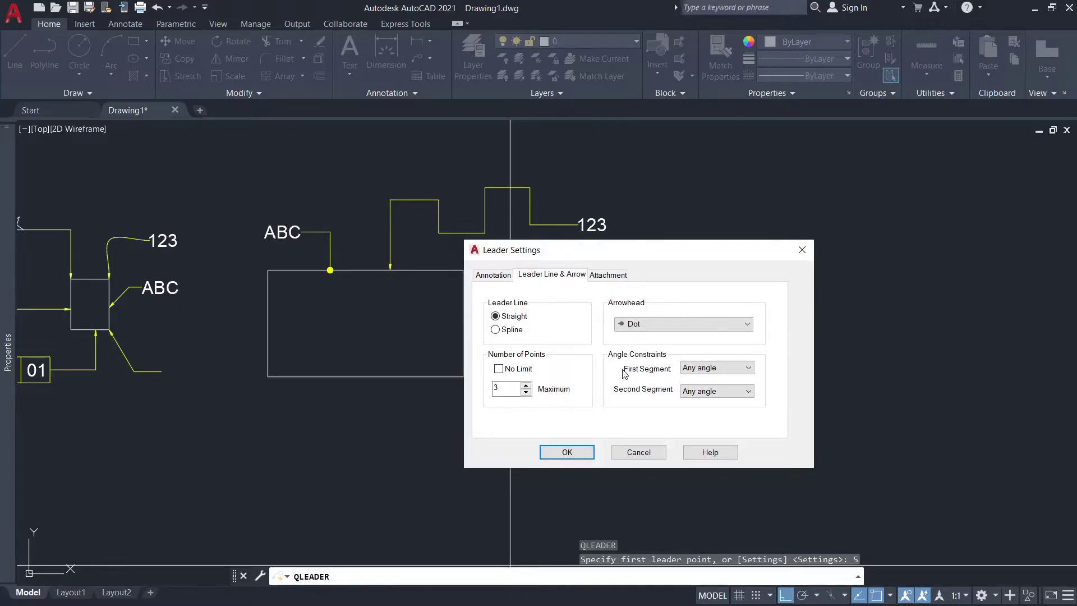
left_click(747, 369)
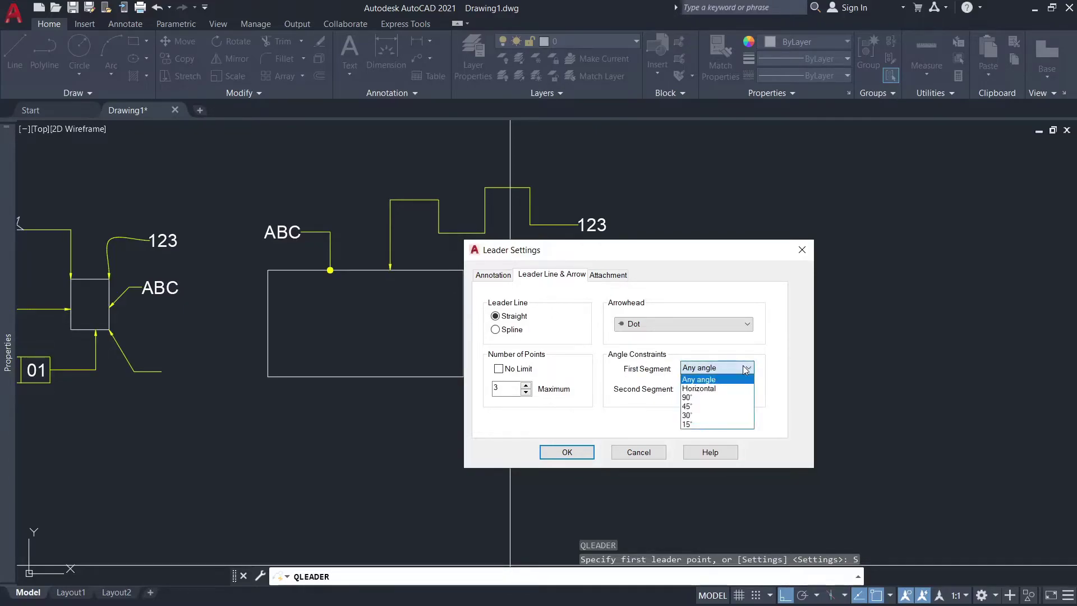
left_click(709, 408)
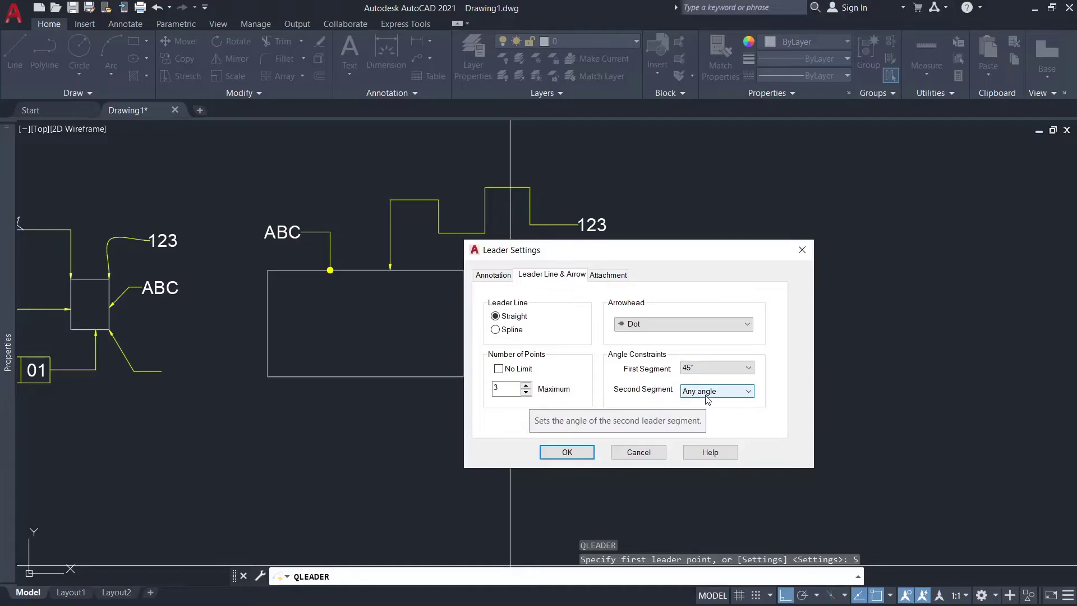
left_click(749, 393)
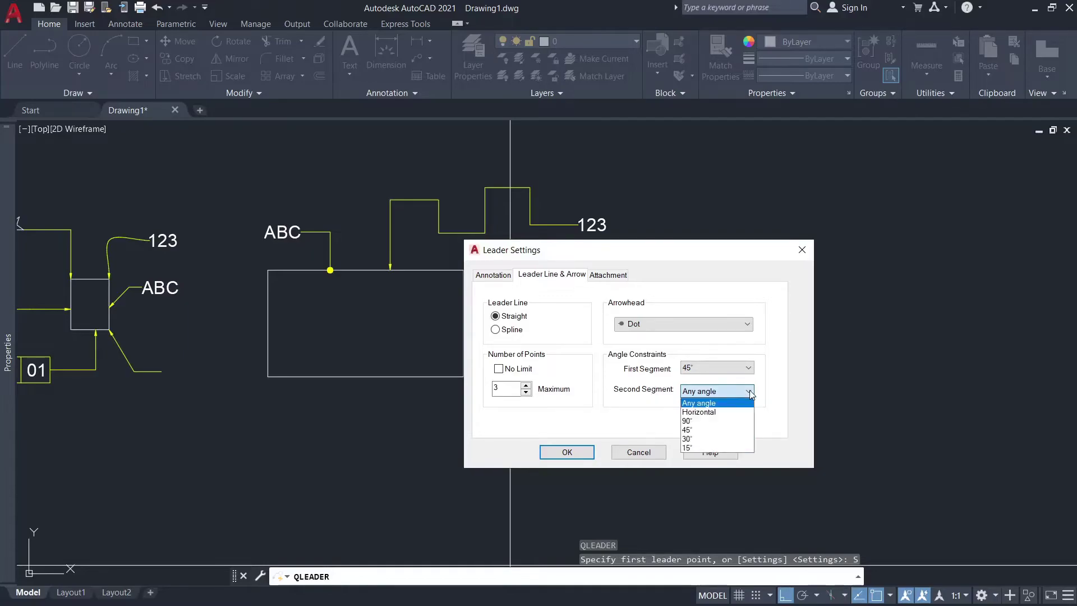
left_click(728, 414)
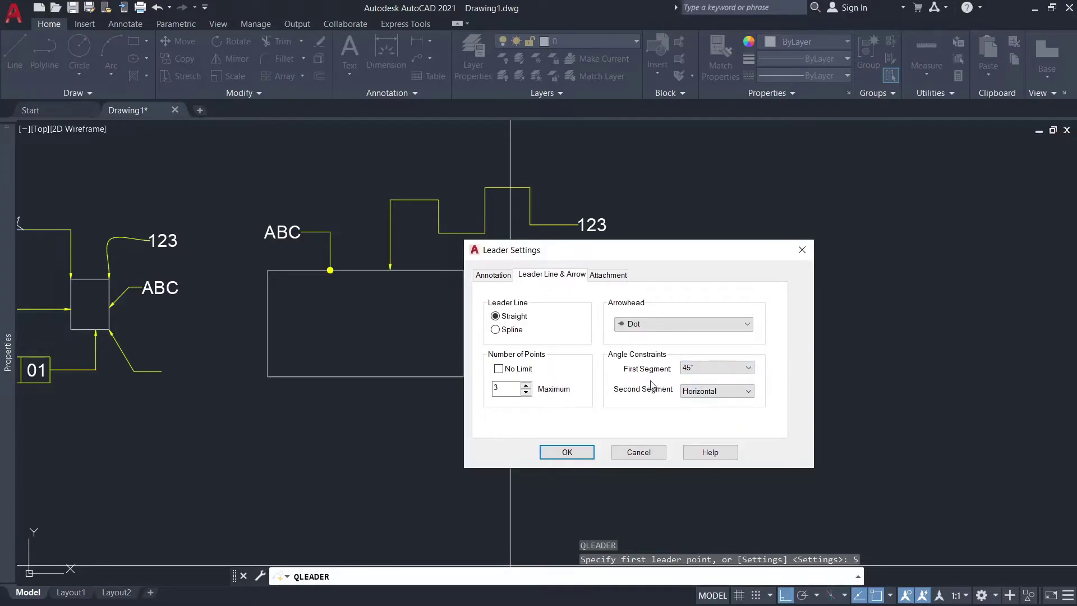
left_click(577, 448)
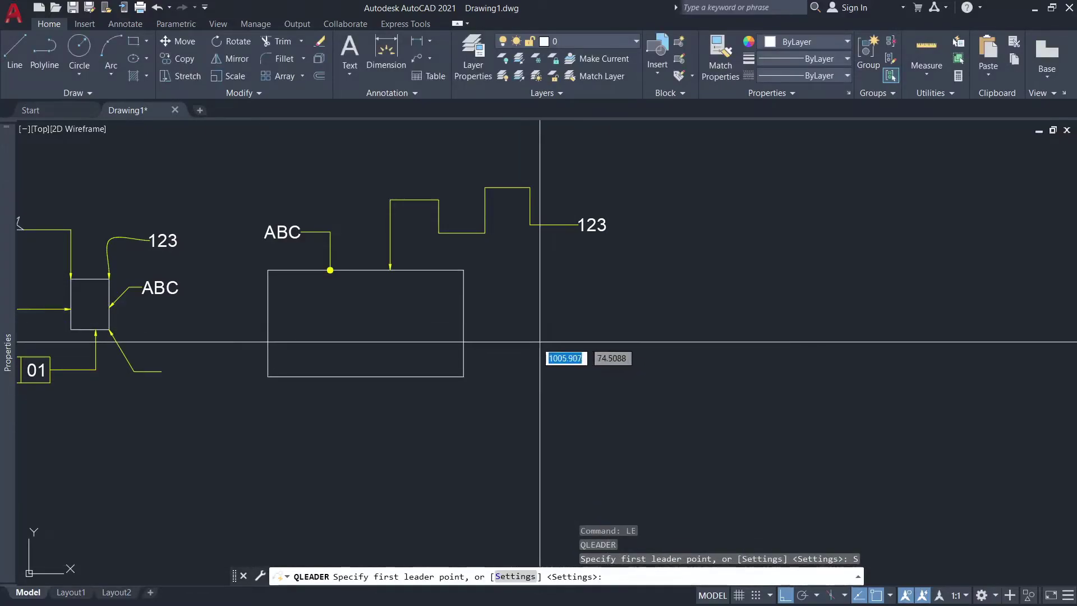
- Abandon a first leader attempt and toggle ortho off with F8 for angled lines
left_click(469, 347)
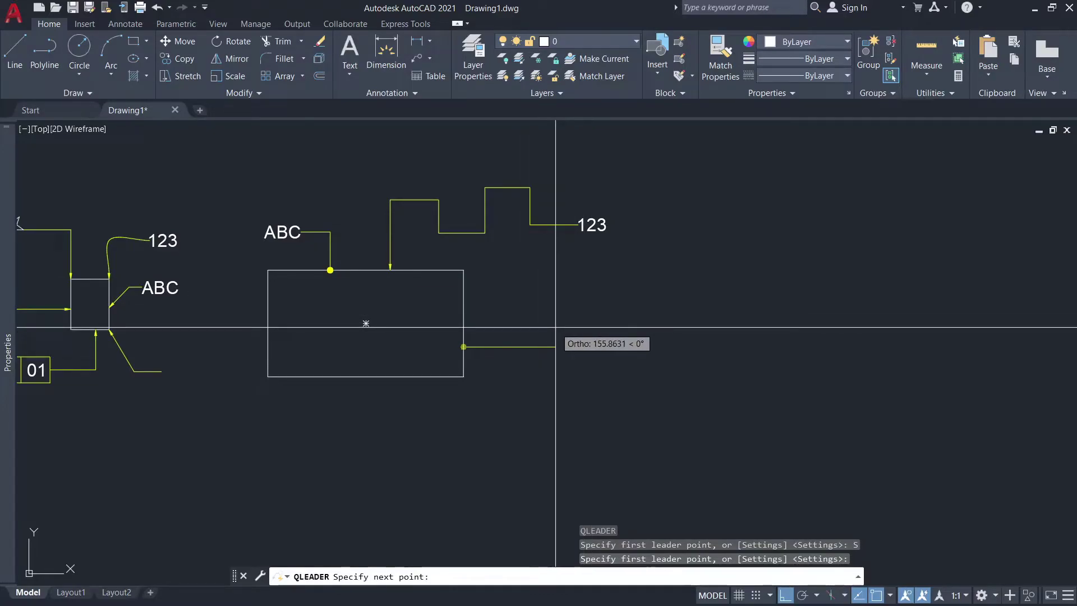
key("Escape")
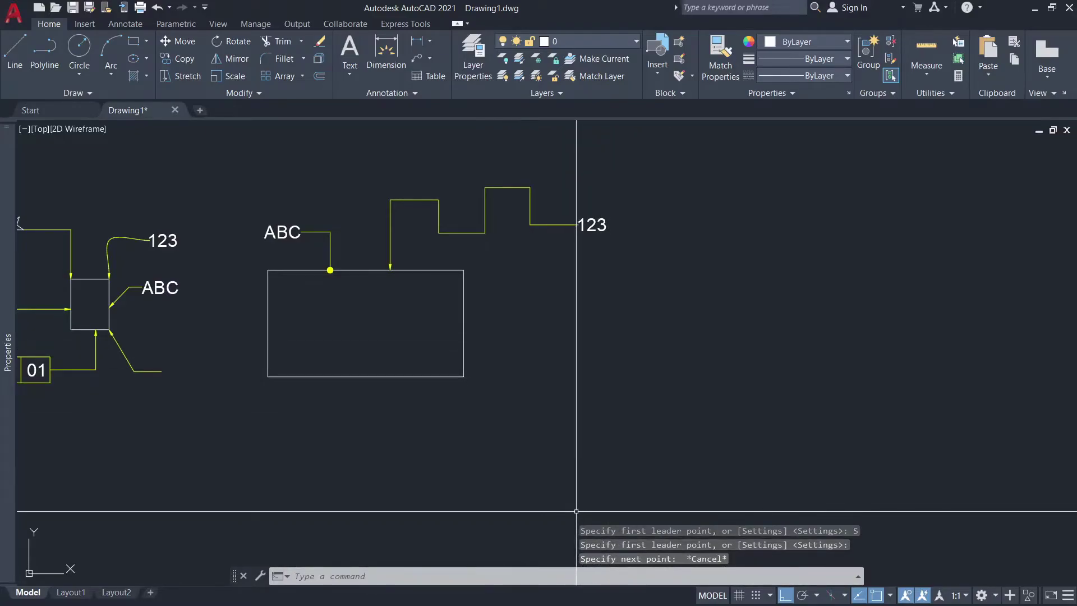
key("F8")
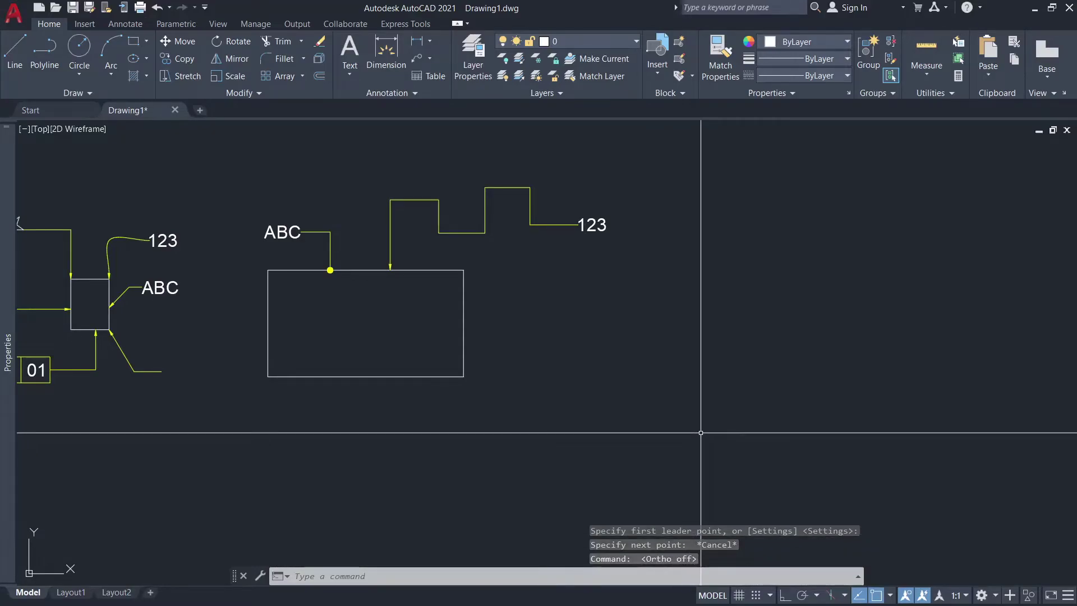
key("F8")
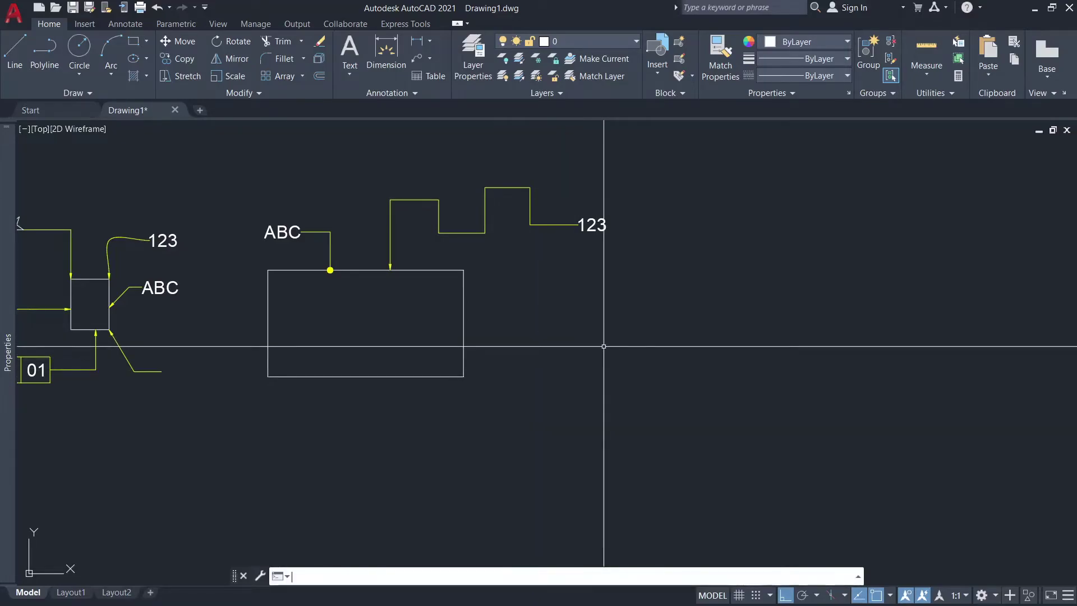
key("F8")
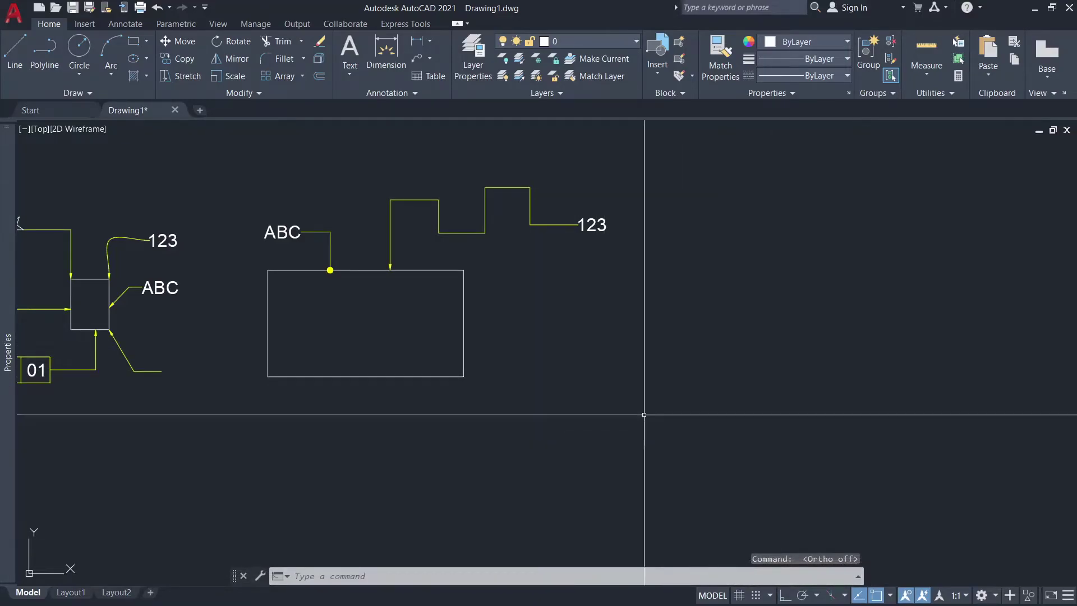
- Add a 45° leader from the right-edge midpoint with a horizontal landing, labelled 123
type("L")
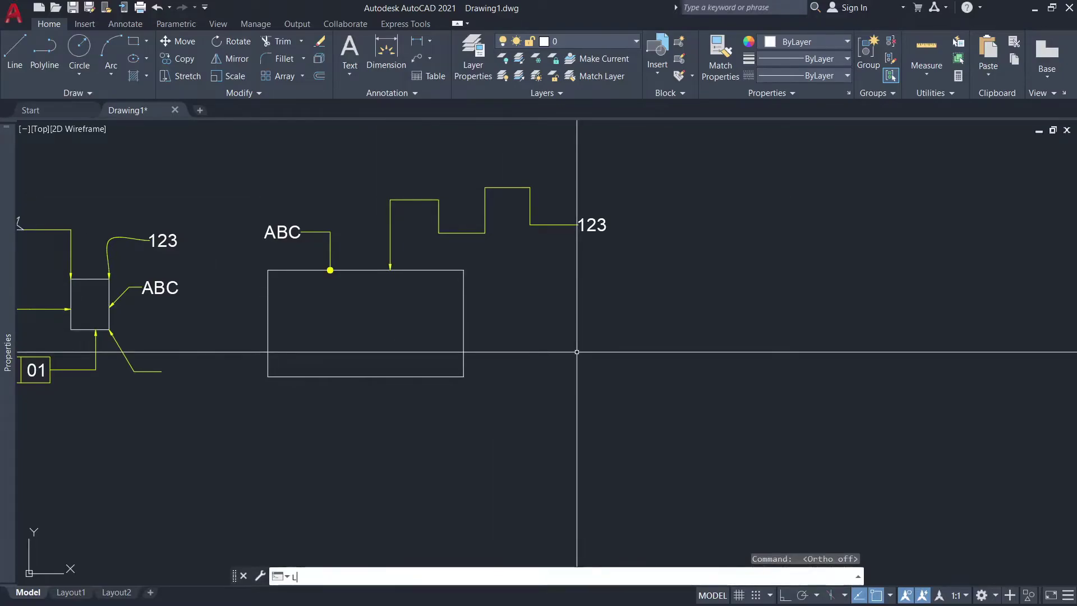
key("Return")
left_click(464, 323)
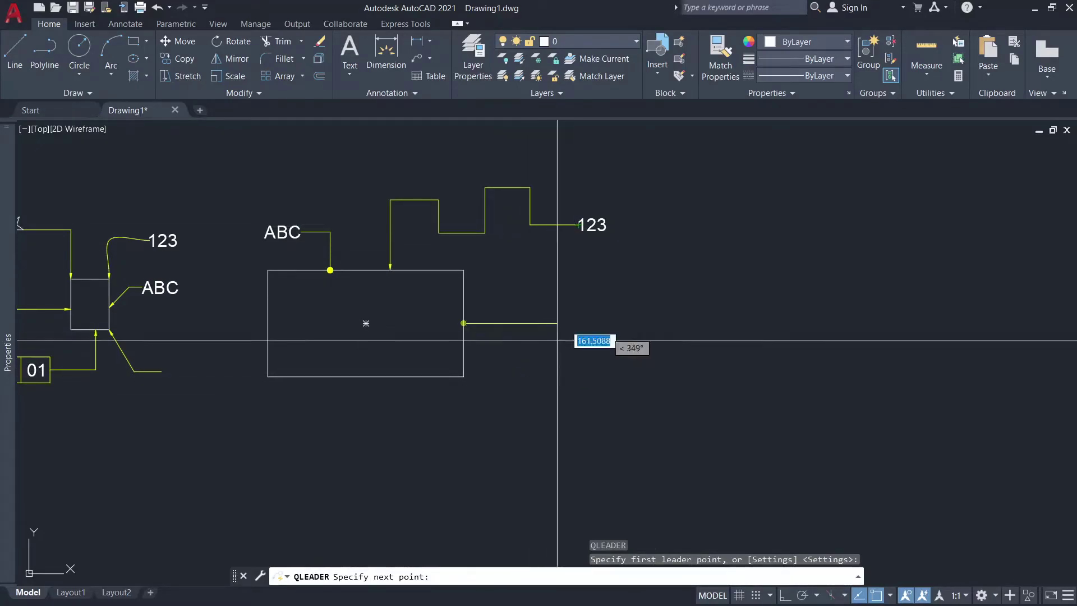
left_click(522, 382)
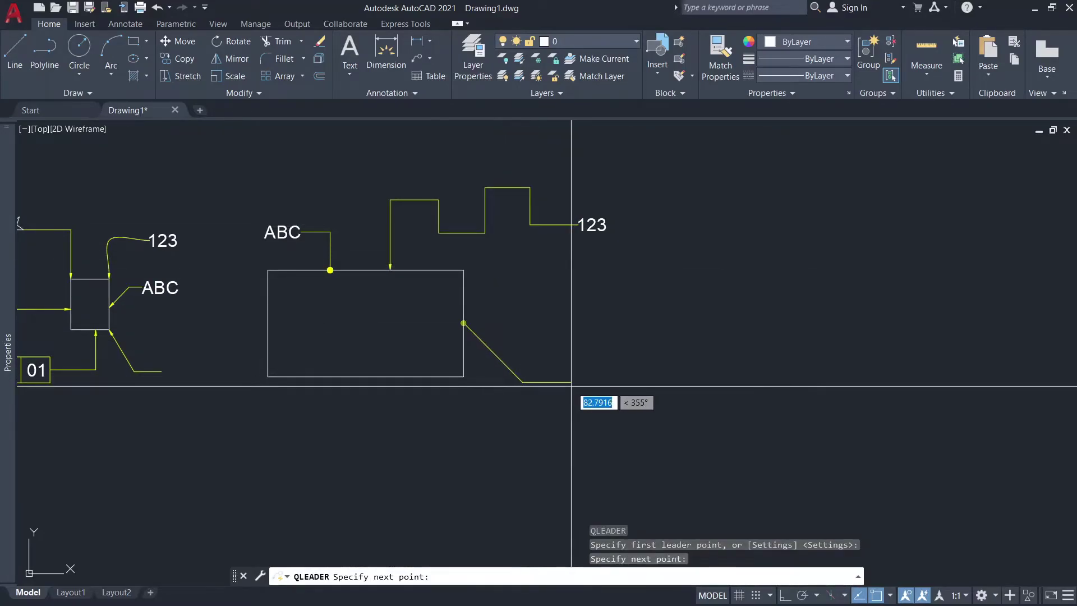
left_click(571, 386)
key("Return")
type("12")
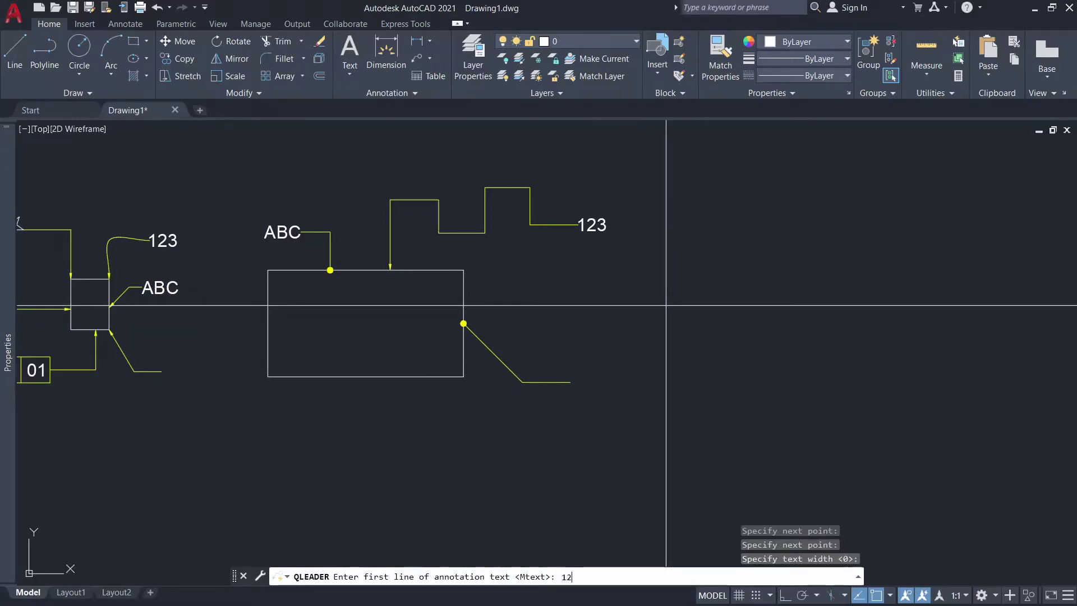
type("3")
key("Return")
key("Return")
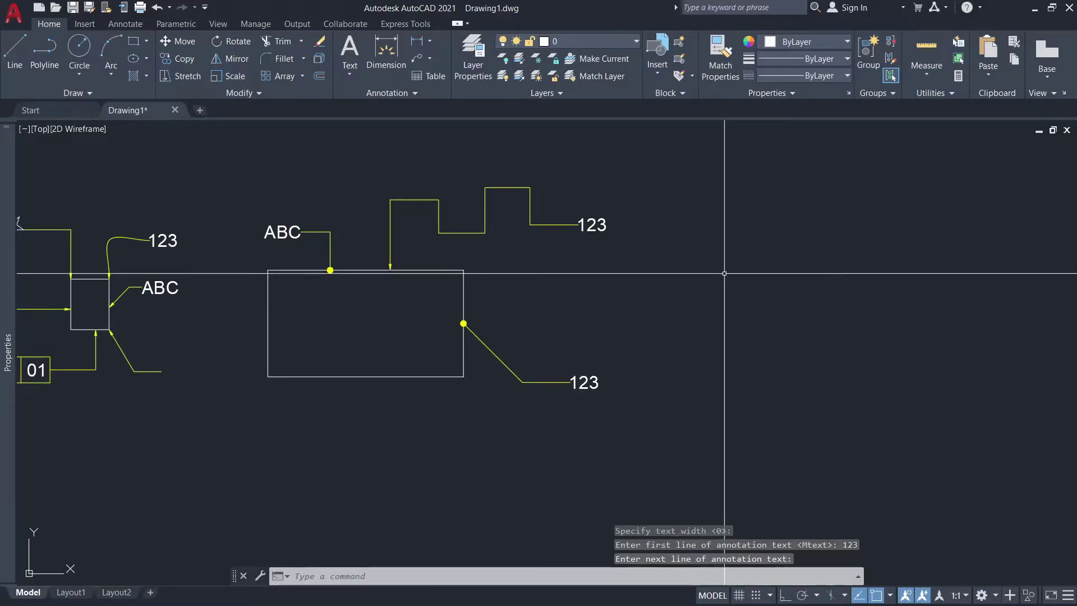
- Erase the stepped 123 leader above the rectangle
scroll(548, 330, "down", 4)
scroll(505, 204, "up", 4)
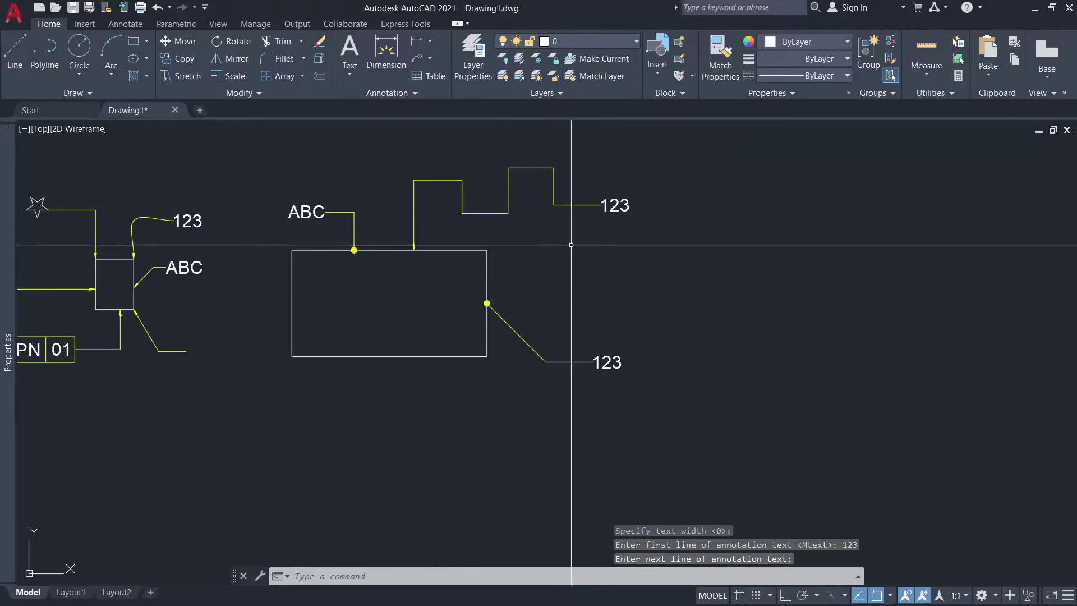
scroll(571, 244, "down", 3)
scroll(573, 337, "up", 3)
left_click_drag(572, 336, 528, 248)
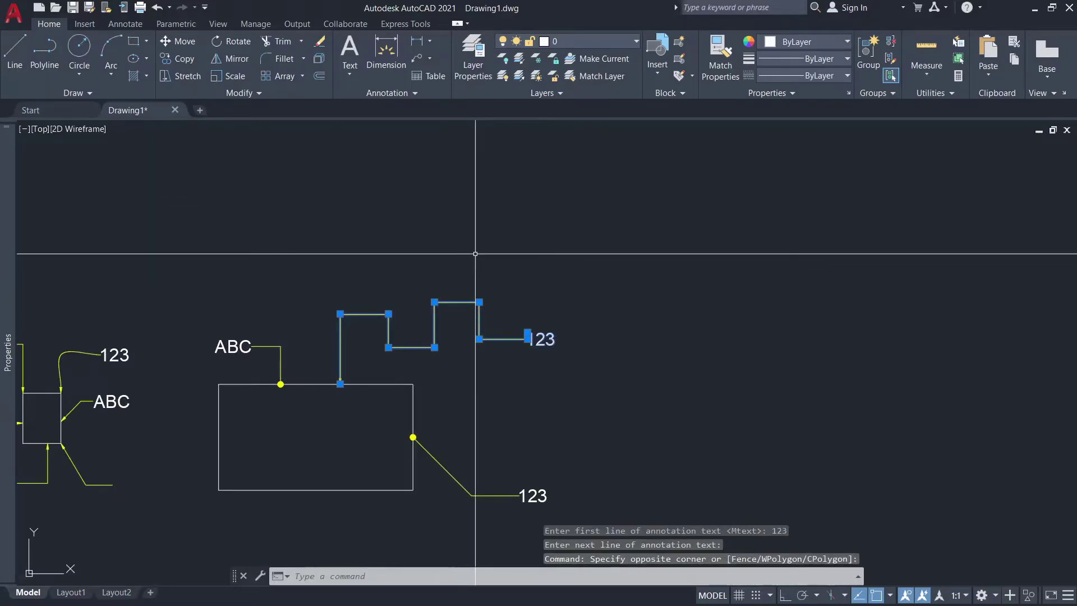
key("Delete")
type("LE")
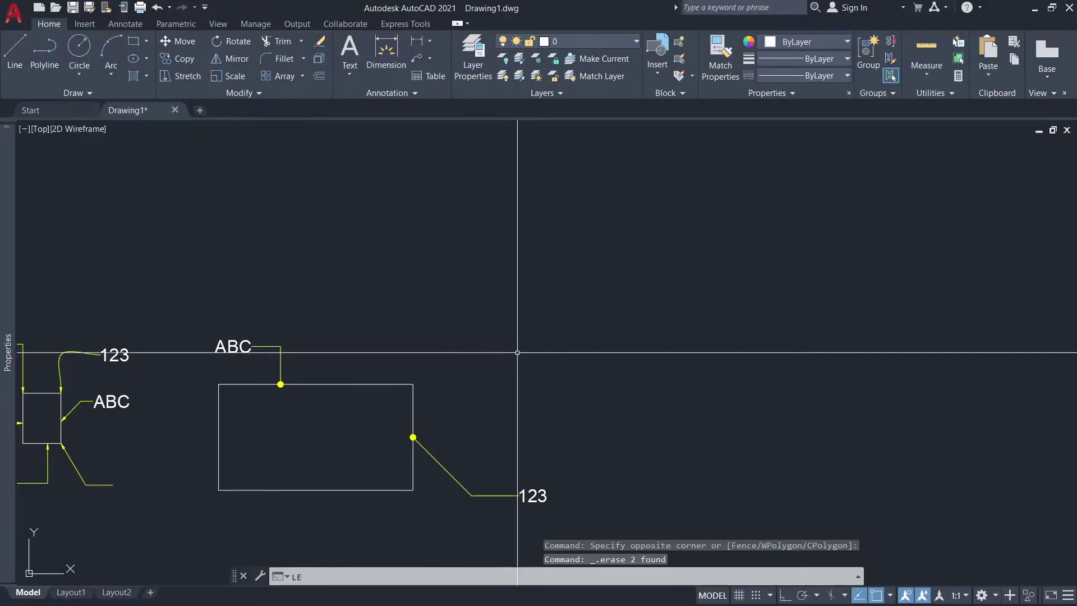
key("Return")
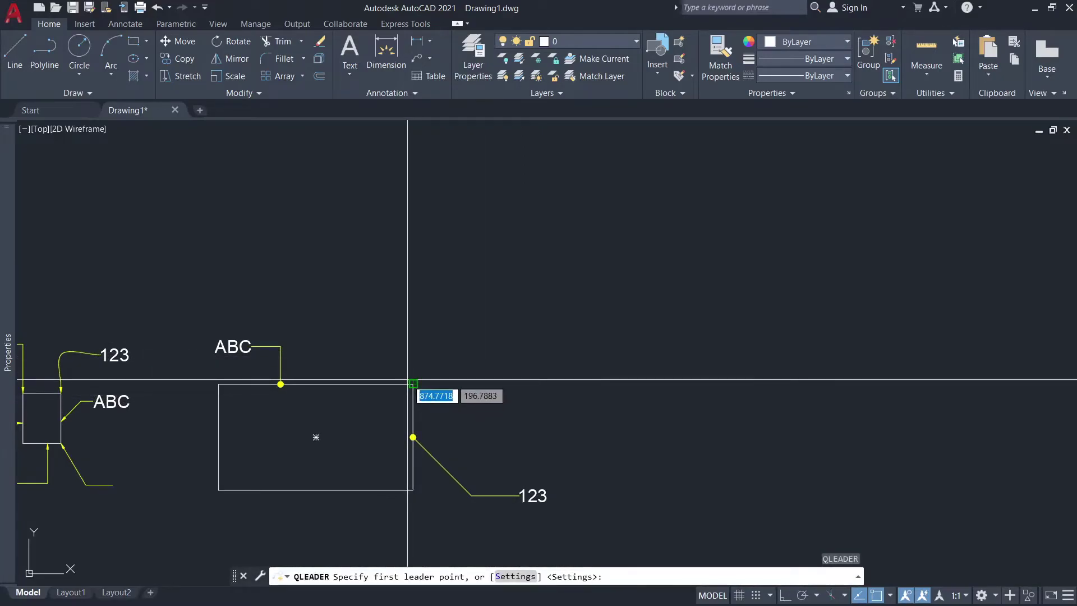
- Draw a 45° leader from the top-right corner with the two-line label ABC over DEF
left_click(408, 380)
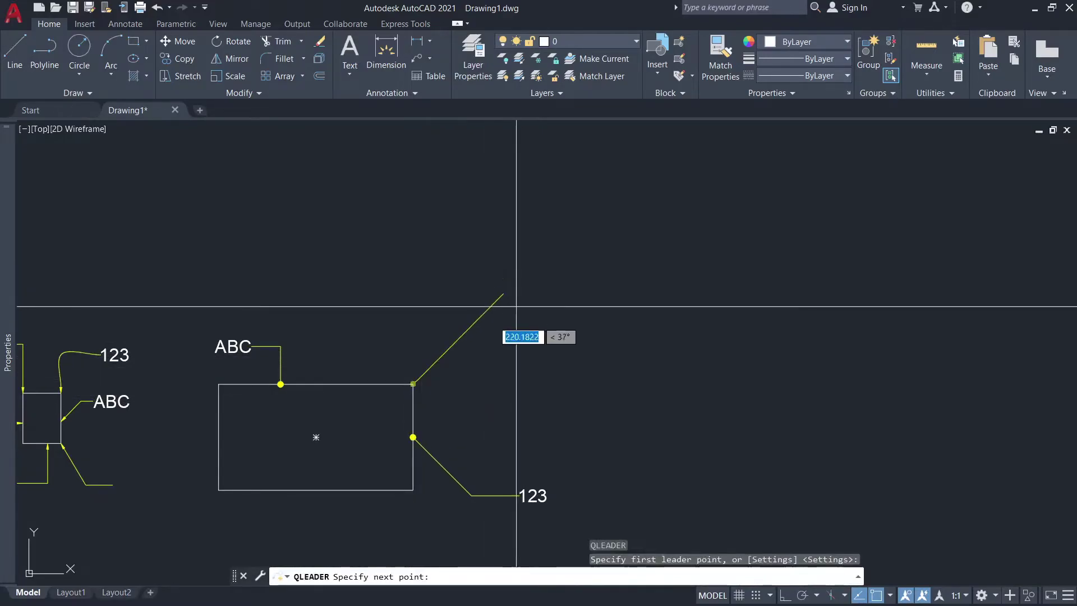
left_click(506, 340)
key("Return")
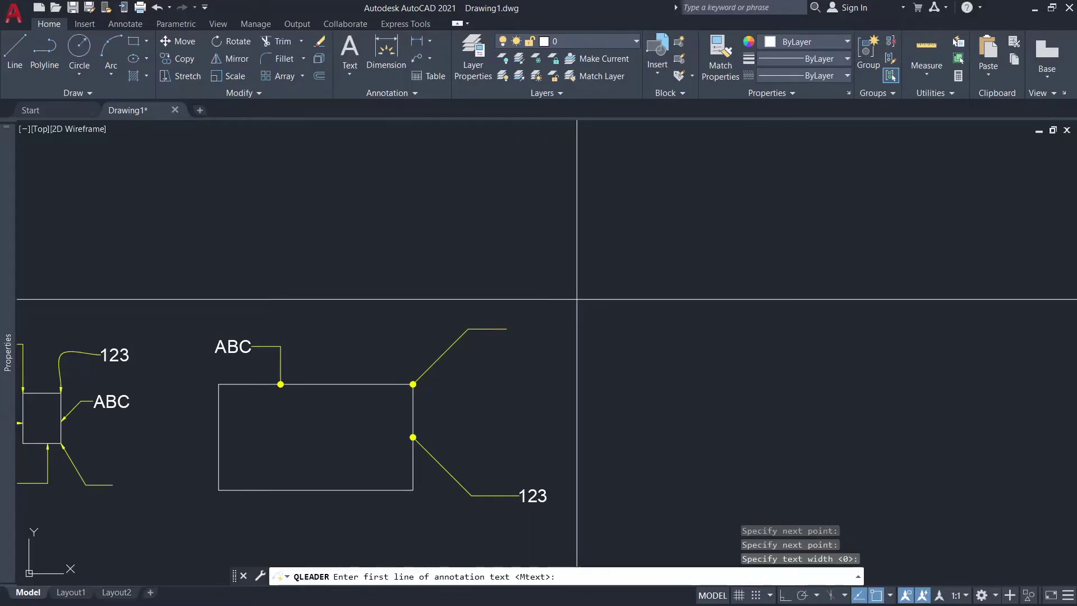
key("Return")
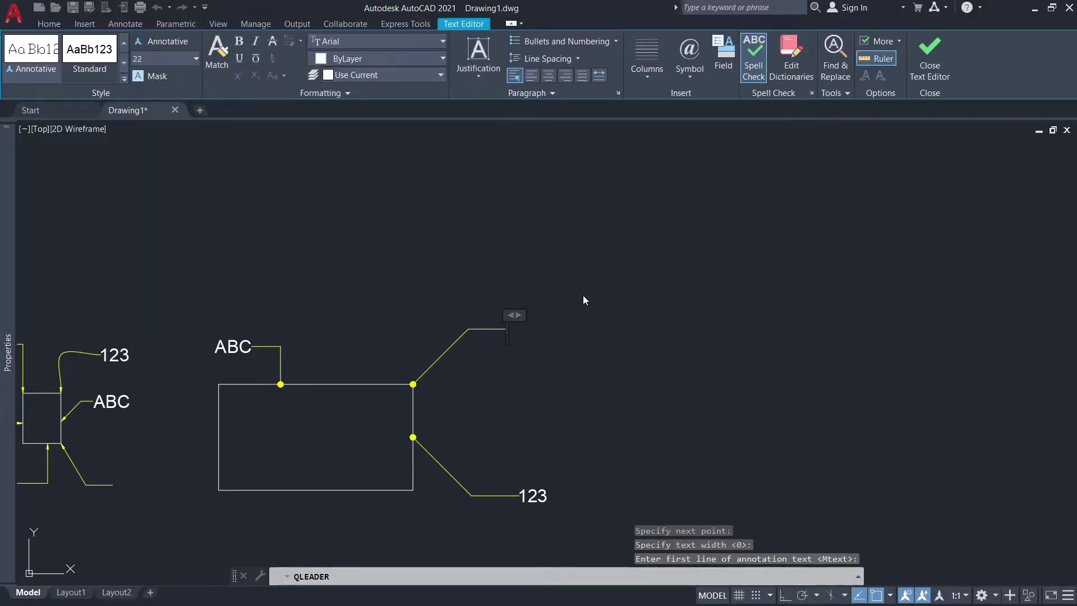
type("ABC")
key("Return")
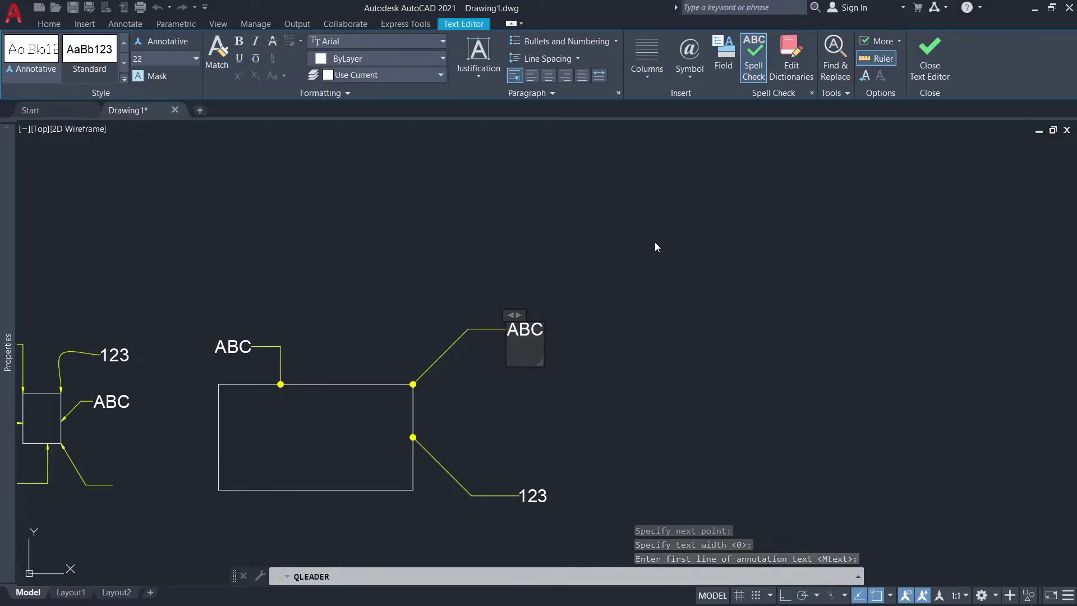
key("Return")
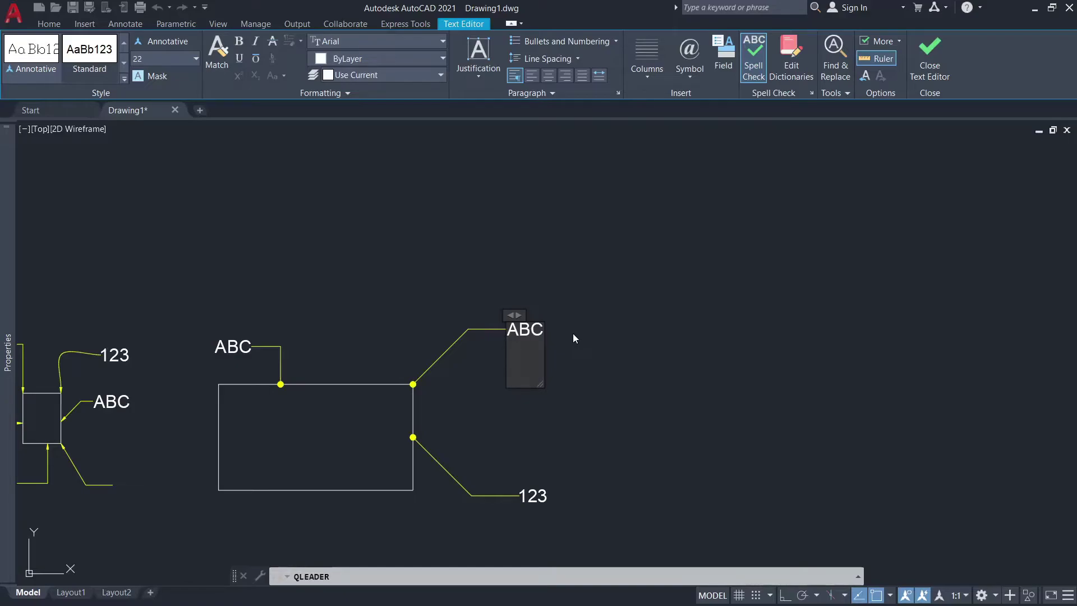
type("DEF")
left_click(608, 305)
scroll(561, 354, "up", 3)
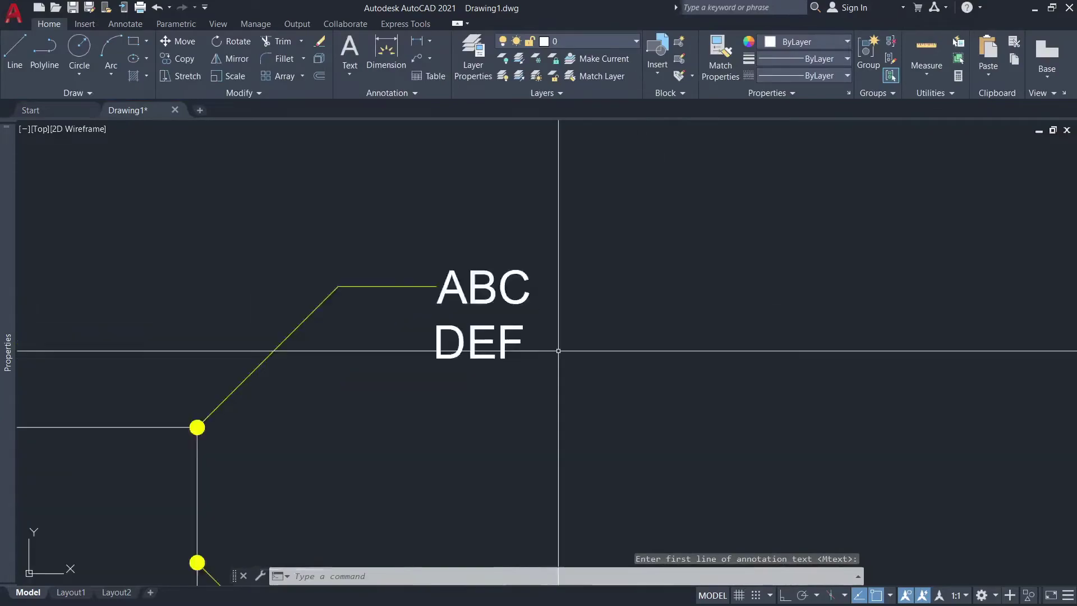
scroll(602, 300, "down", 3)
scroll(606, 353, "down", 2)
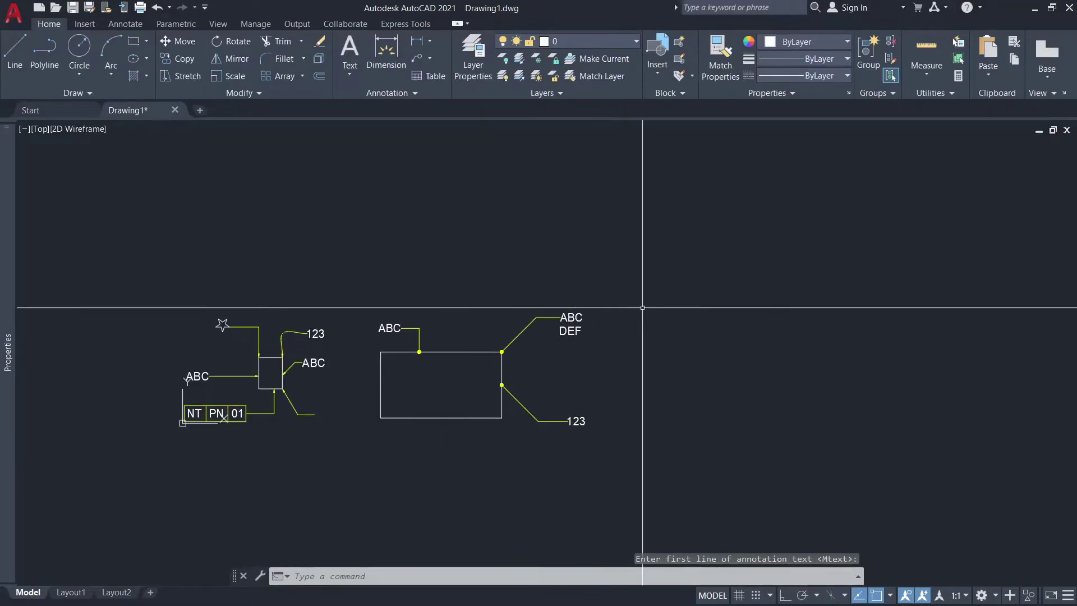
scroll(524, 373, "up", 2)
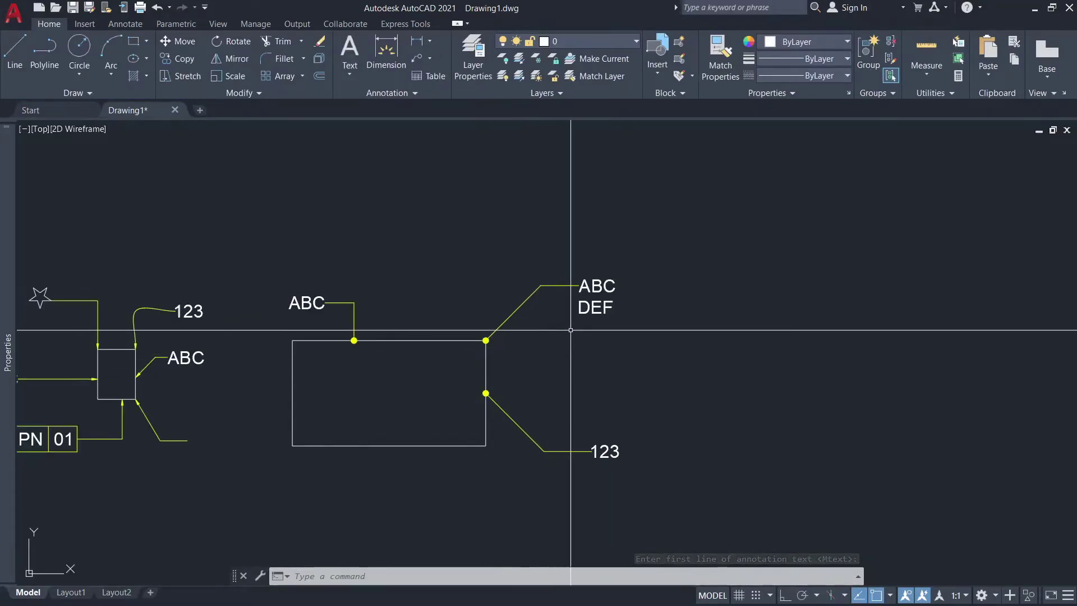
scroll(572, 334, "down", 2)
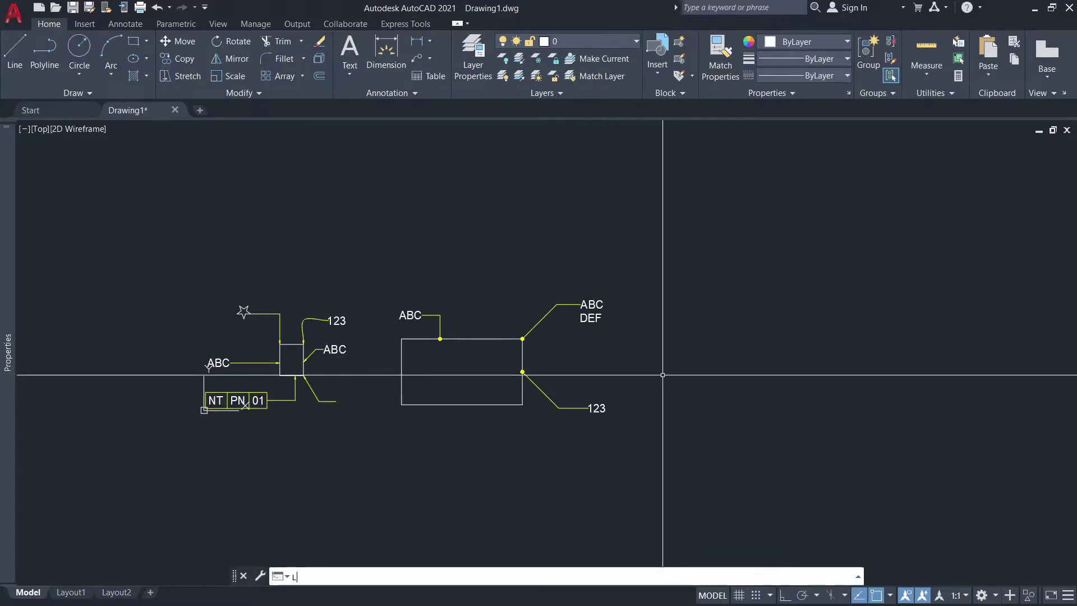
- Review the quick leader text attachment settings, then cancel without drawing a leader
type("le")
key("Return")
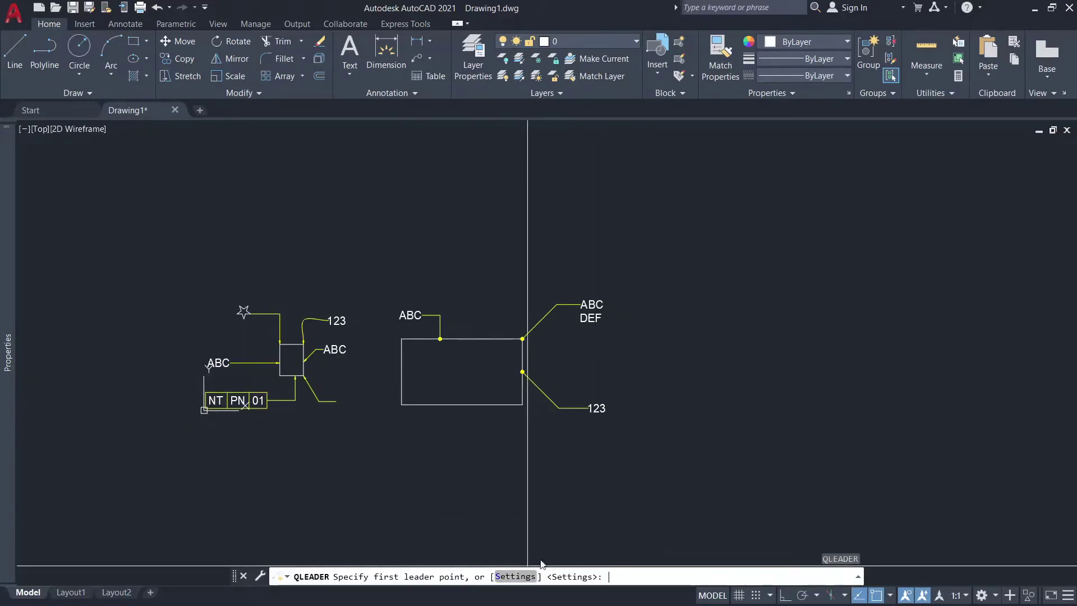
type("S")
key("Return")
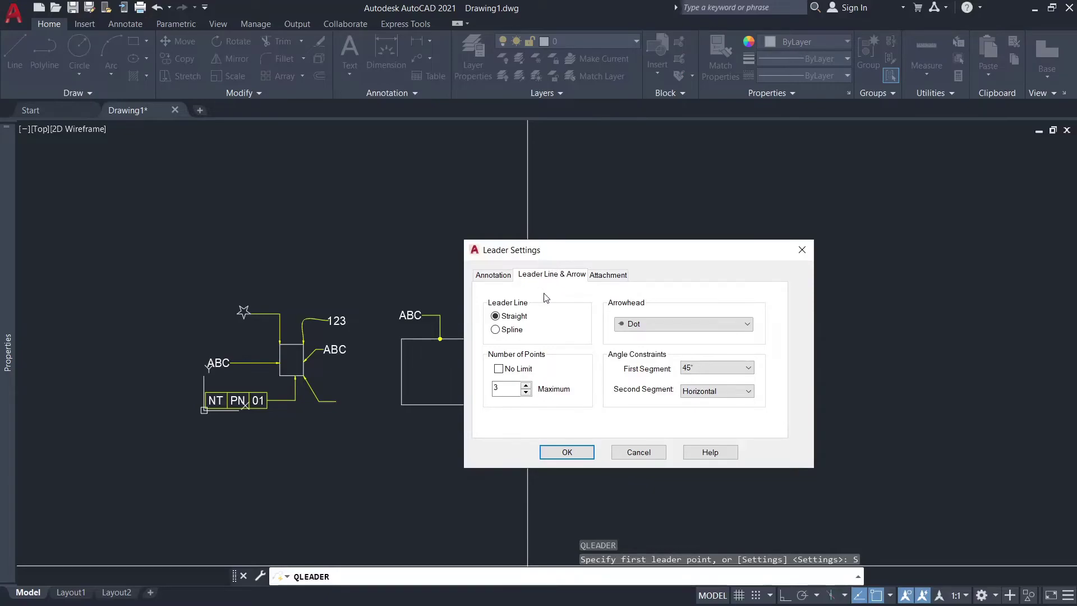
left_click(605, 276)
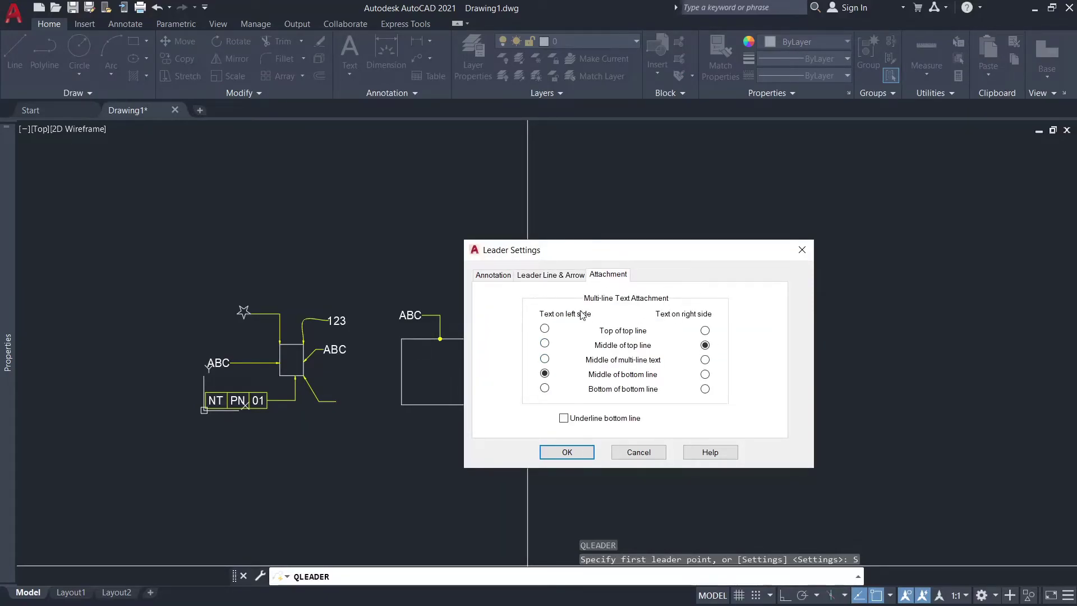
left_click_drag(597, 257, 739, 167)
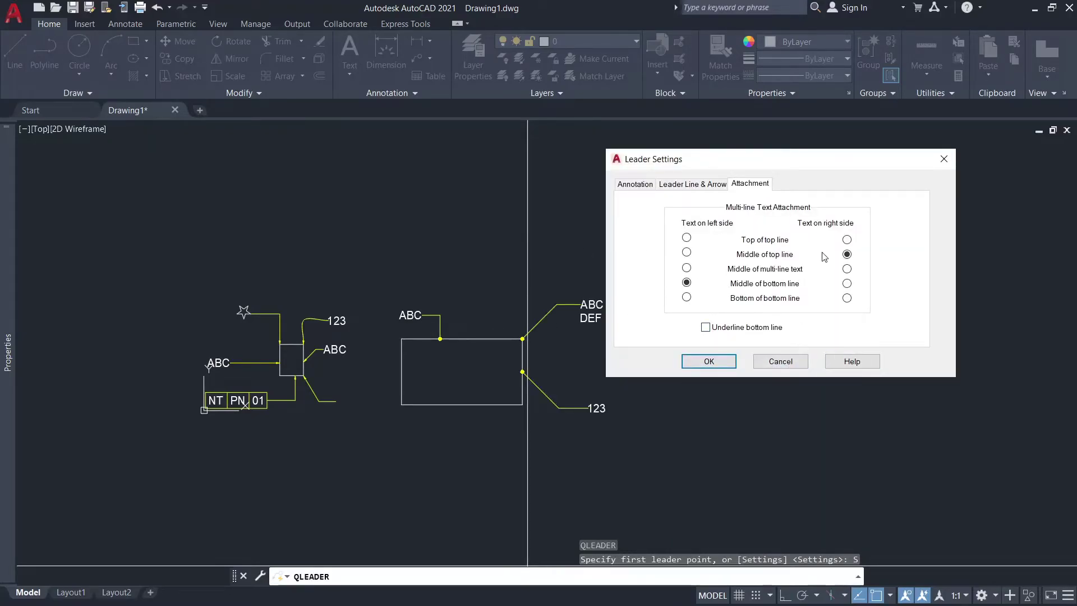
left_click(781, 361)
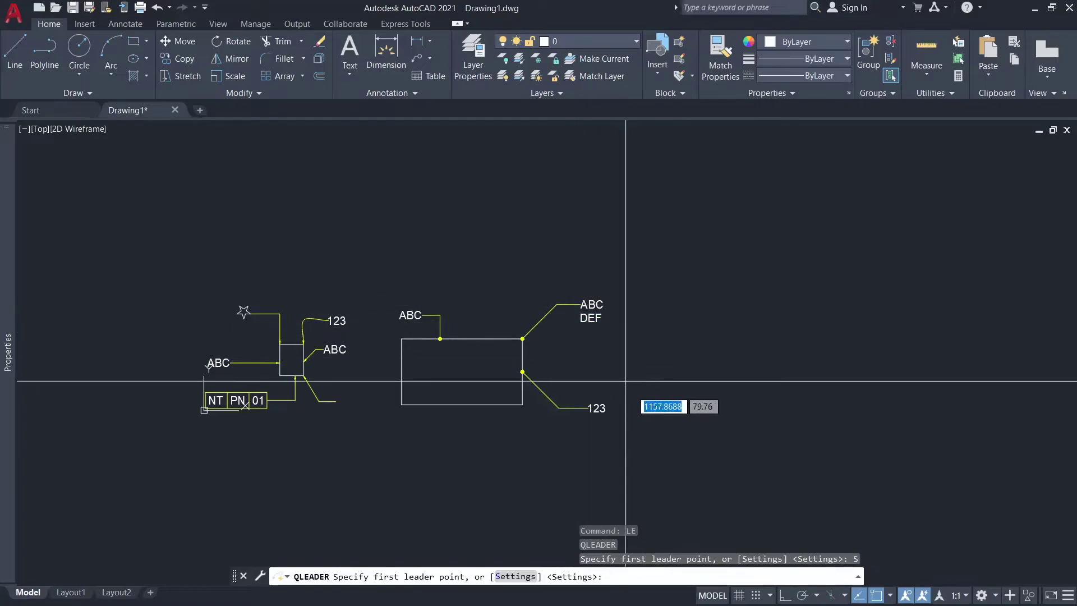
- Erase the right-hand leaders, the ABC leader and the left-hand schematic, leaving the wider rectangle
left_click(639, 437)
left_click(564, 260)
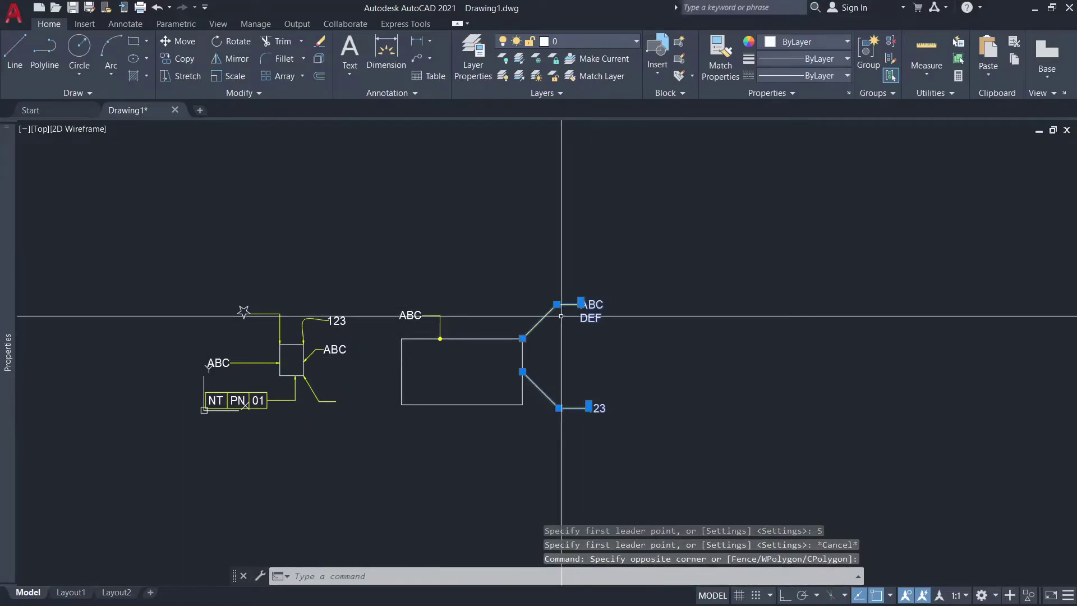
key("Delete")
left_click(440, 316)
left_click(376, 267)
left_click(356, 428)
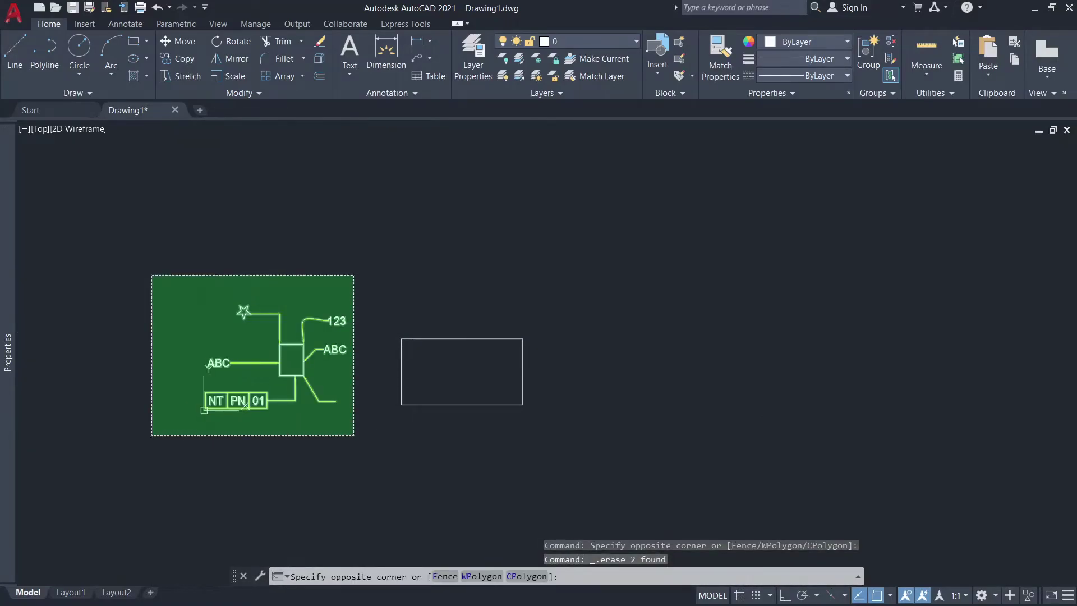
left_click(152, 274)
key("Delete")
scroll(418, 378, "up", 2)
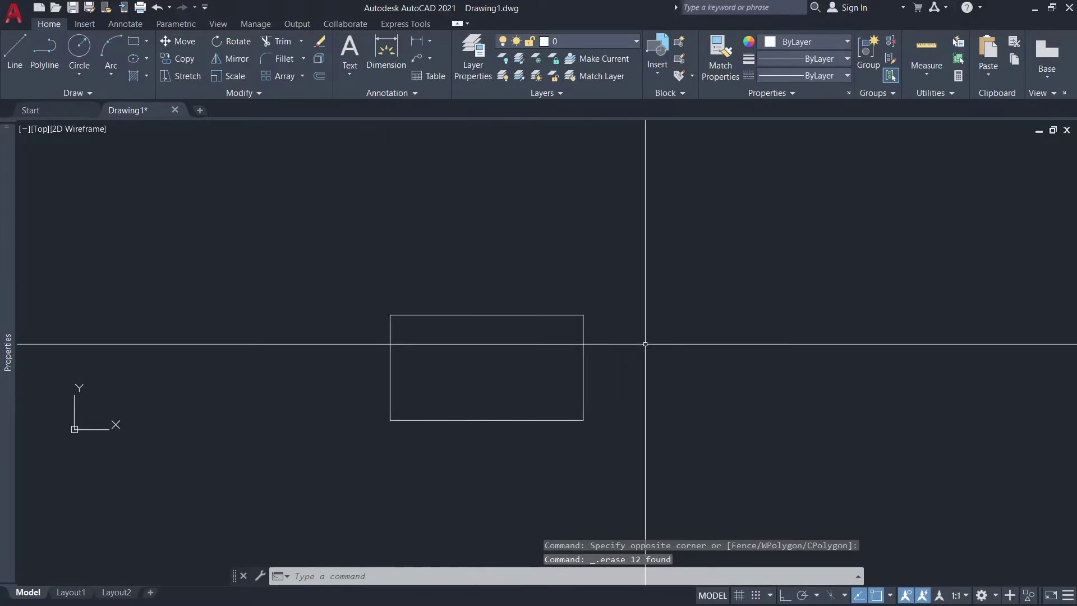
type("LE")
key("Return")
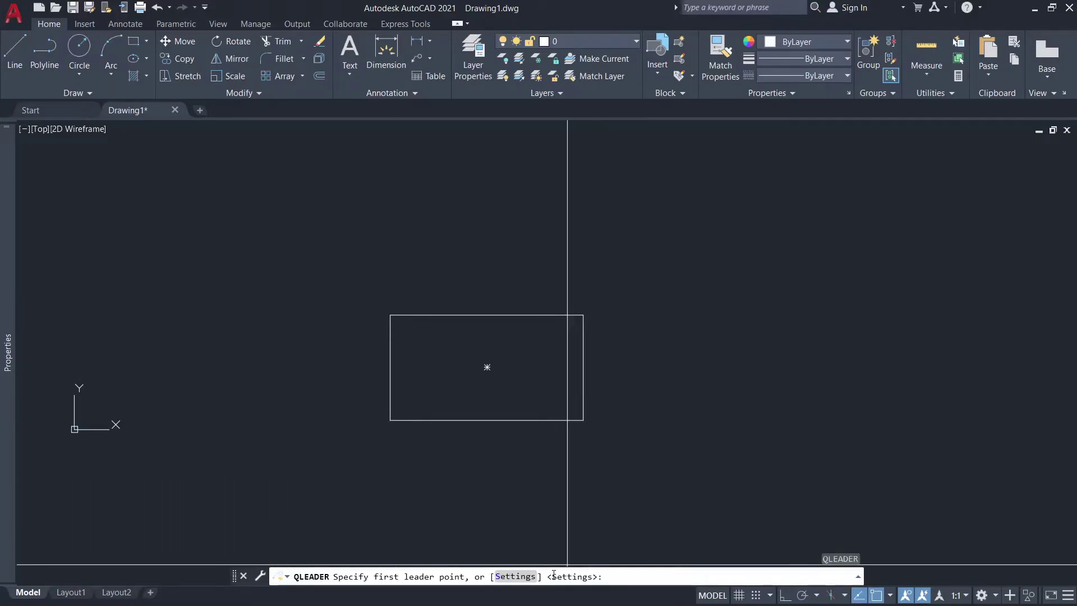
- Confirm straight dot-arrow leaders with top-line left and bottom-line right text attachment
left_click(528, 580)
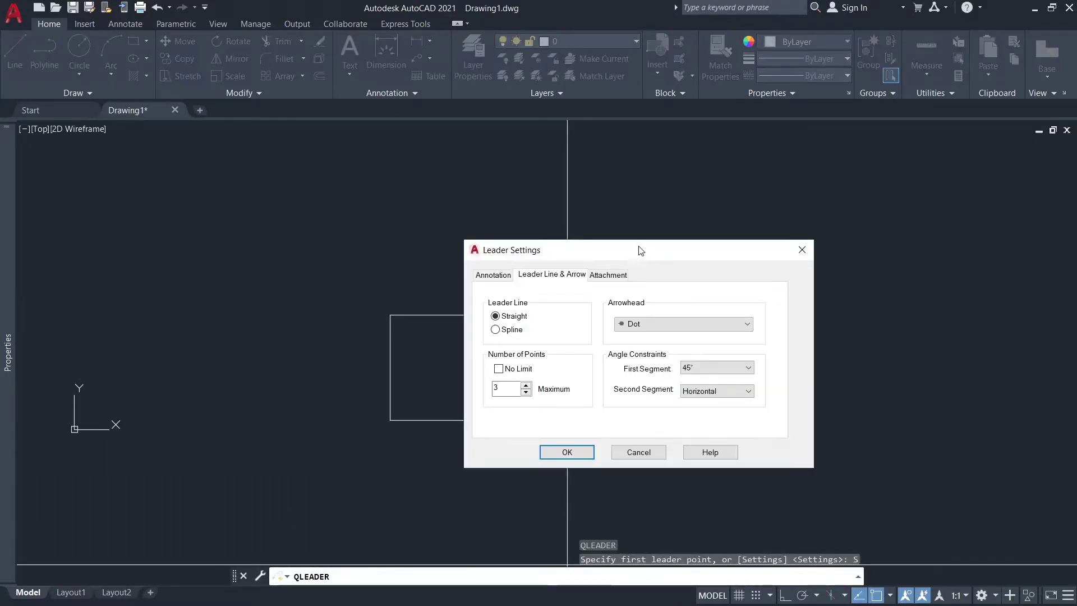
left_click(606, 276)
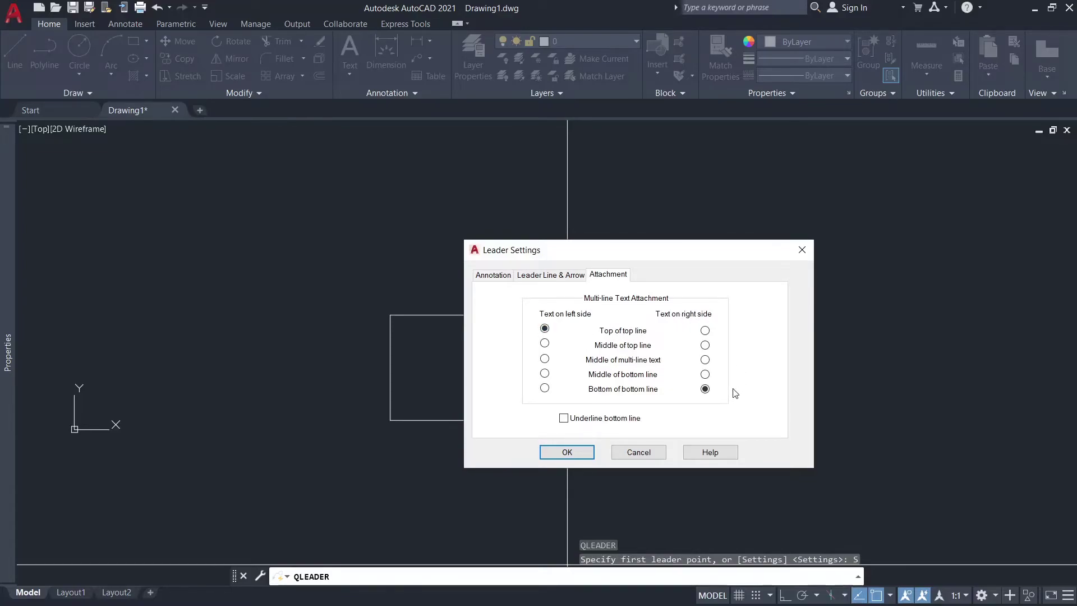
left_click(582, 454)
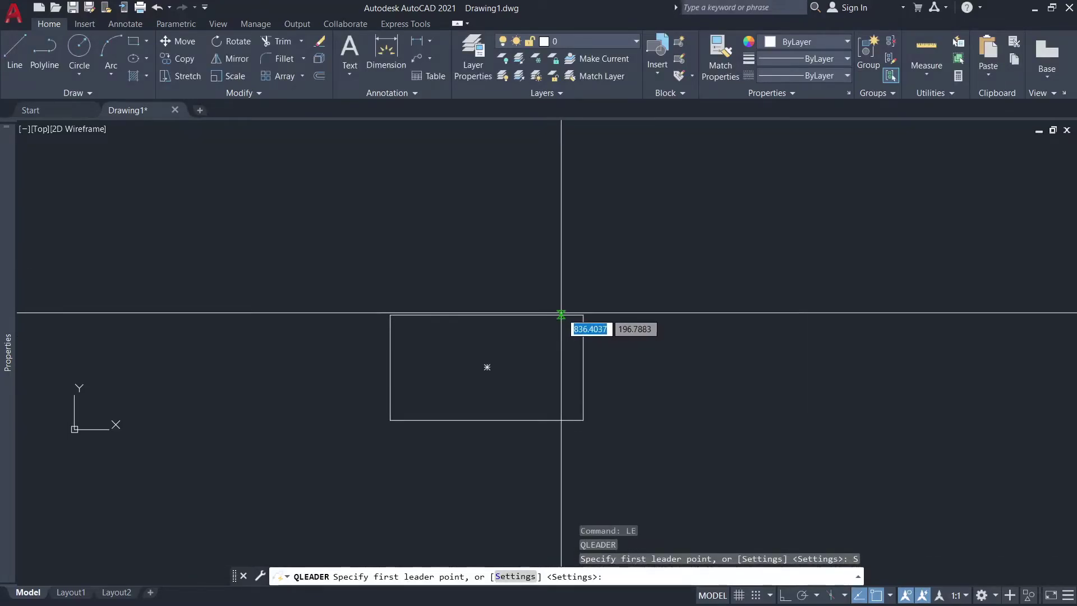
- Draw a leader rising from the top edge with its tail running right, labelled ABCDEF
left_click(541, 315)
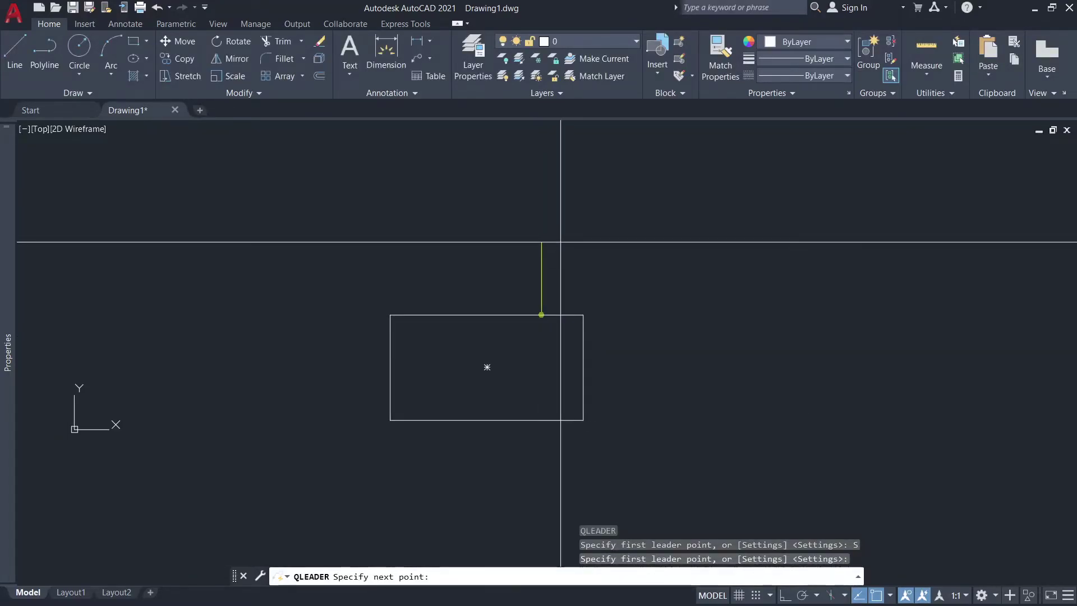
left_click(561, 242)
left_click(633, 258)
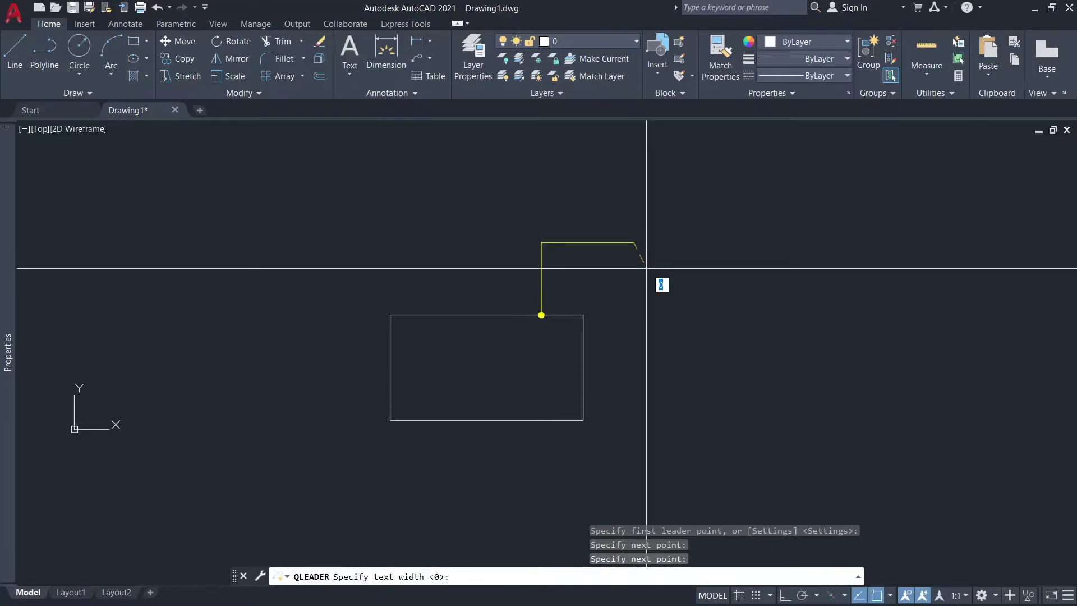
key("Return")
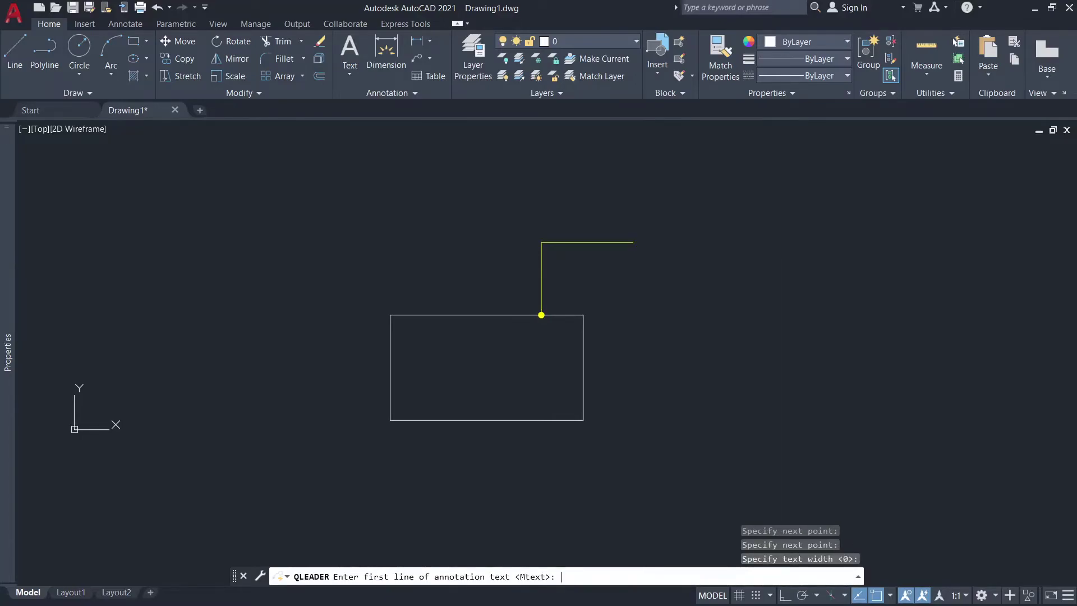
key("Return")
type("A")
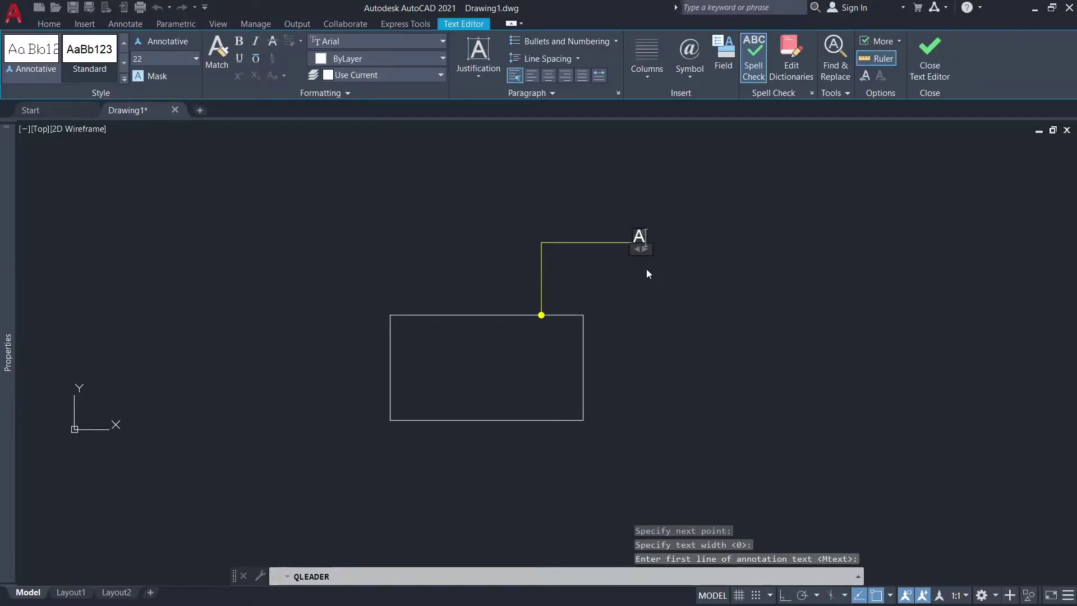
type("BCDEF")
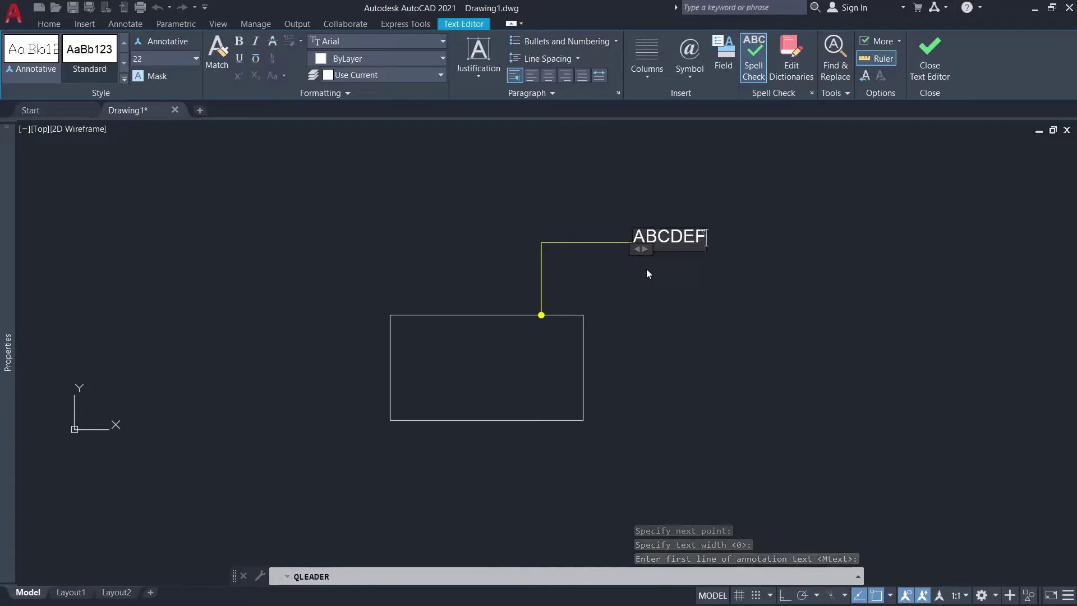
left_click(696, 319)
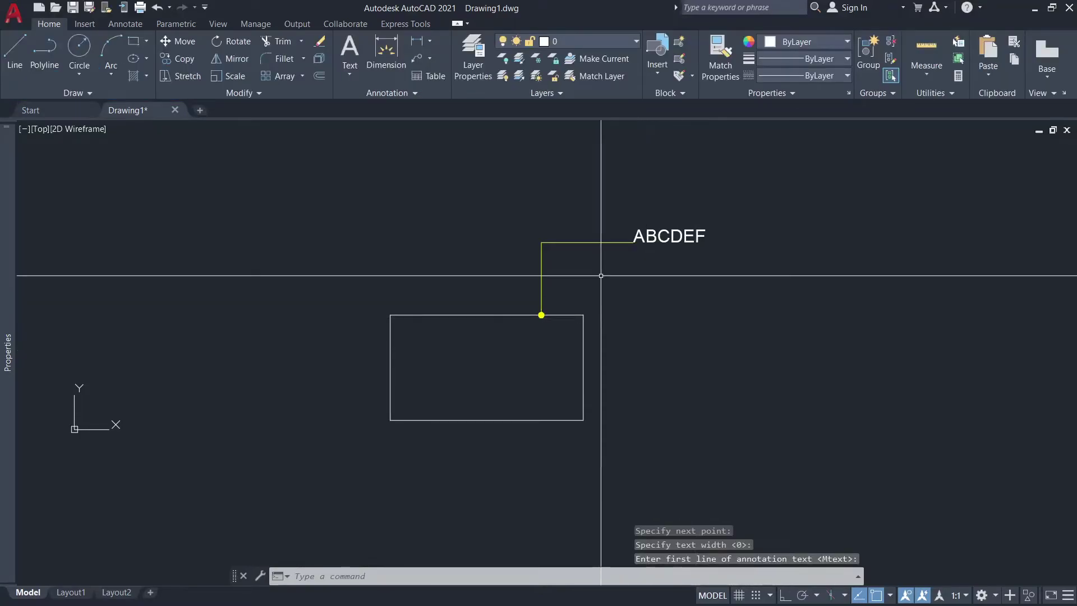
scroll(566, 280, "up", 2)
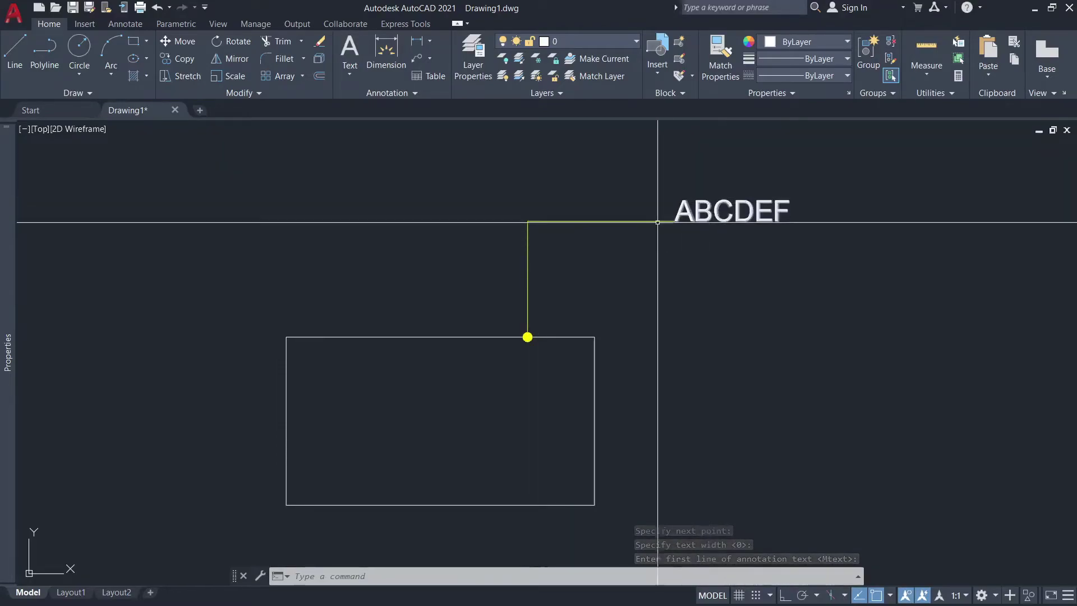
scroll(645, 230, "down", 3)
scroll(642, 306, "up", 1)
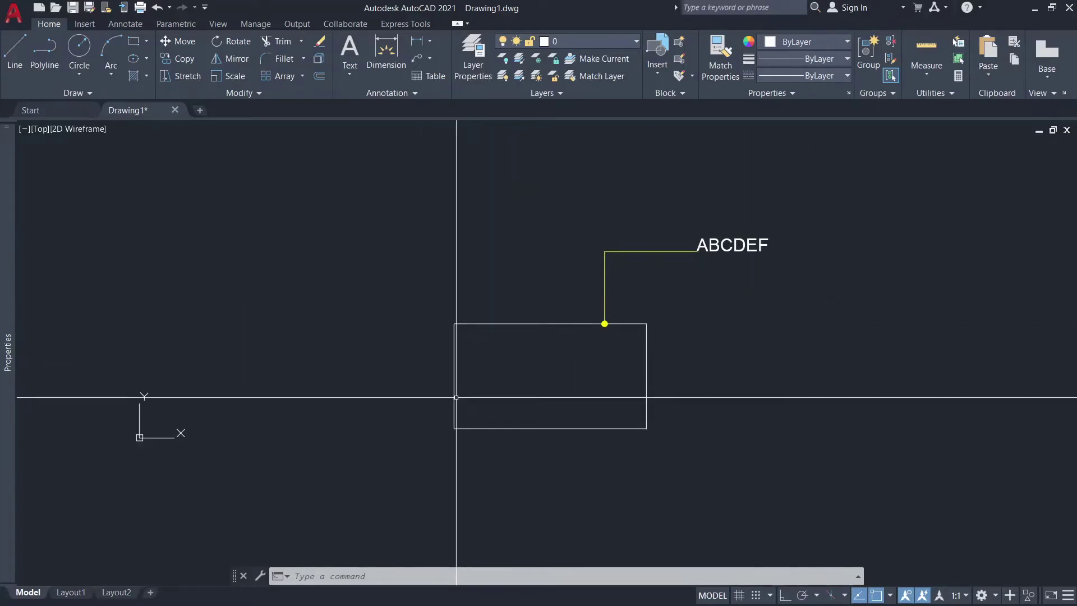
- Draw a second top-edge leader rising with its tail running left, labelled ABCDE
type("le")
key("Return")
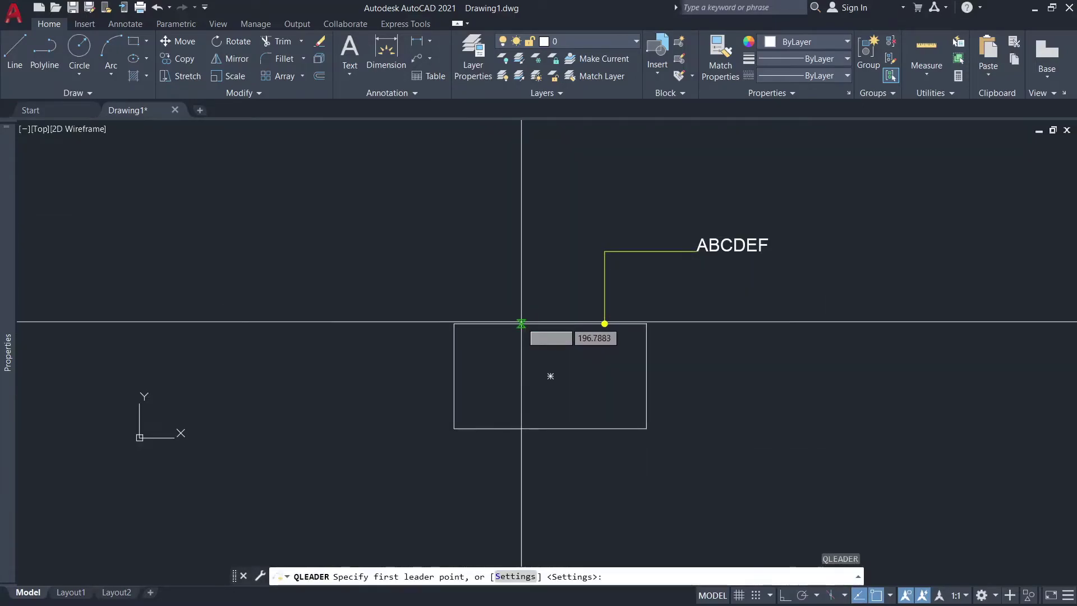
left_click(523, 323)
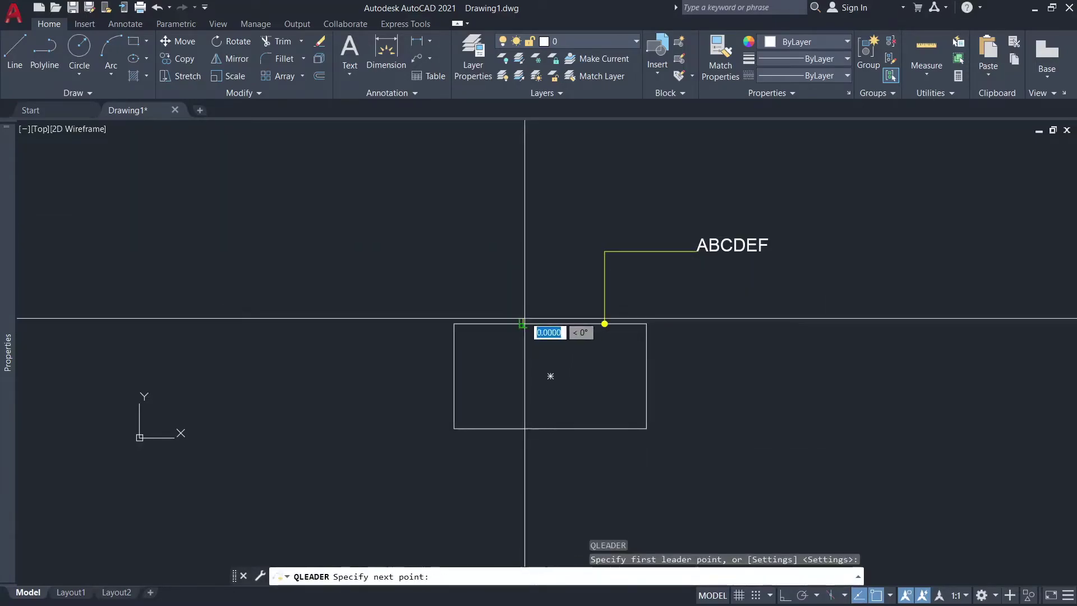
left_click(525, 253)
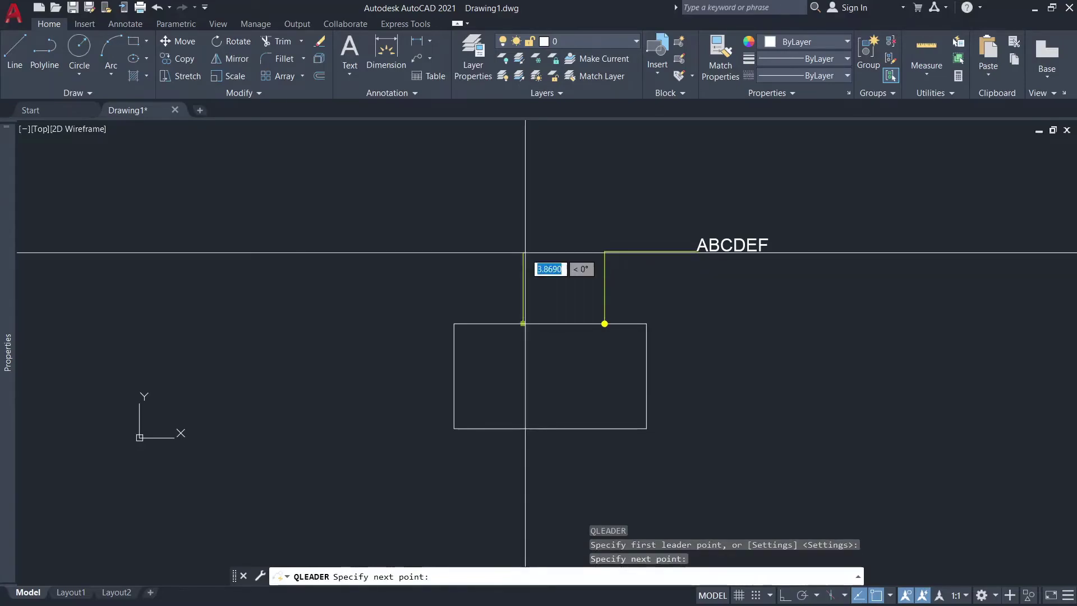
left_click(407, 254)
key("Return")
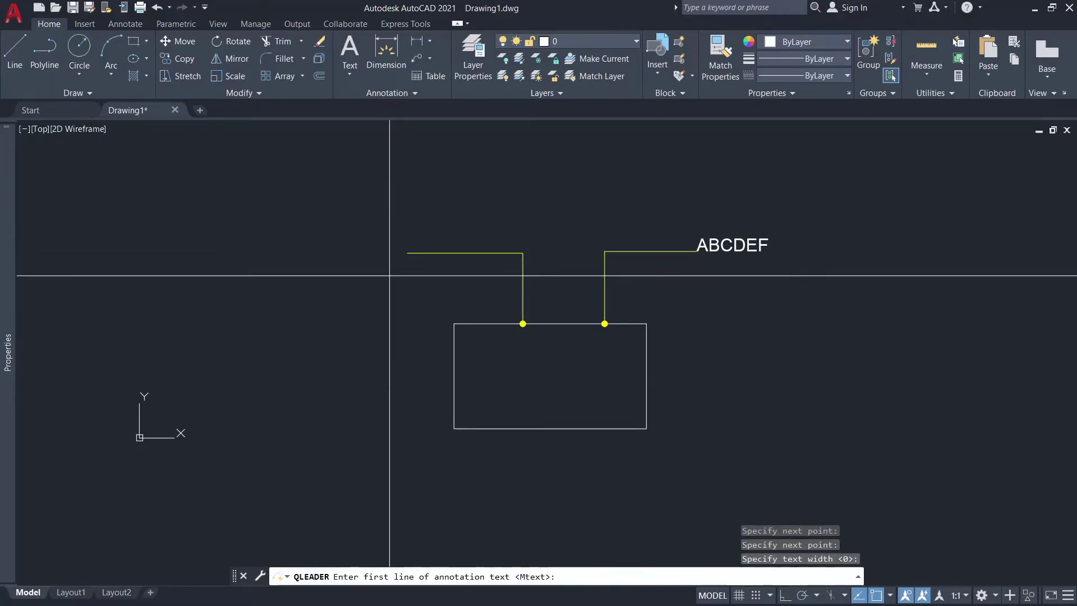
key("Return")
type("CD")
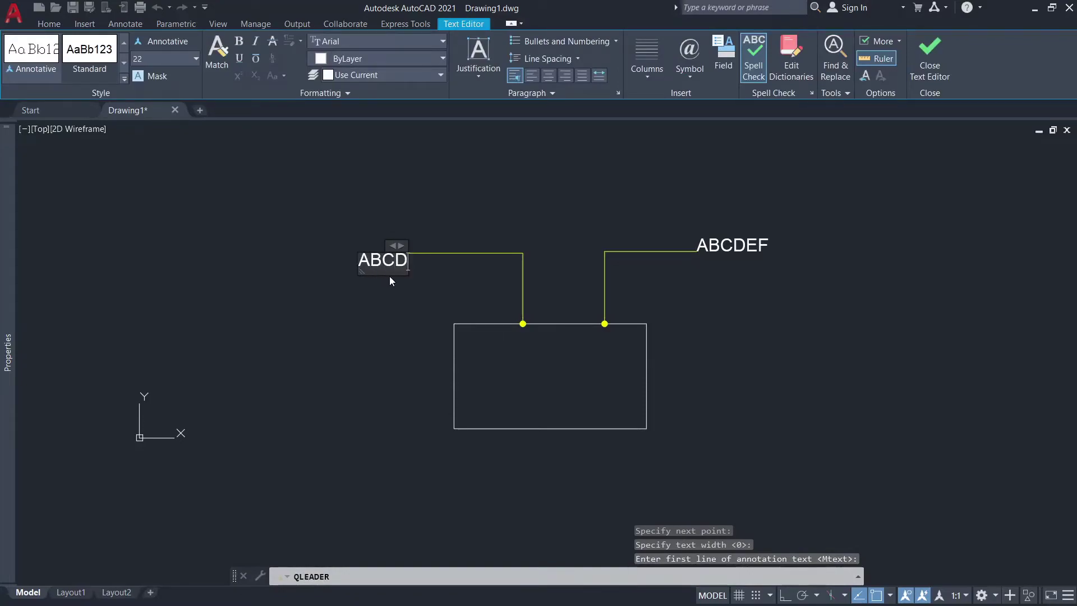
type("E")
left_click(396, 371)
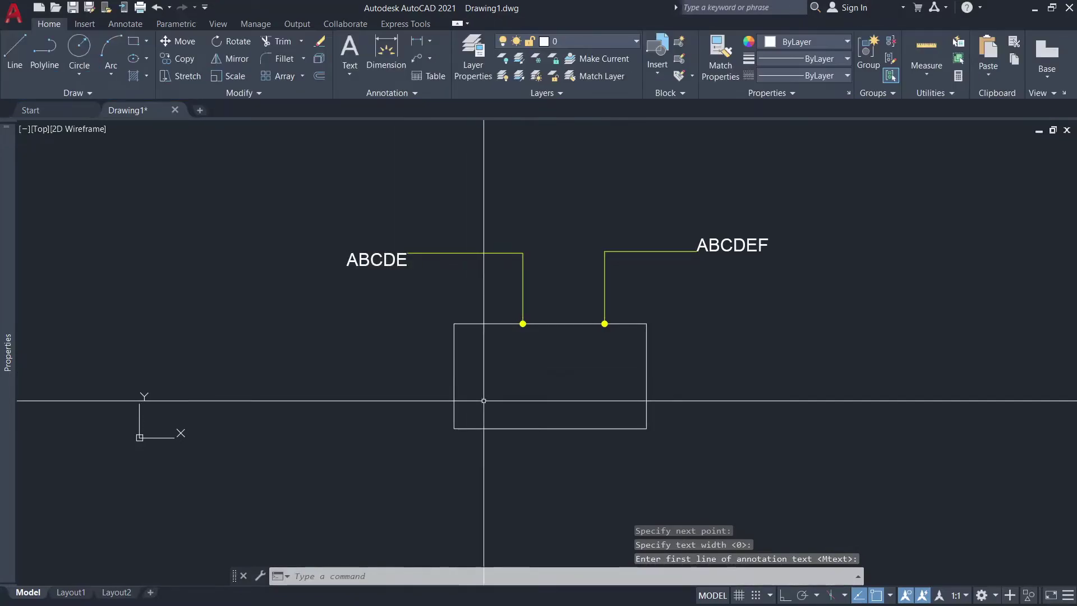
scroll(483, 247, "up", 2)
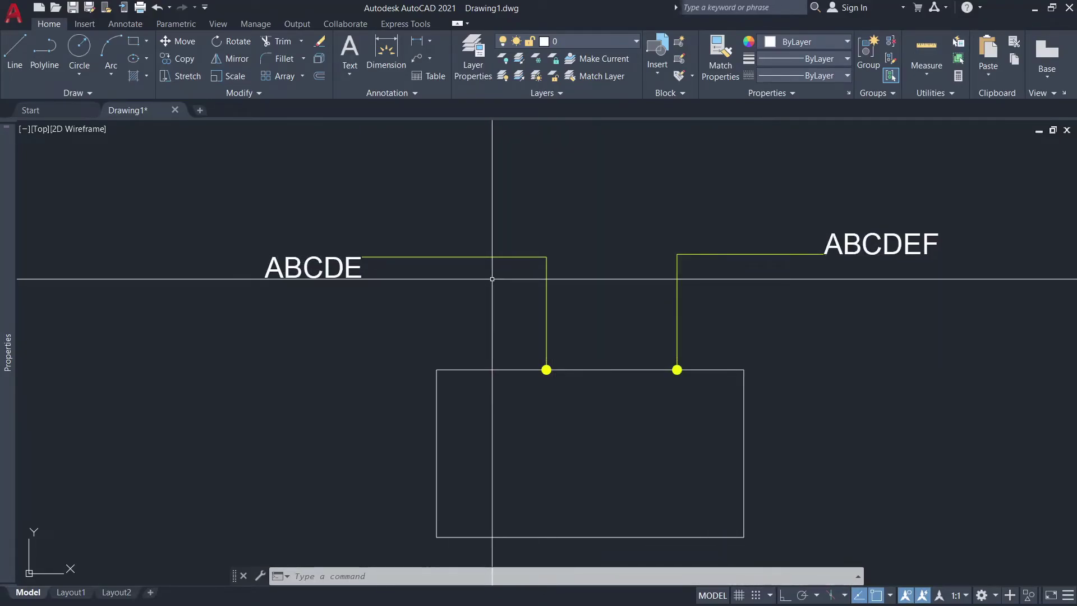
scroll(303, 241, "down", 2)
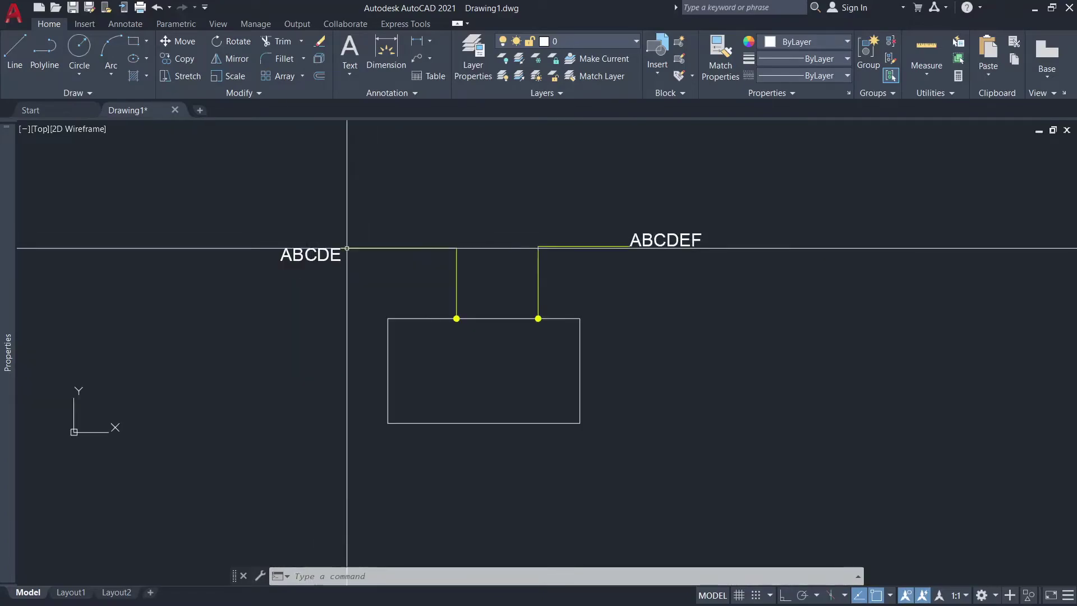
scroll(455, 308, "down", 2)
scroll(542, 340, "up", 2)
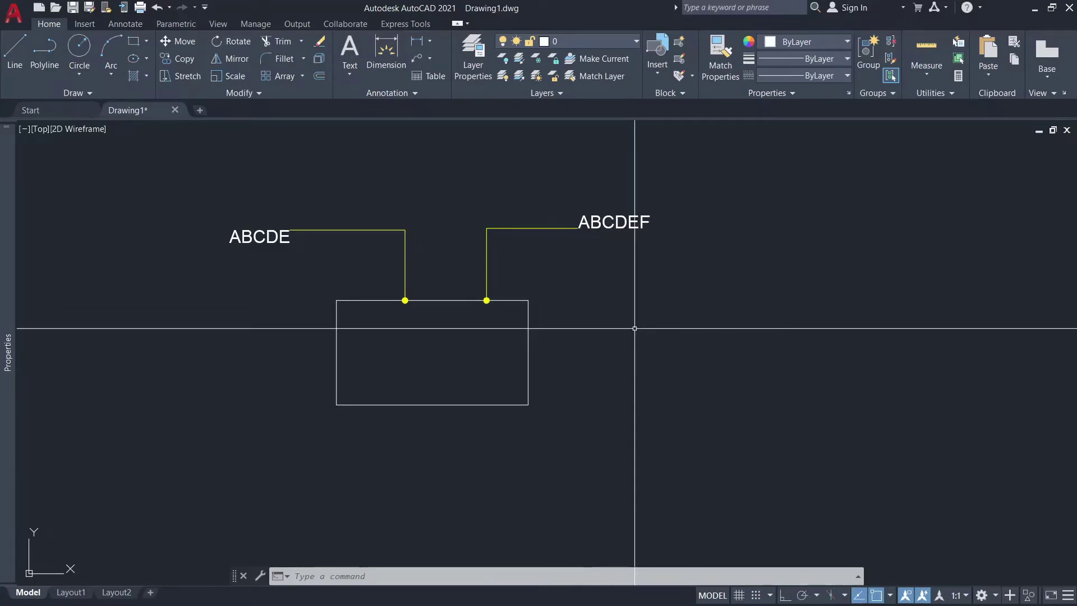
- Turn on Underline bottom line in the quick leader Attachment settings
type("le")
key("Return")
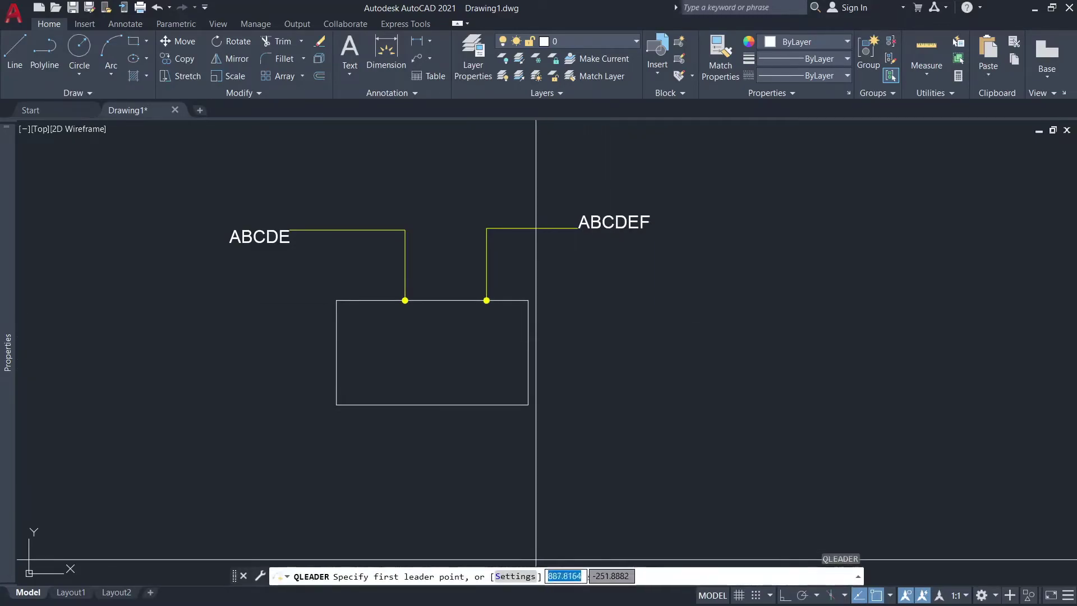
type("s")
key("Return")
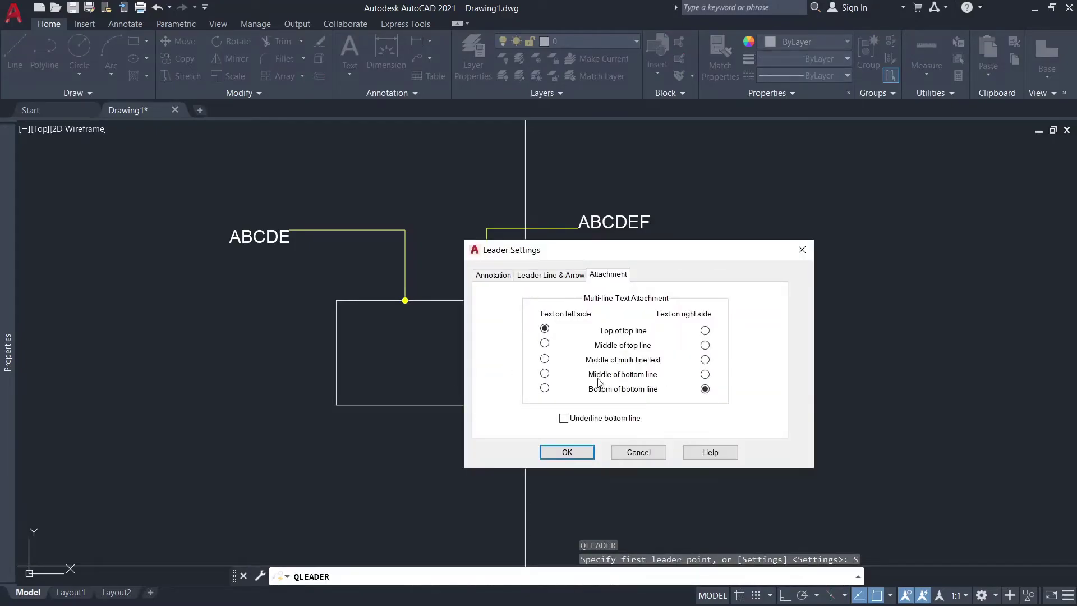
left_click(569, 421)
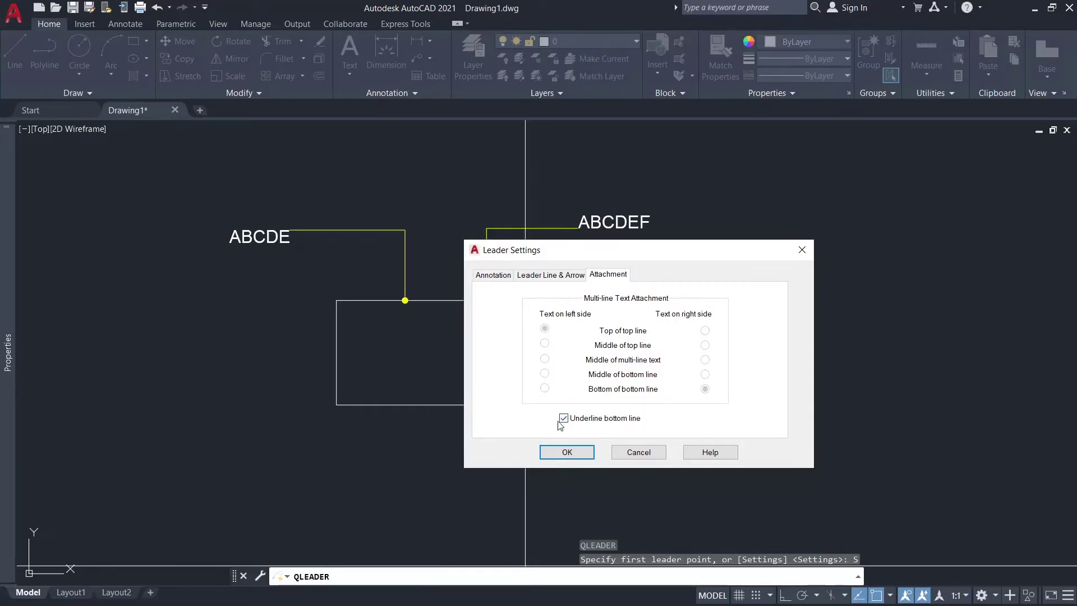
left_click(560, 449)
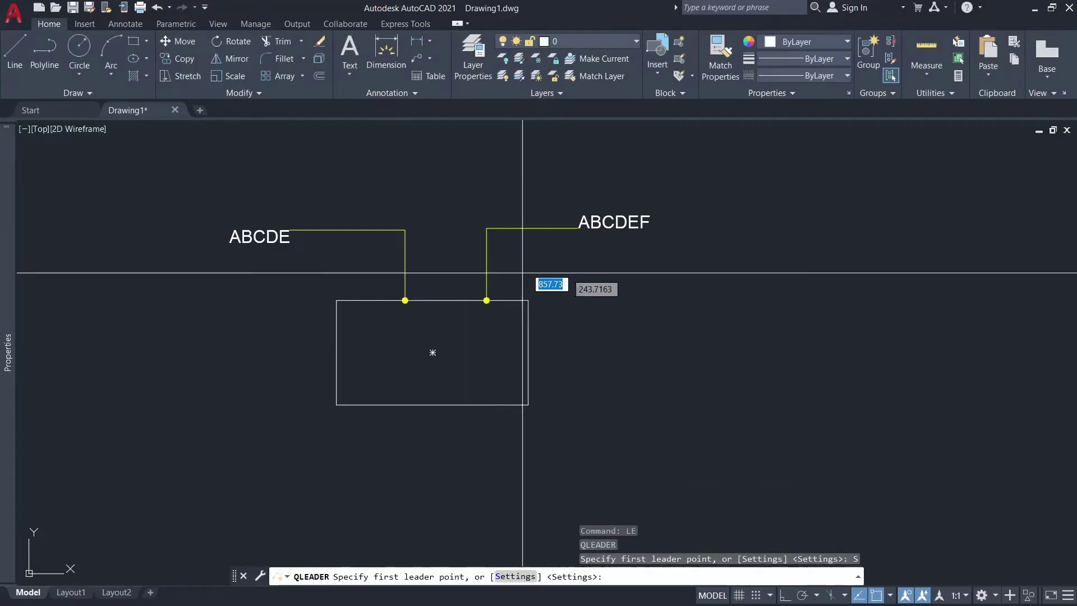
middle_click_drag(493, 406, 505, 354)
- Drop a leader from the bottom-edge midpoint with its tail running right, labelled underlined ABCDEF
left_click(465, 353)
left_click(466, 418)
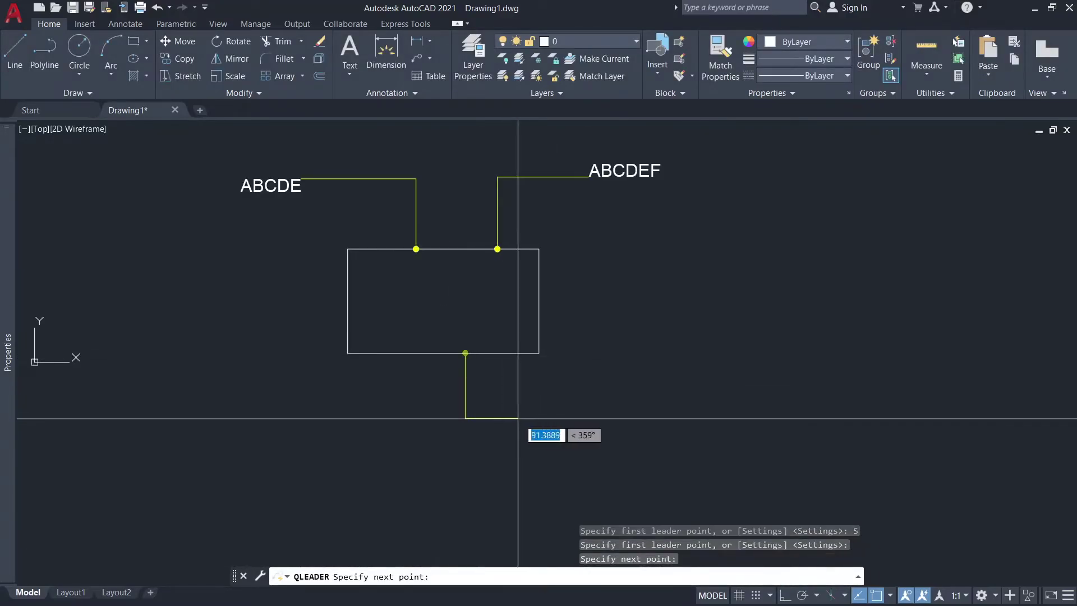
left_click(578, 428)
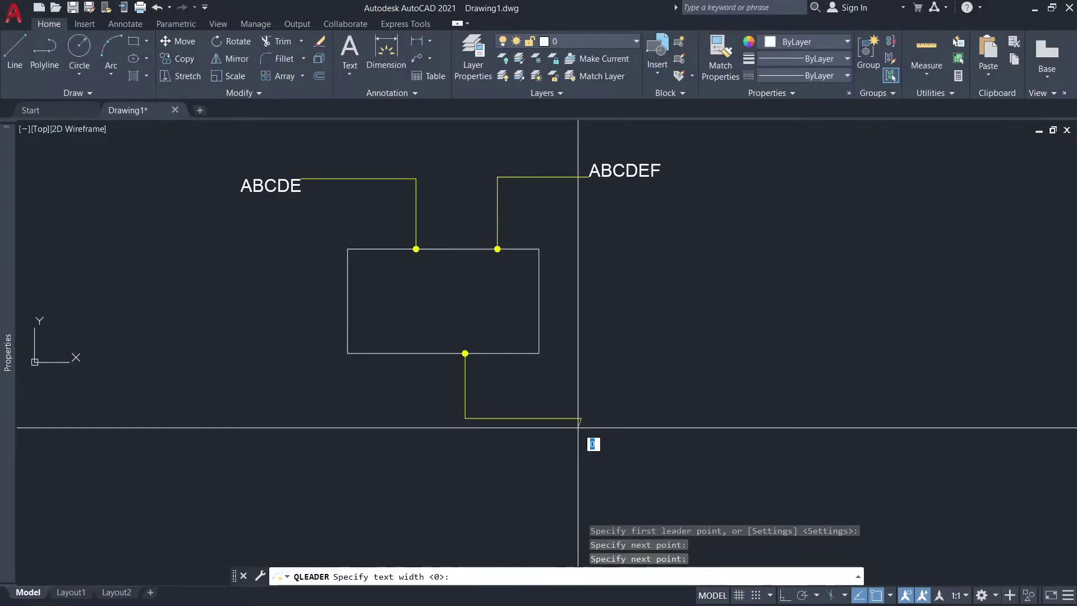
key("Return")
key("Return")
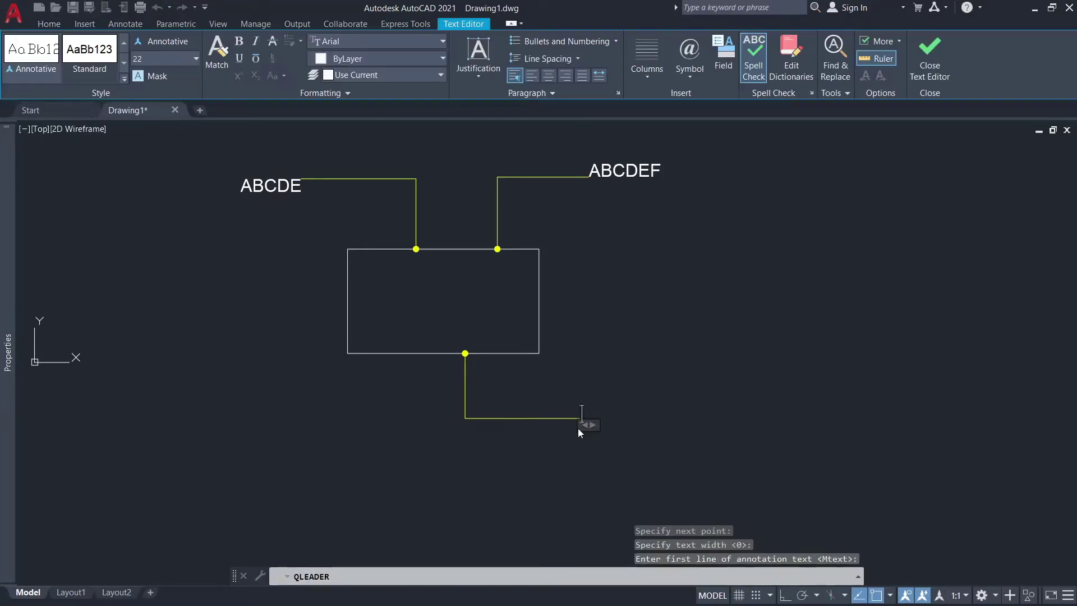
type("ABCD")
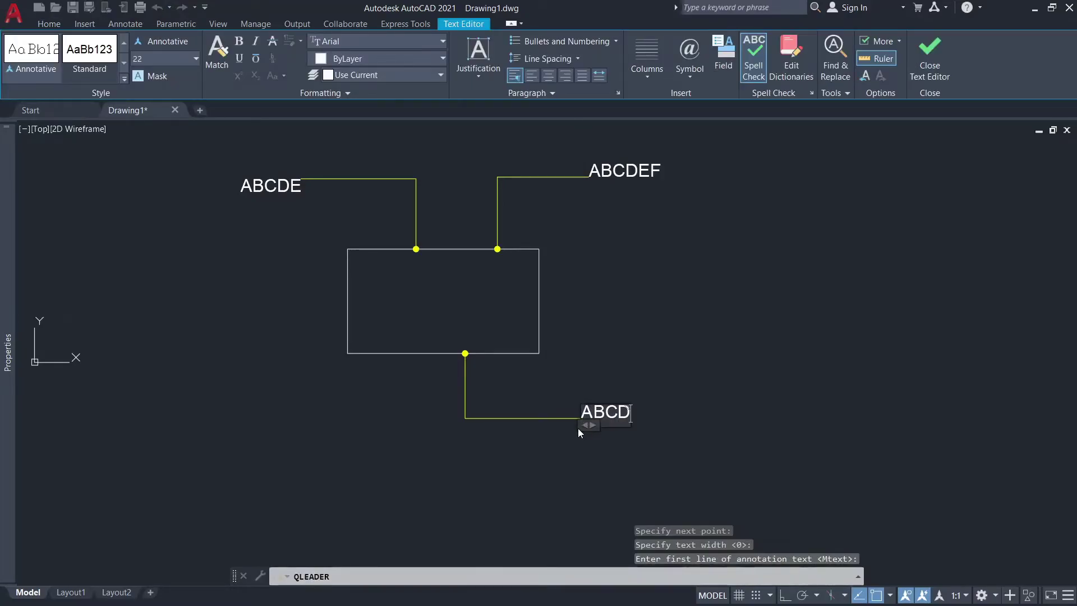
type("EF")
left_click(563, 463)
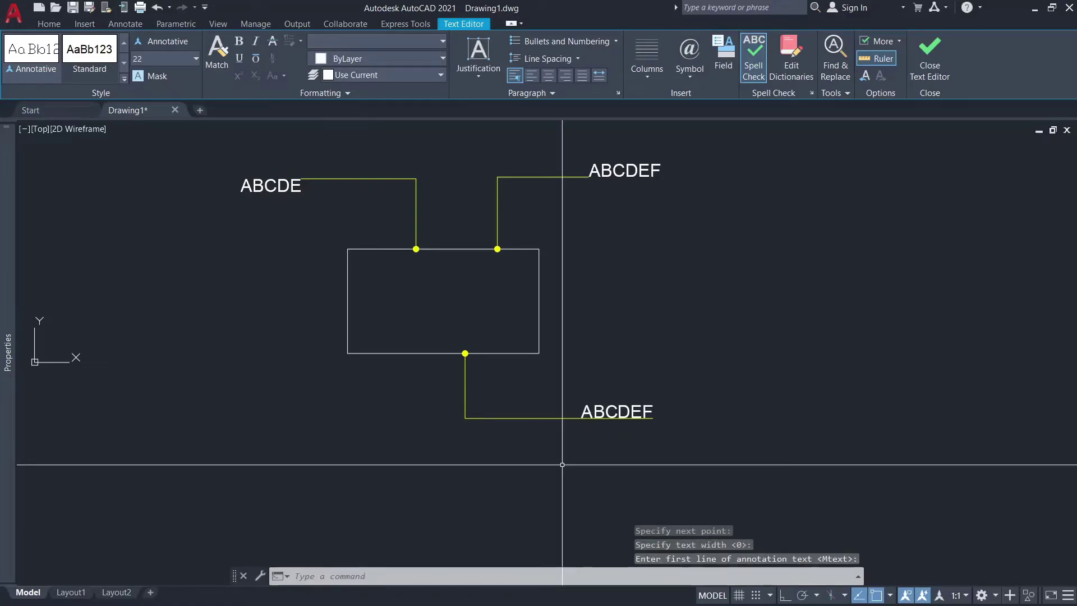
scroll(664, 438, "up", 2)
scroll(598, 393, "down", 2)
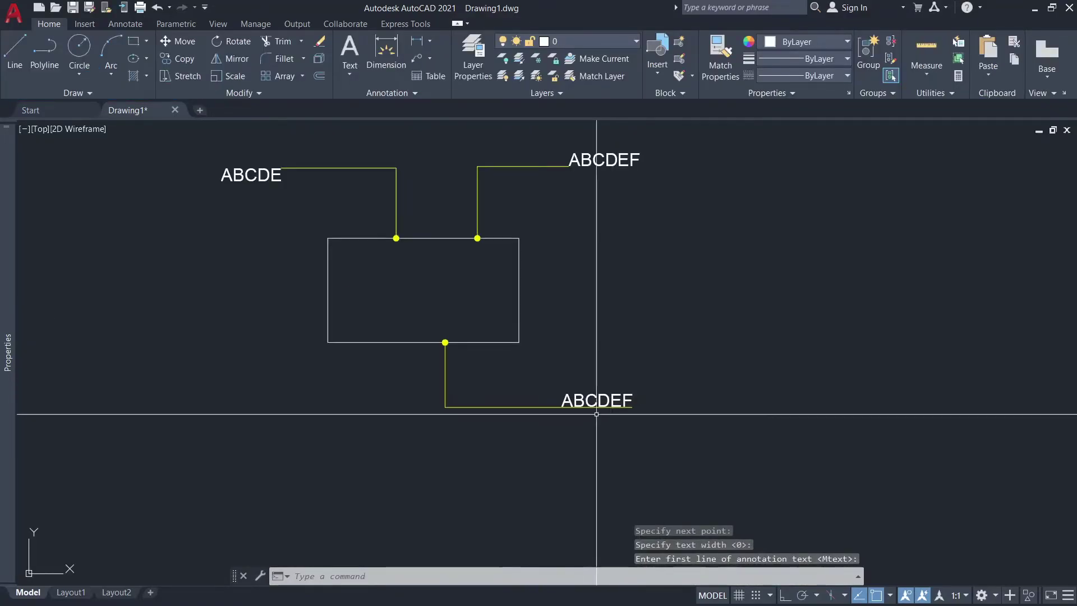
scroll(563, 382, "up", 4)
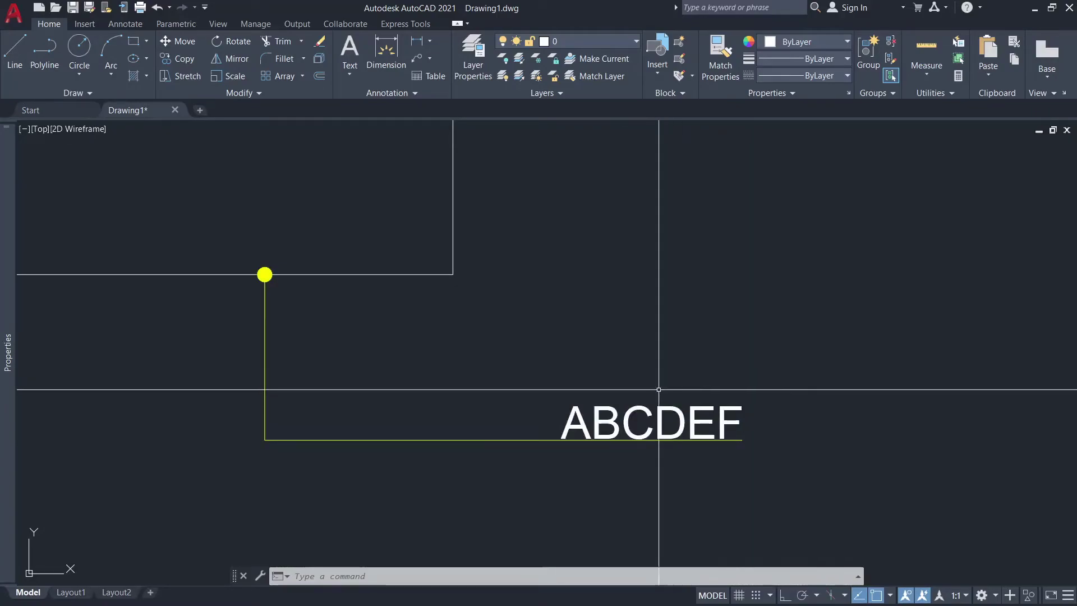
scroll(673, 432, "down", 4)
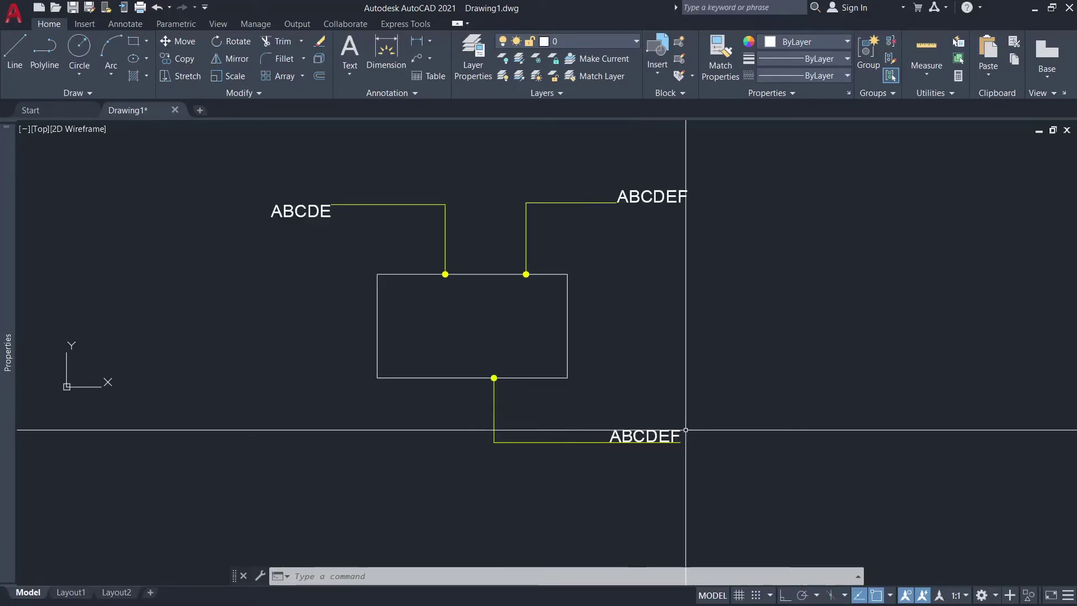
scroll(508, 379, "down", 2)
scroll(539, 345, "up", 2)
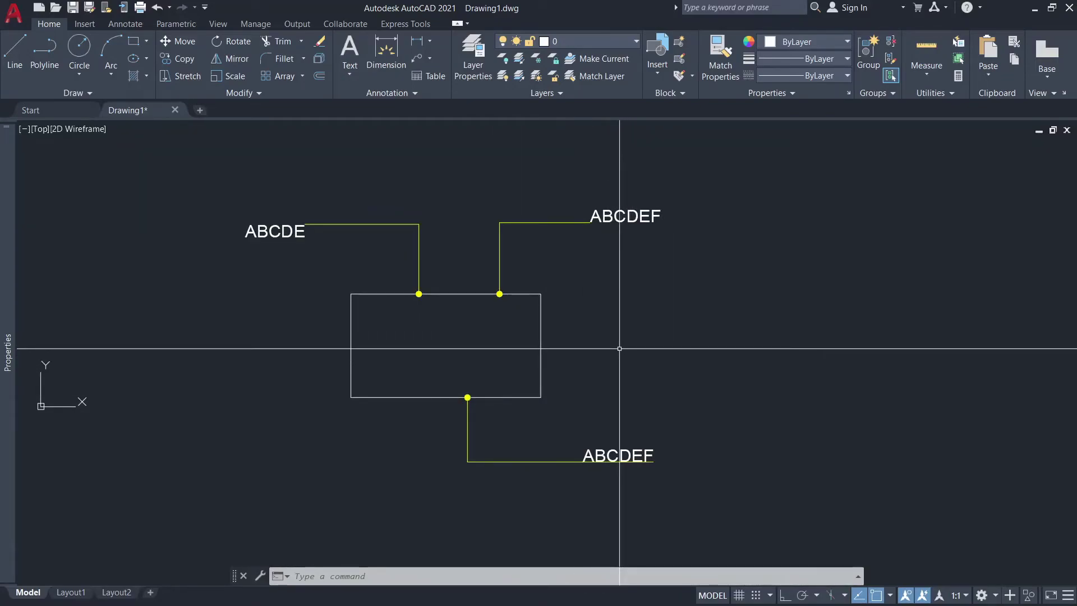
- Reopen the quick leader settings and accept them unchanged
type("le")
key("Return")
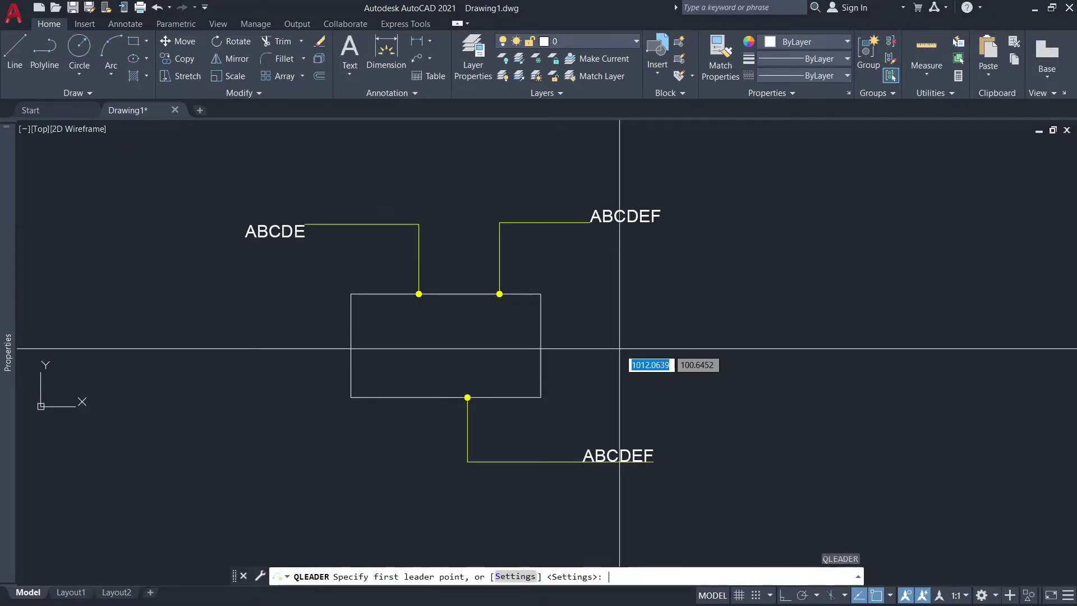
type("s")
key("Return")
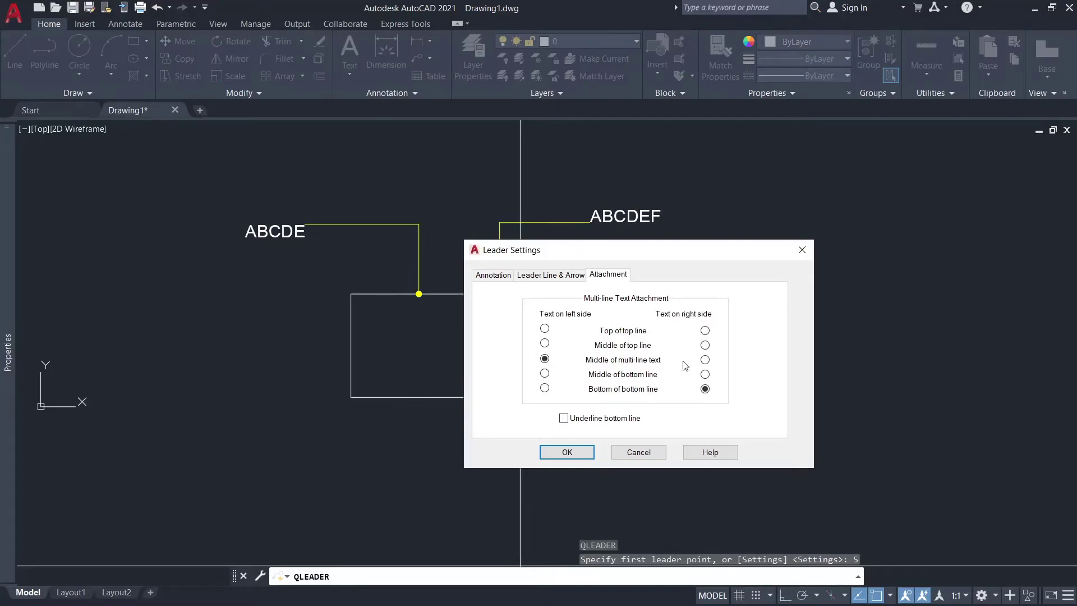
left_click(574, 459)
- Draw a leader from the right-edge midpoint out to the right, labelled ABCDEF
left_click(542, 346)
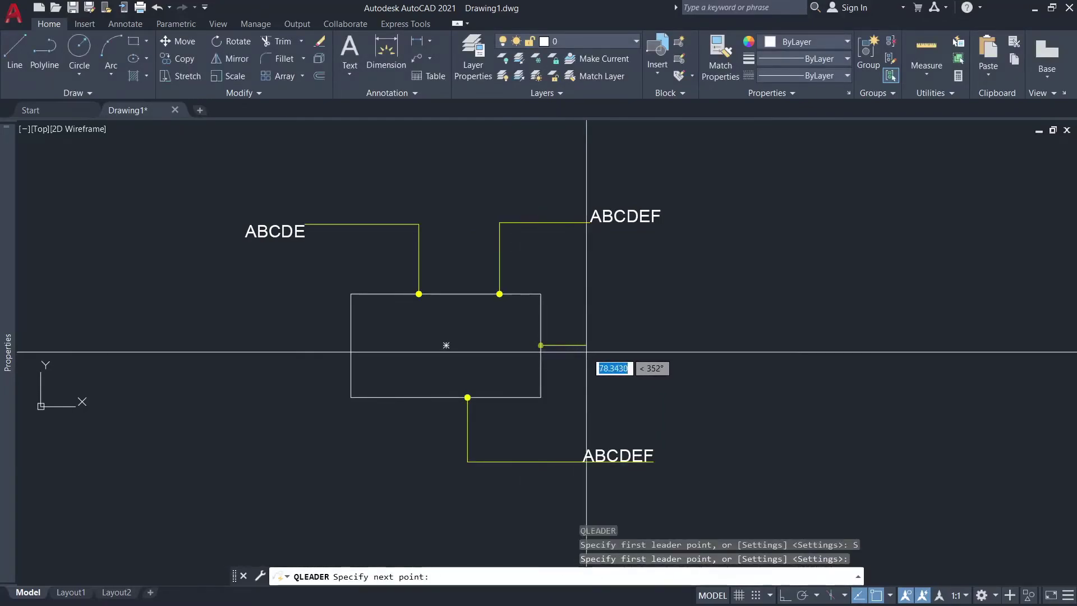
left_click(632, 358)
key("Return")
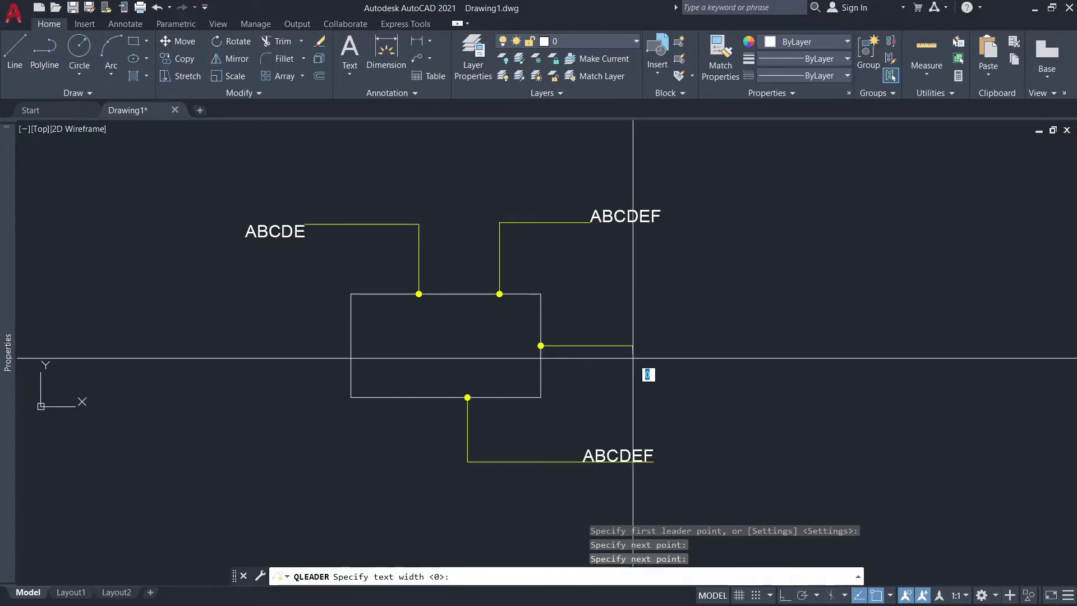
key("Return")
key("Return")
type("AB")
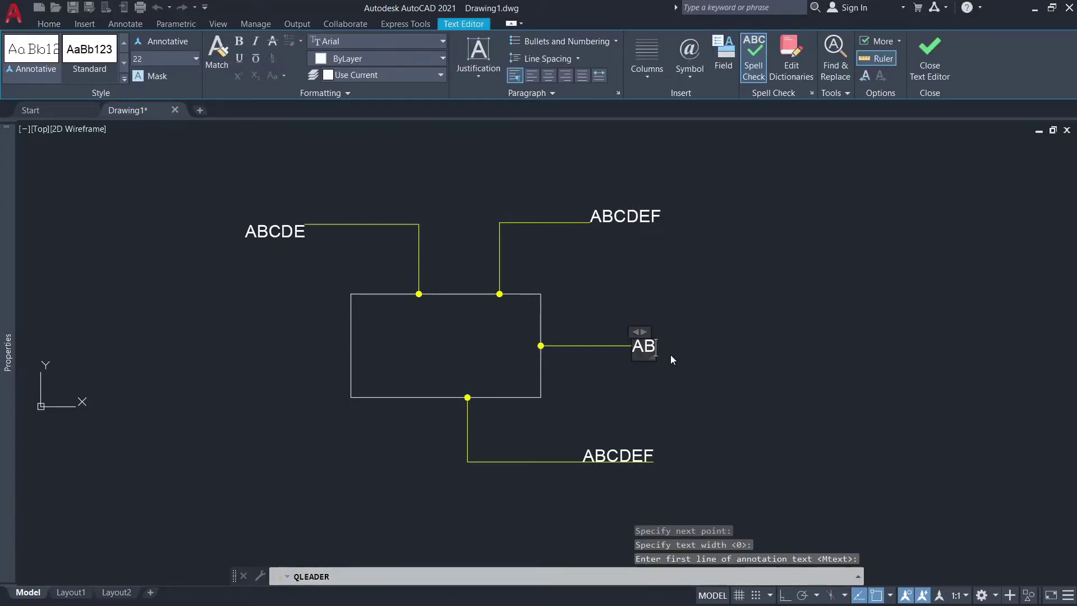
type("CDEF")
left_click(742, 400)
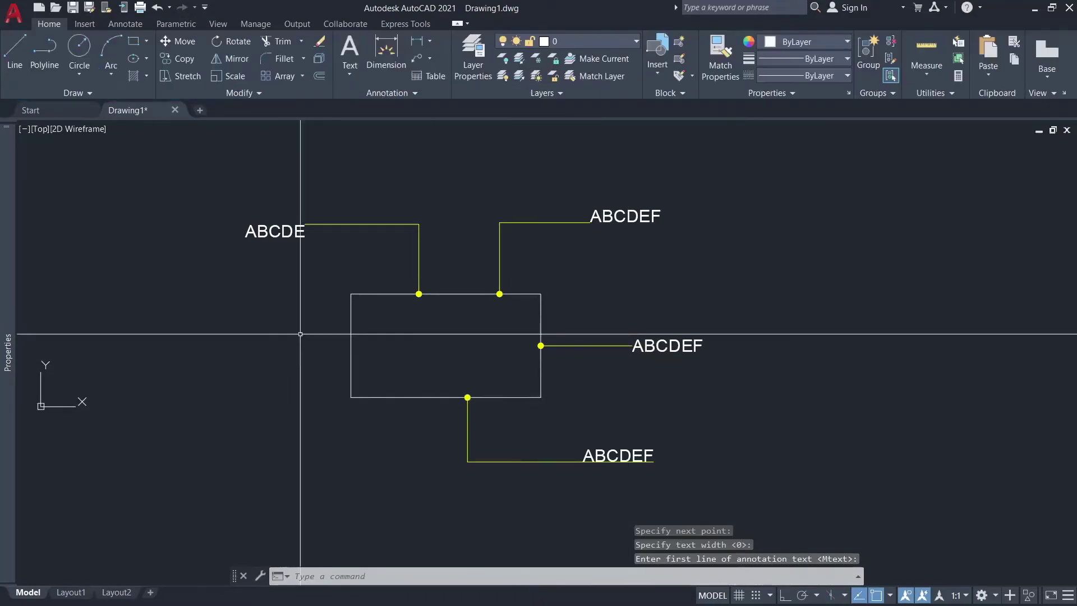
scroll(458, 342, "up", 2)
scroll(457, 340, "up", 2)
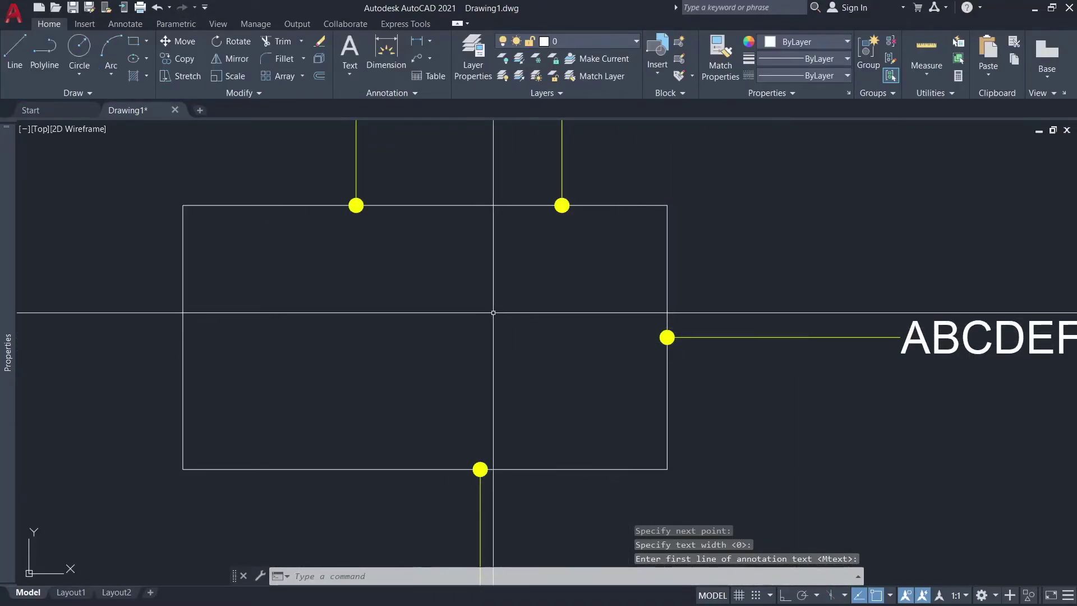
- Draw a leader from the left edge out to the left, labelled ABCDEF
scroll(493, 311, "down", 6)
scroll(392, 303, "up", 4)
type("L")
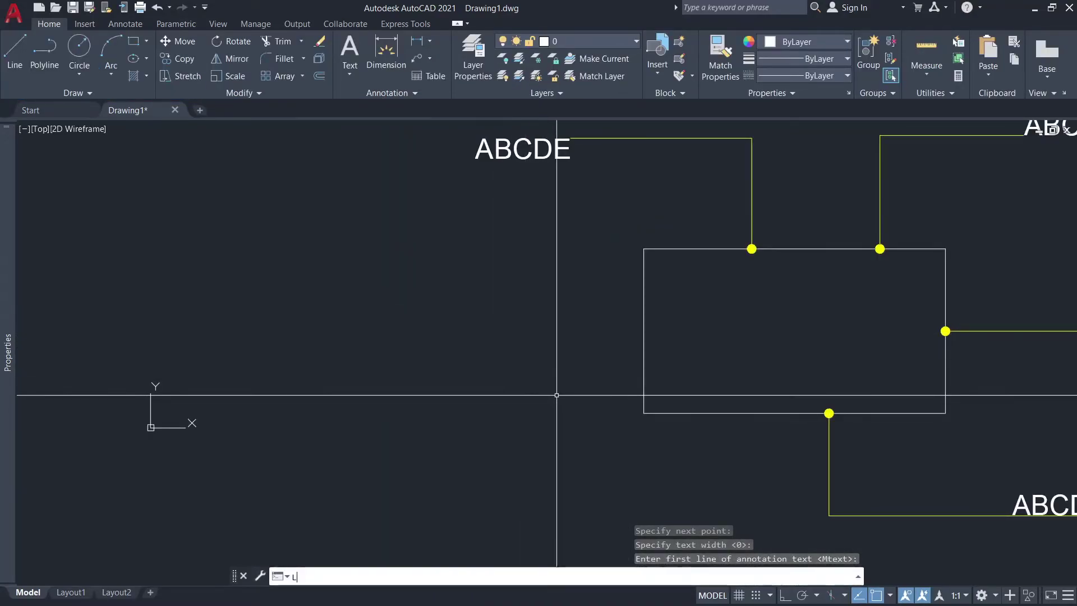
type("E")
key("Return")
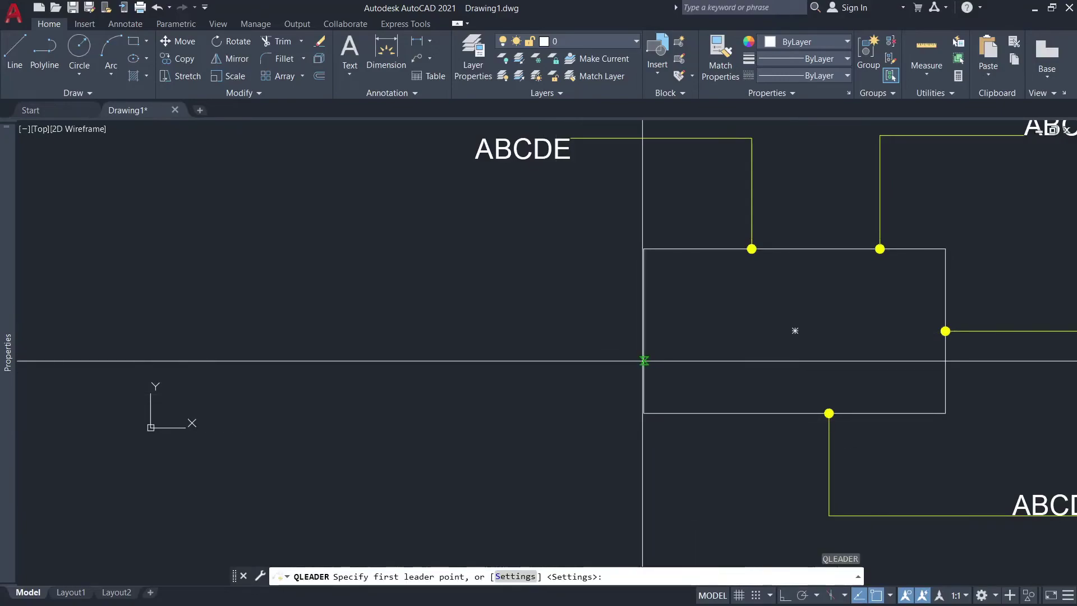
left_click(643, 361)
left_click(500, 368)
key("Return")
key("Return")
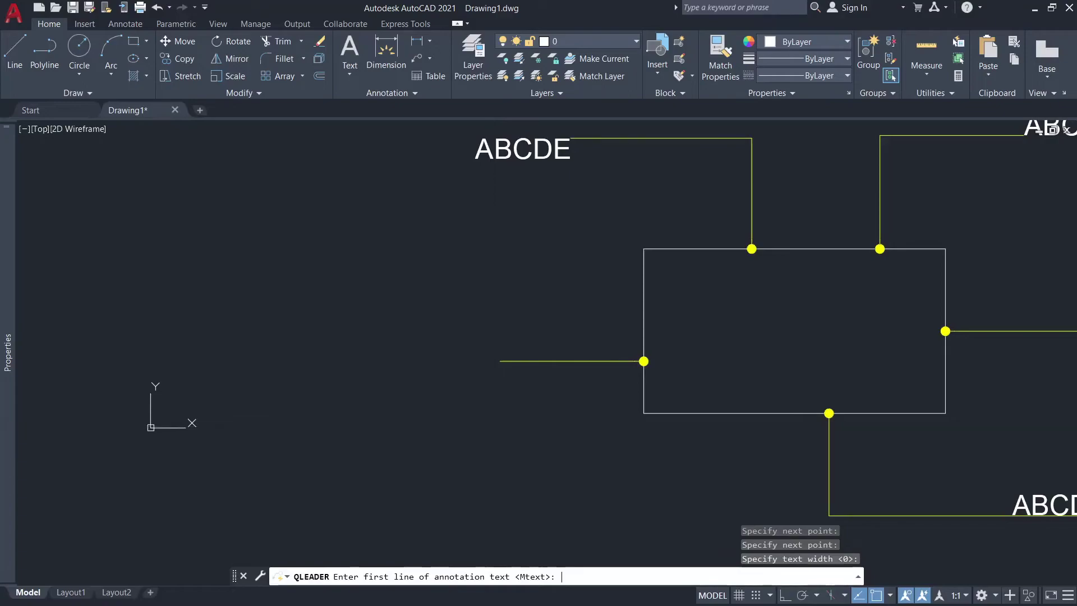
key("Return")
type("ABCD")
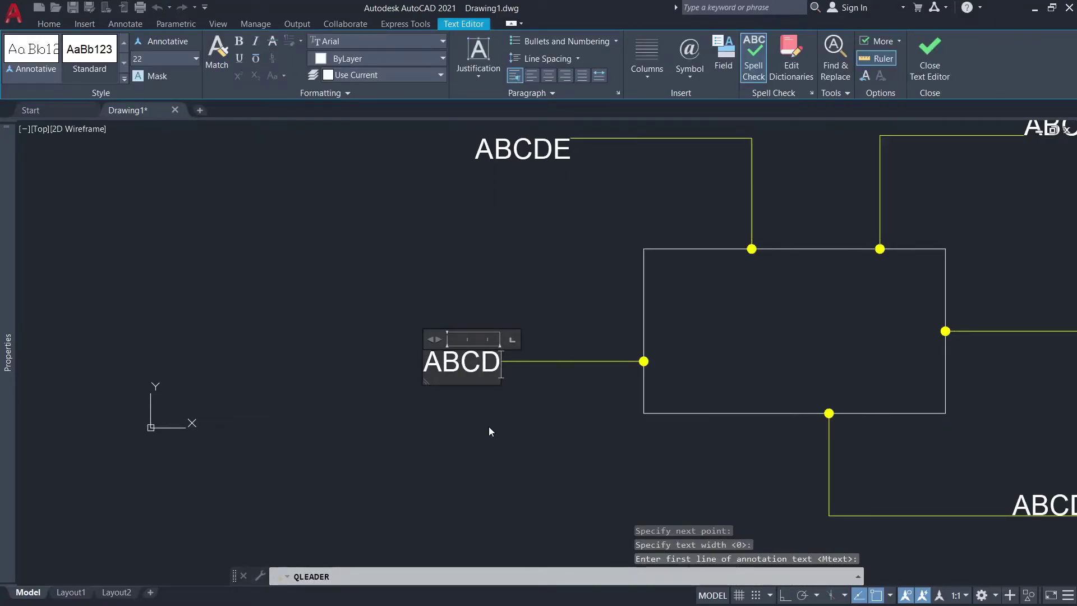
type("EF")
left_click(369, 423)
- Zoom in and out to check the leaders on every side of the rectangle
scroll(342, 396, "down", 2)
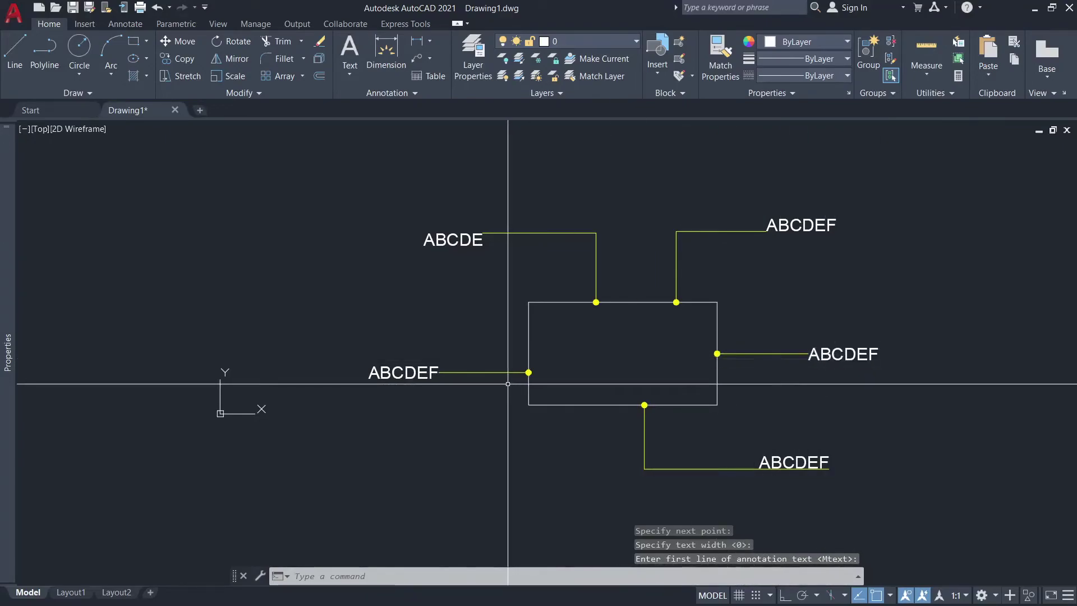
scroll(805, 385, "up", 2)
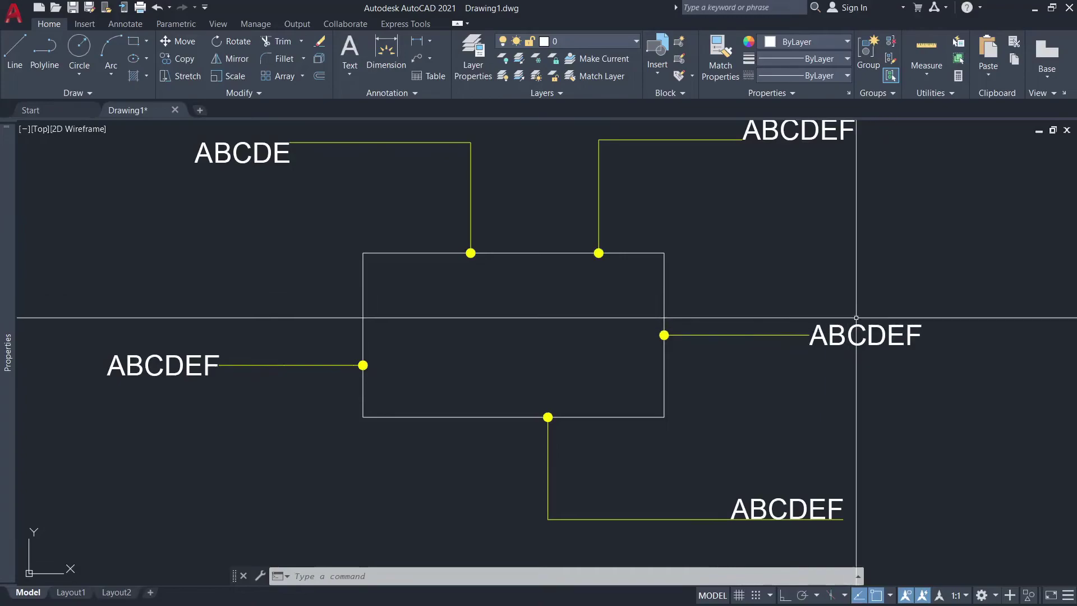
scroll(777, 180, "up", 1)
scroll(692, 323, "up", 1)
scroll(692, 324, "down", 1)
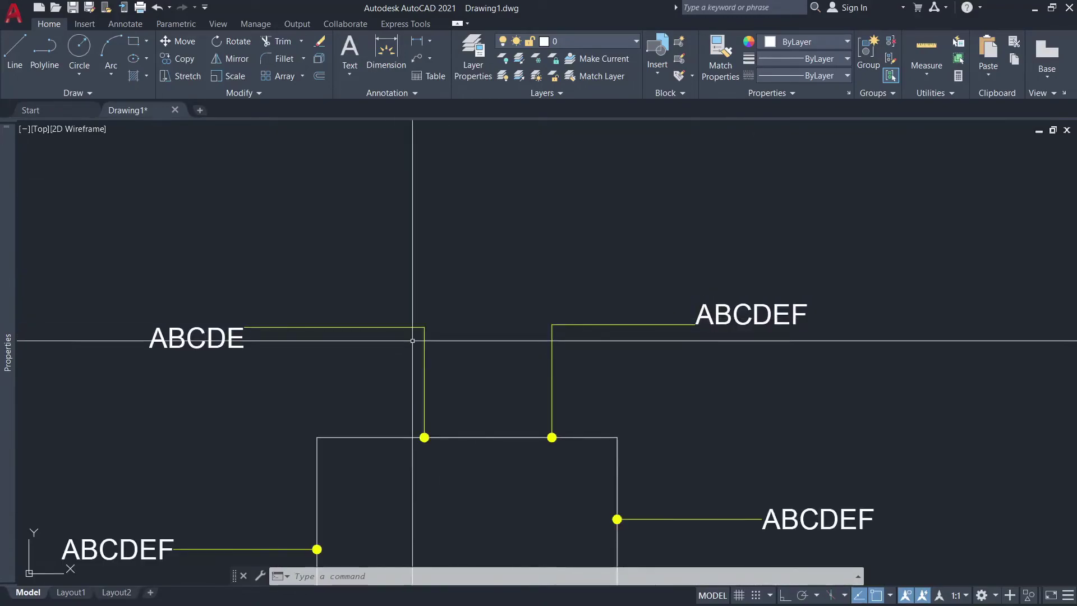
scroll(418, 258, "down", 1)
scroll(397, 303, "down", 2)
scroll(449, 382, "up", 1)
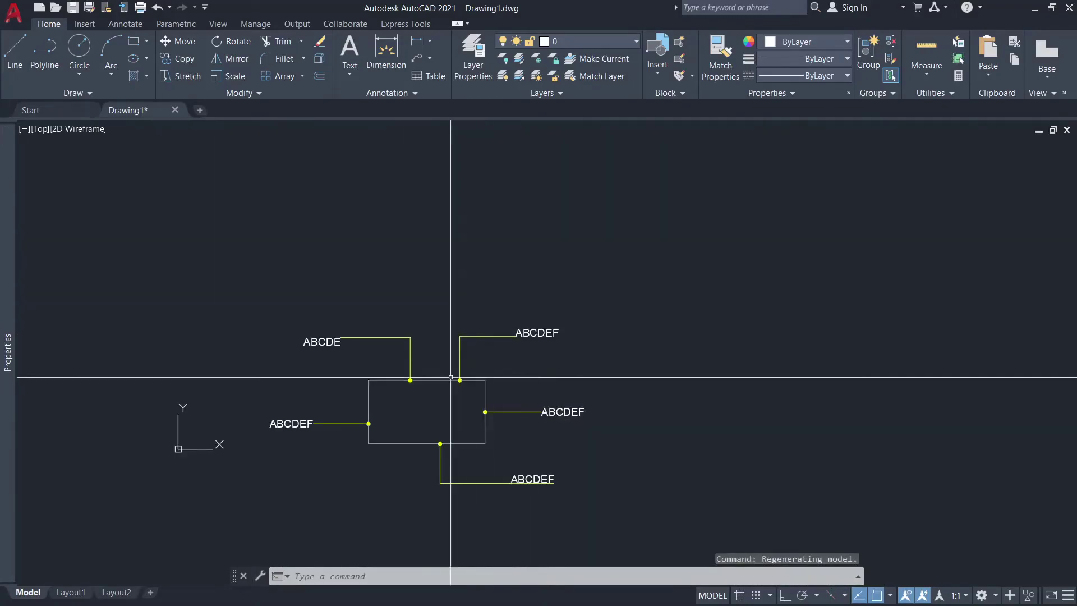
scroll(443, 387, "up", 1)
scroll(635, 320, "down", 1)
scroll(481, 392, "up", 1)
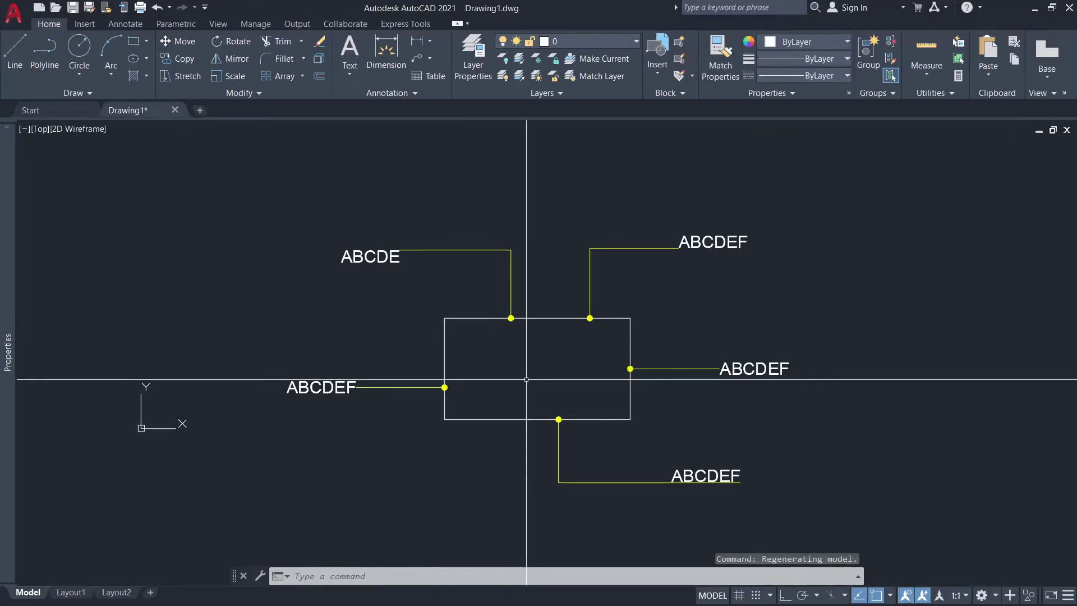
type("le")
key("Return")
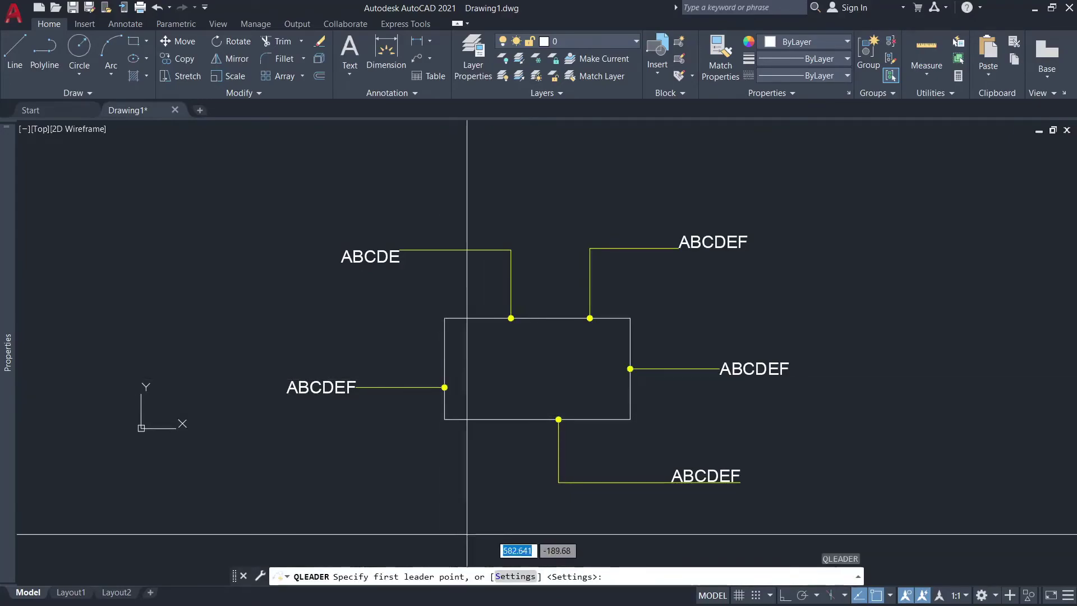
left_click(517, 576)
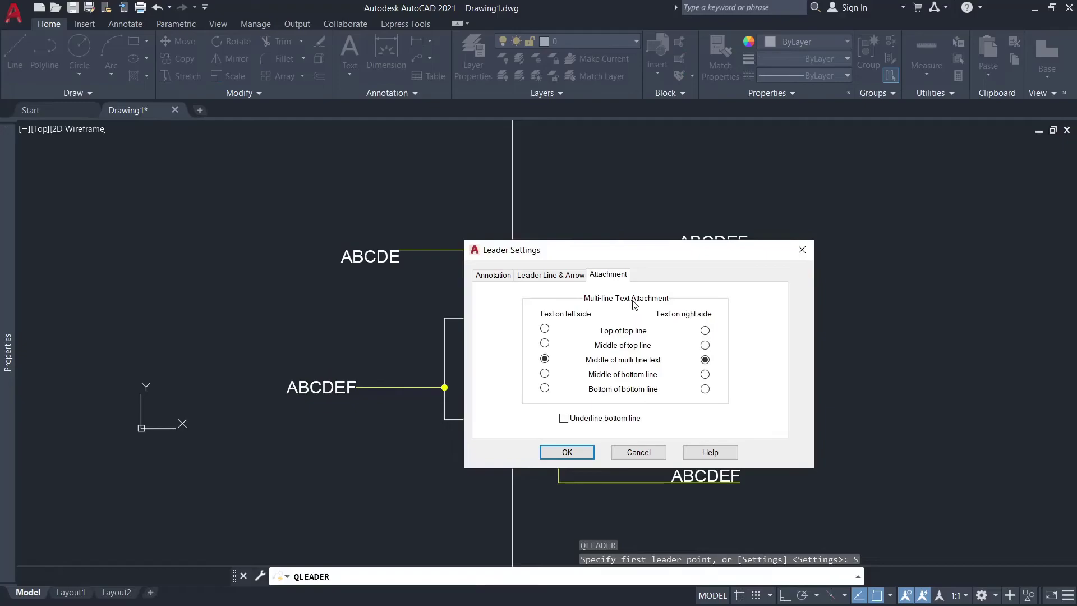
left_click(559, 276)
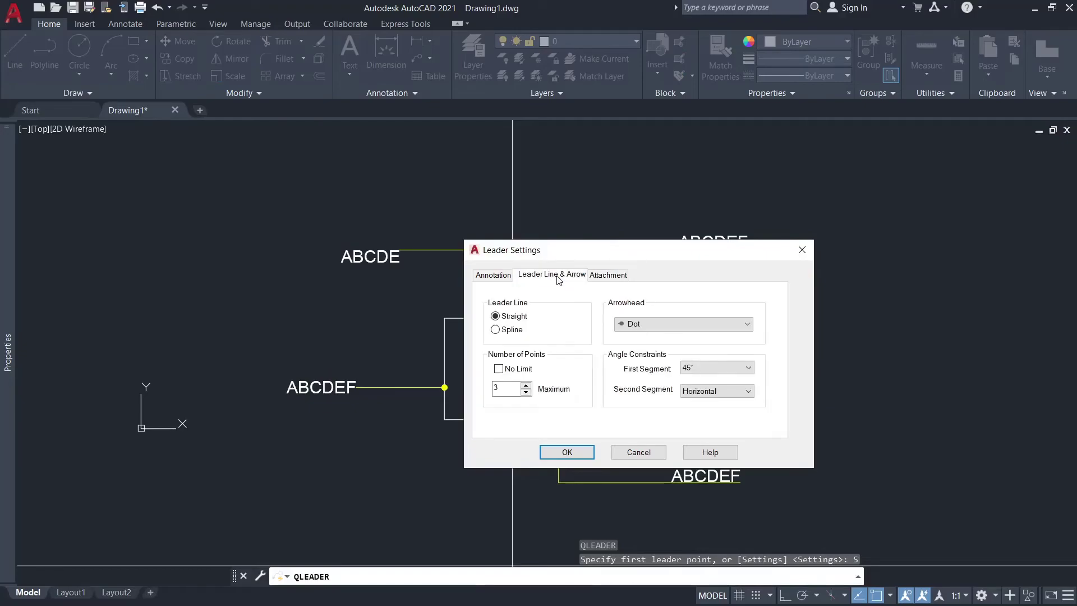
left_click(496, 279)
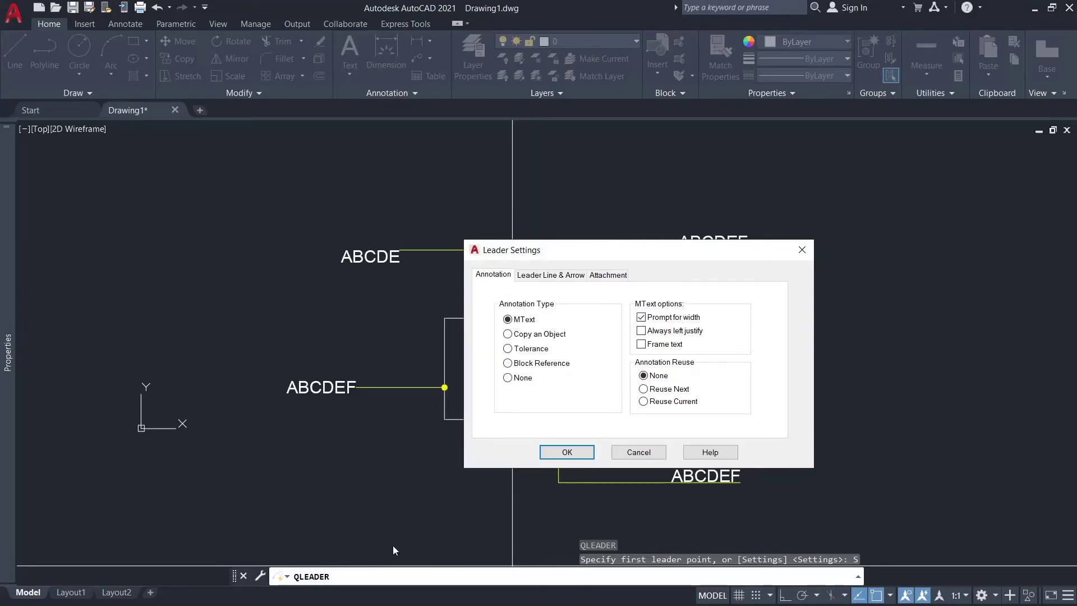
left_click(635, 459)
scroll(494, 432, "down", 2)
scroll(522, 426, "up", 2)
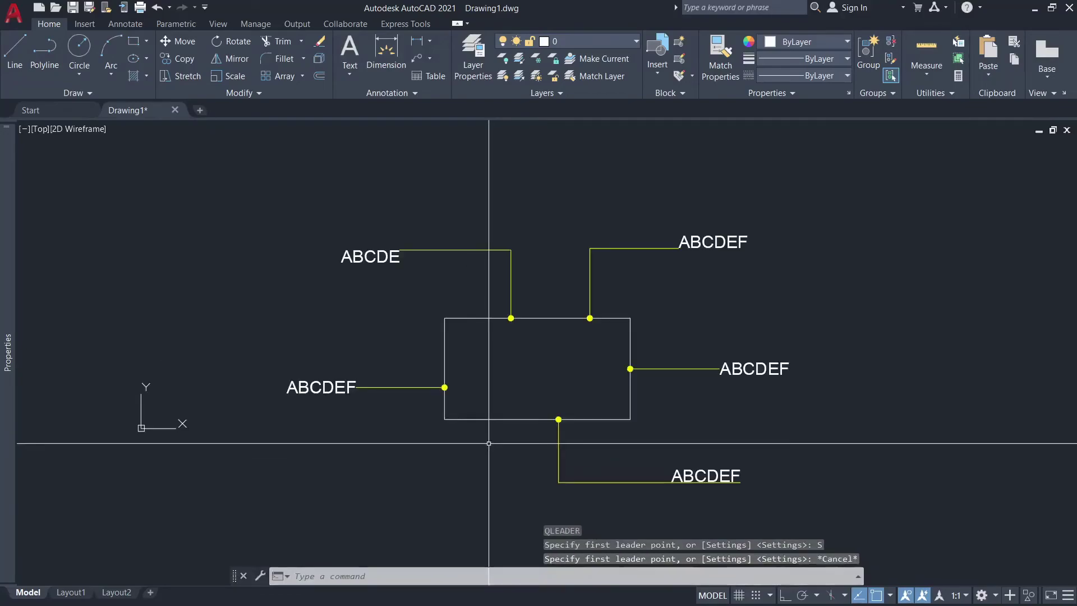
- Try a quick leader from the bottom edge bending down-left, then cancel it unfinished
type("le")
key("Return")
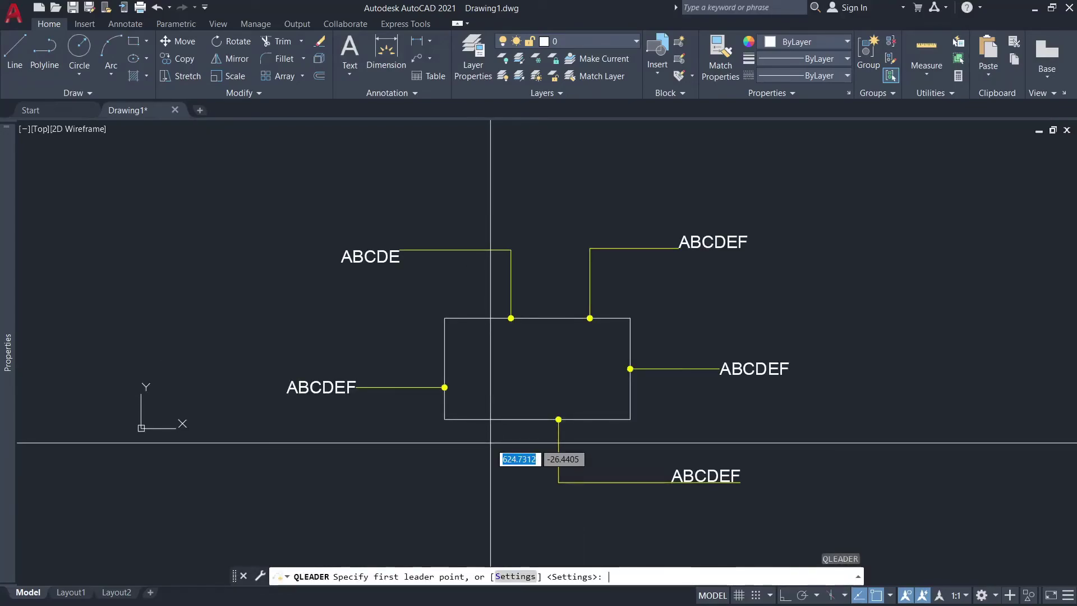
left_click(493, 419)
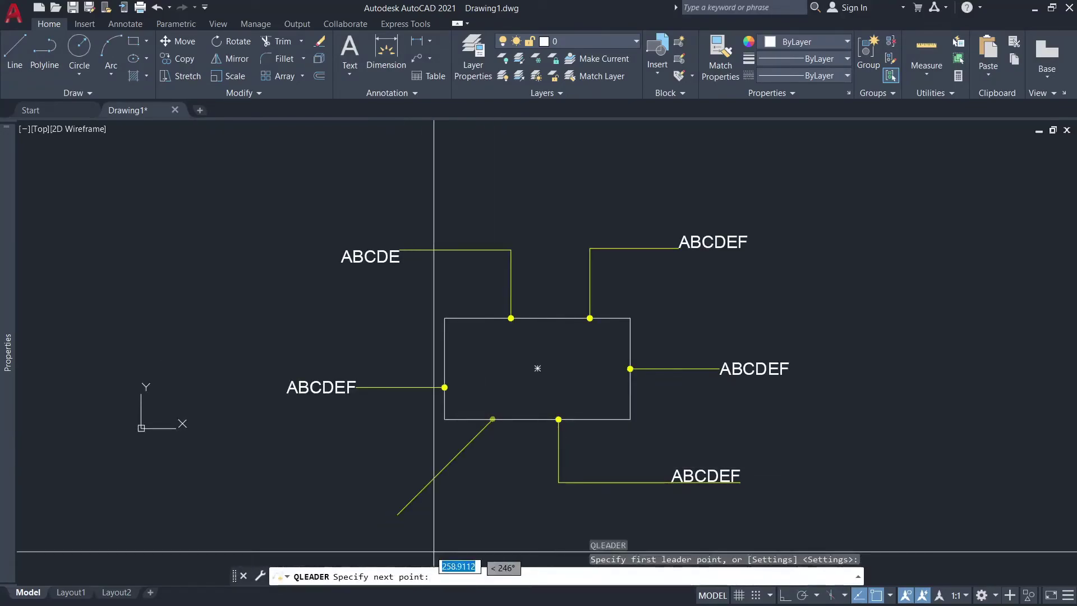
left_click(402, 510)
left_click(298, 510)
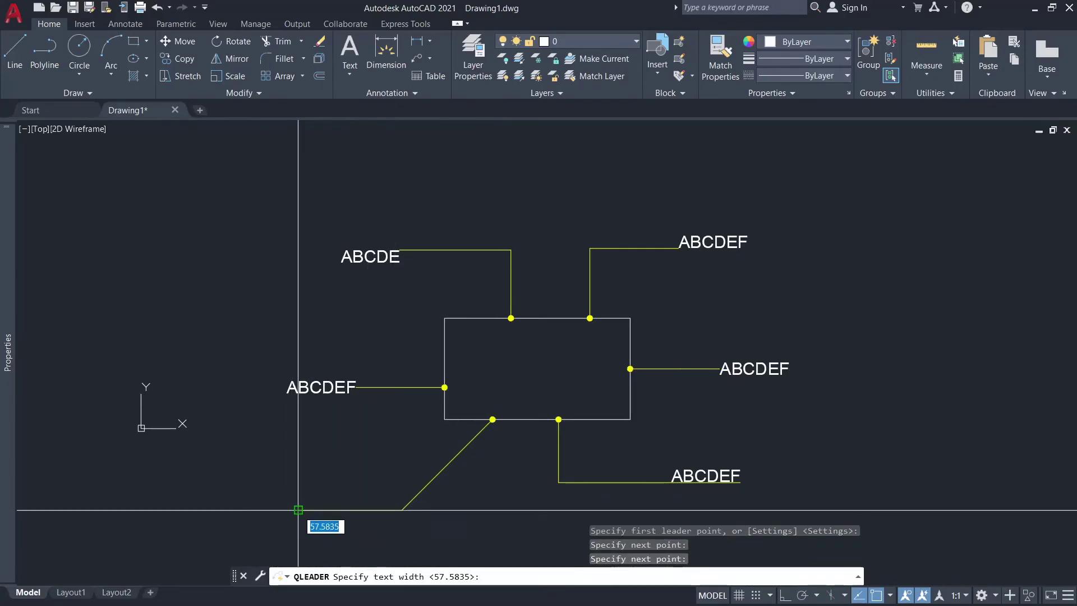
scroll(332, 478, "down", 2)
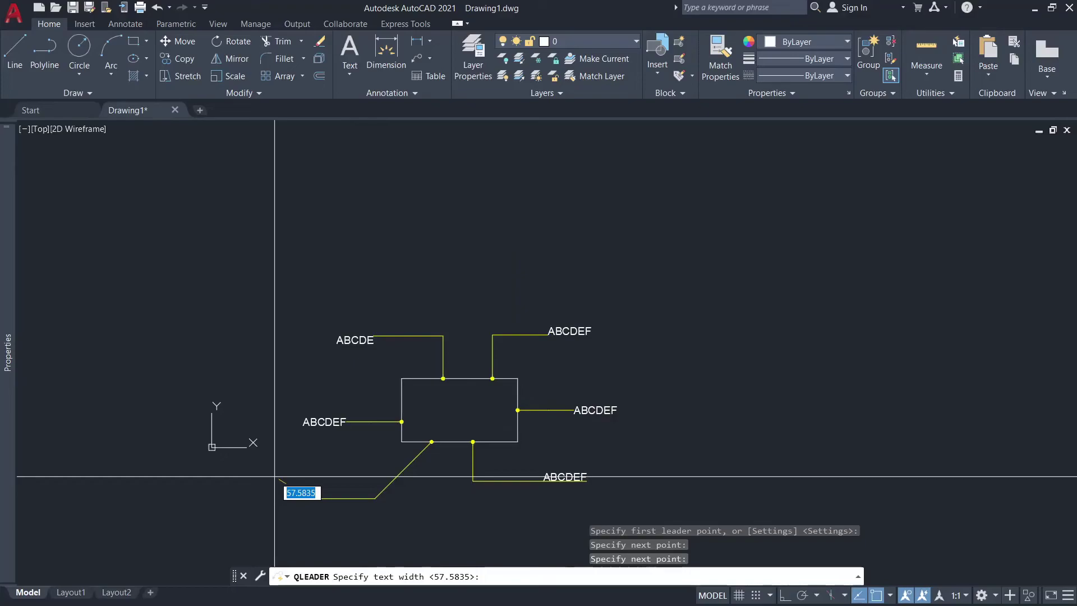
key("Escape")
- Erase the diagonal lower-left leader
left_click(433, 476)
left_click(355, 476)
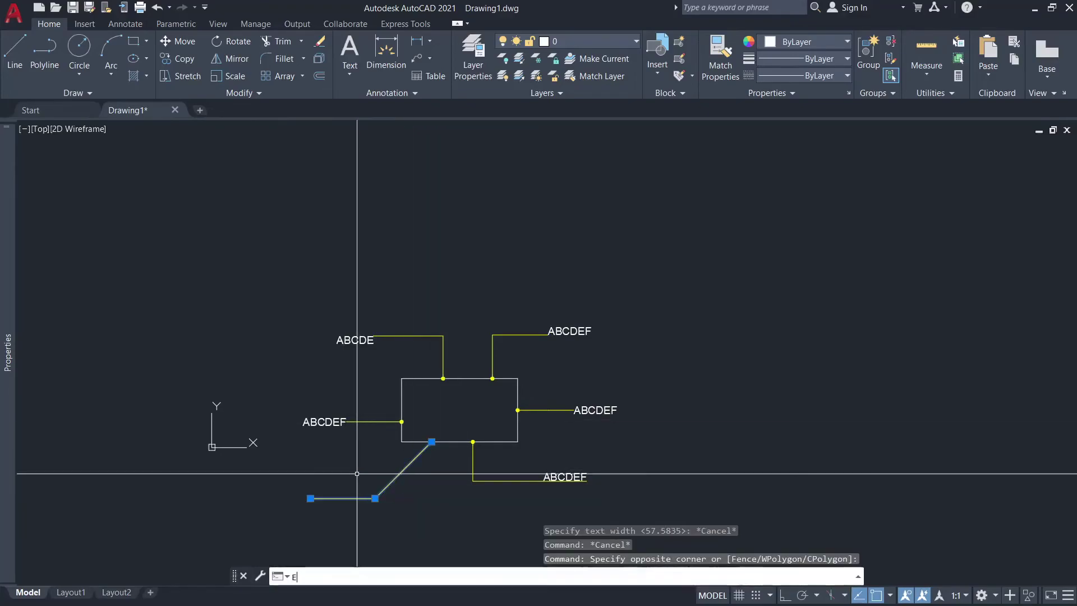
type("e")
key("Return")
scroll(472, 406, "down", 2)
scroll(472, 406, "up", 3)
- Draw a textless leader dropping from the rectangle's bottom edge and turning left
type("le")
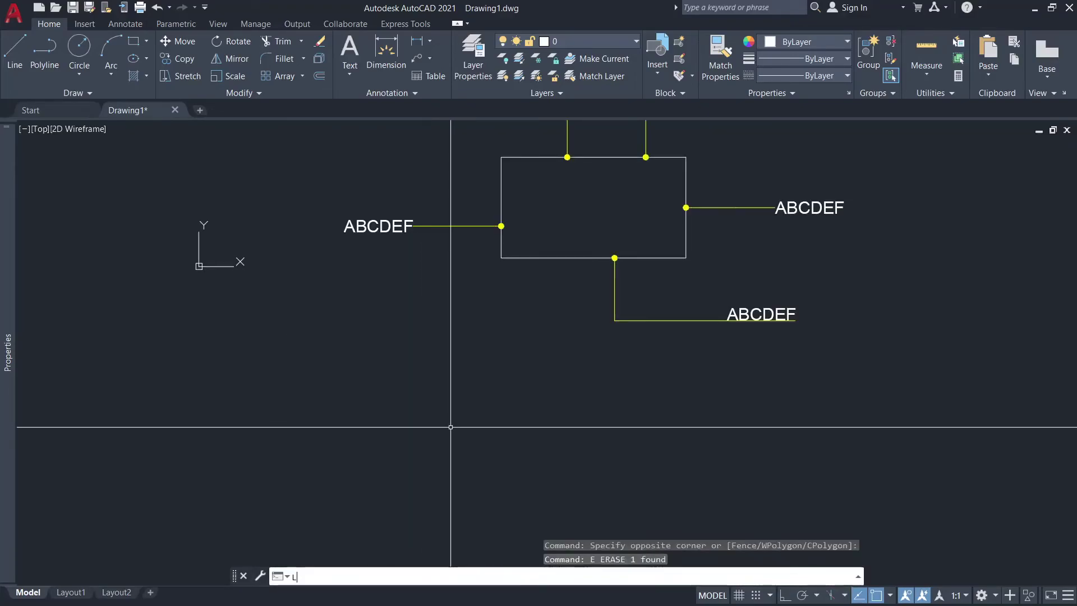
key("Return")
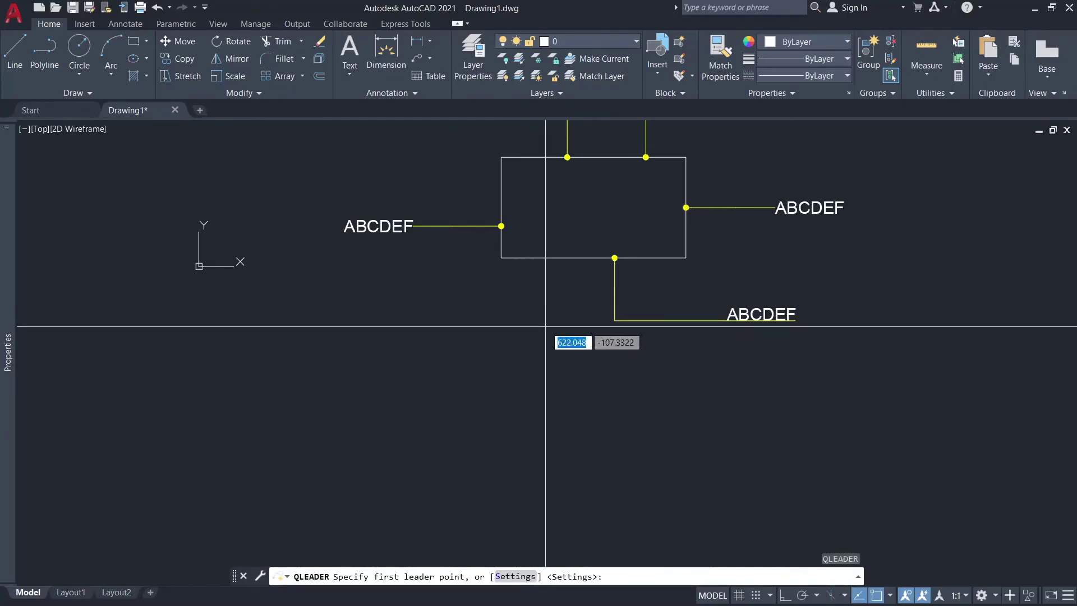
left_click(523, 257)
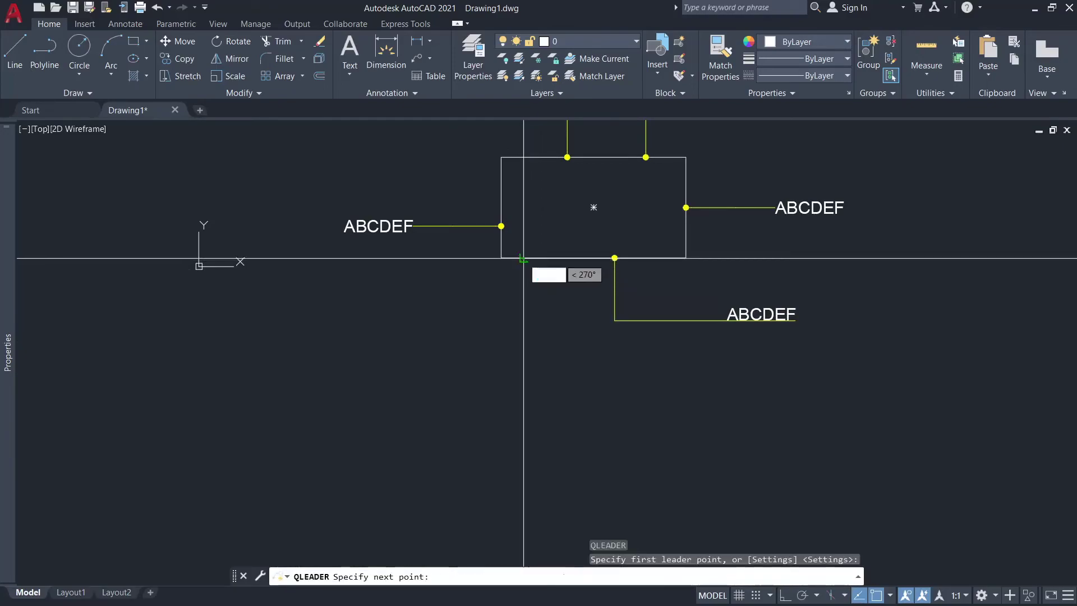
left_click(536, 339)
left_click(441, 339)
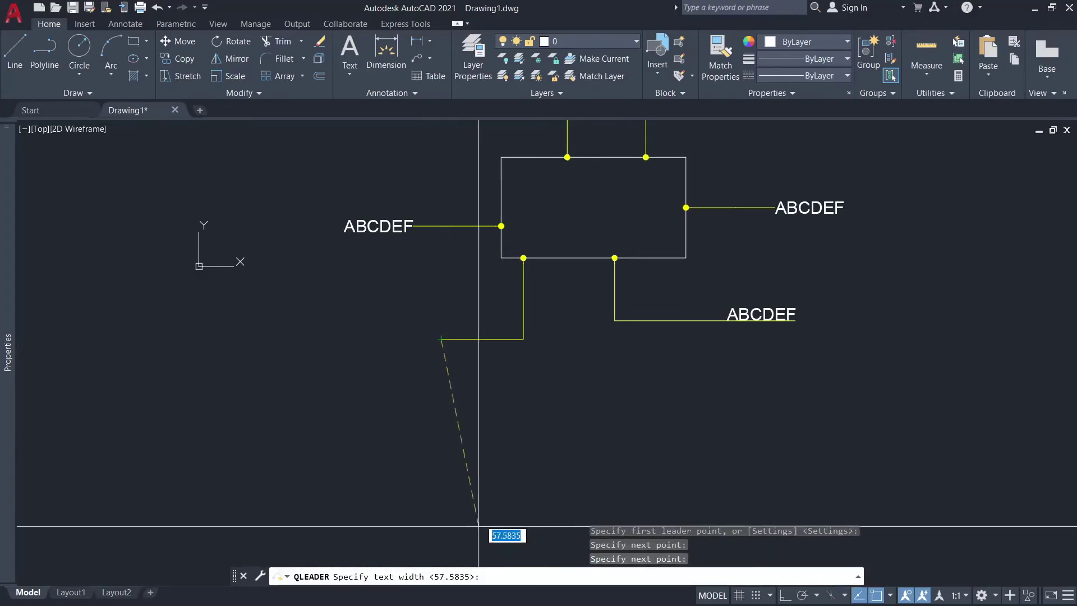
key("Escape")
key("Escape")
key("Escape")
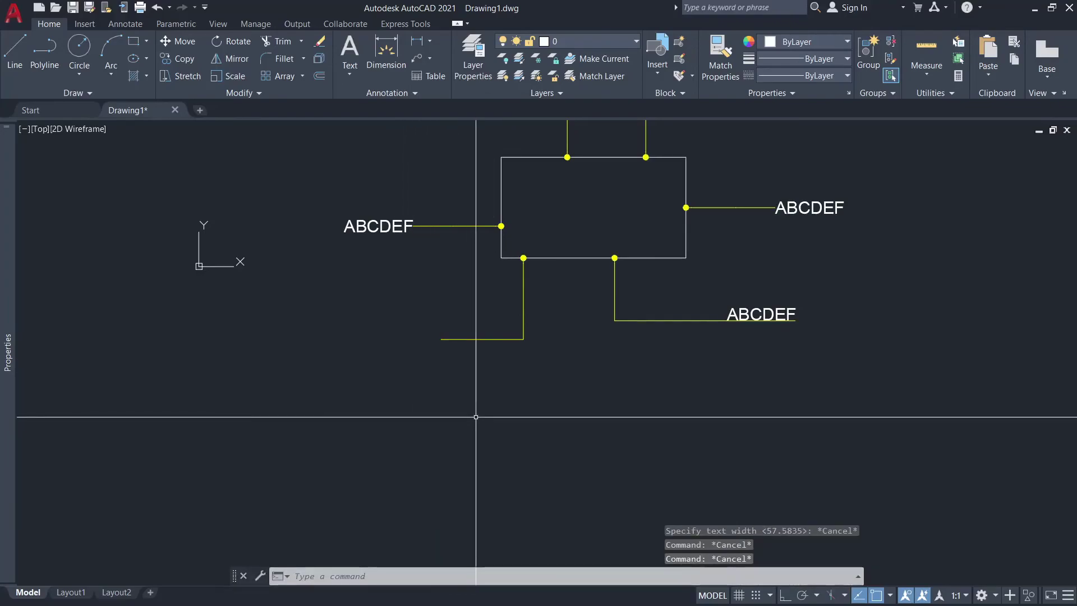
type("LE")
key("Return")
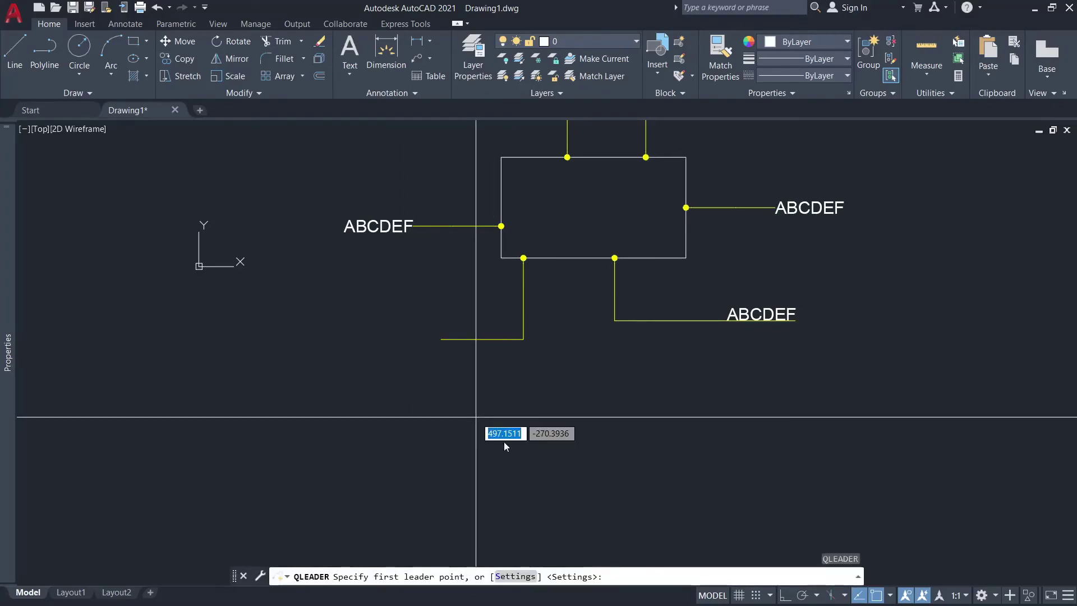
- Turn off Prompt for width in the leader settings' Annotation options
type("S")
key("Return")
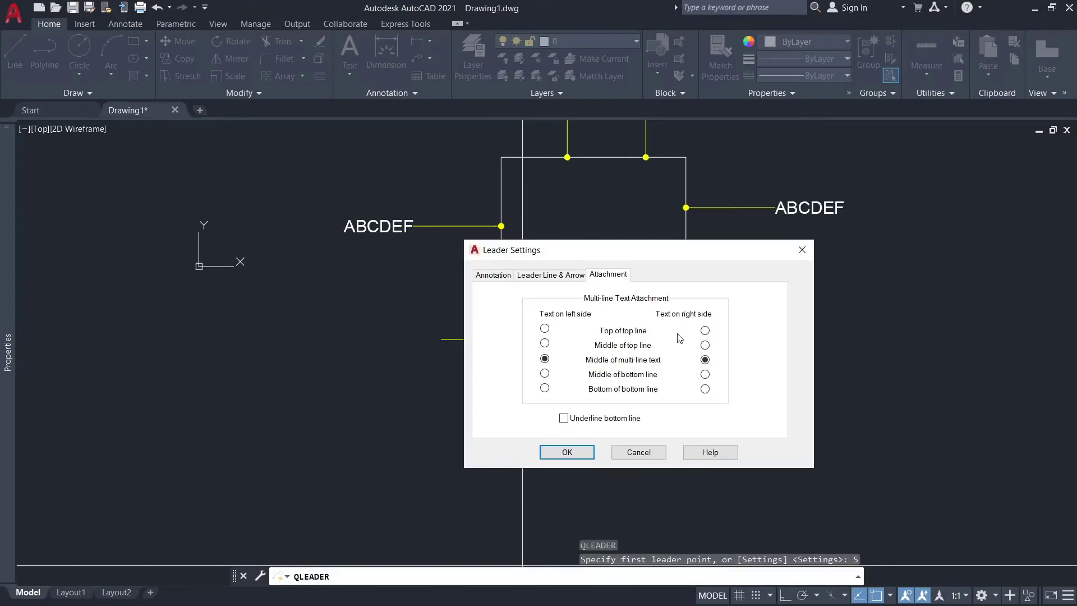
left_click(493, 275)
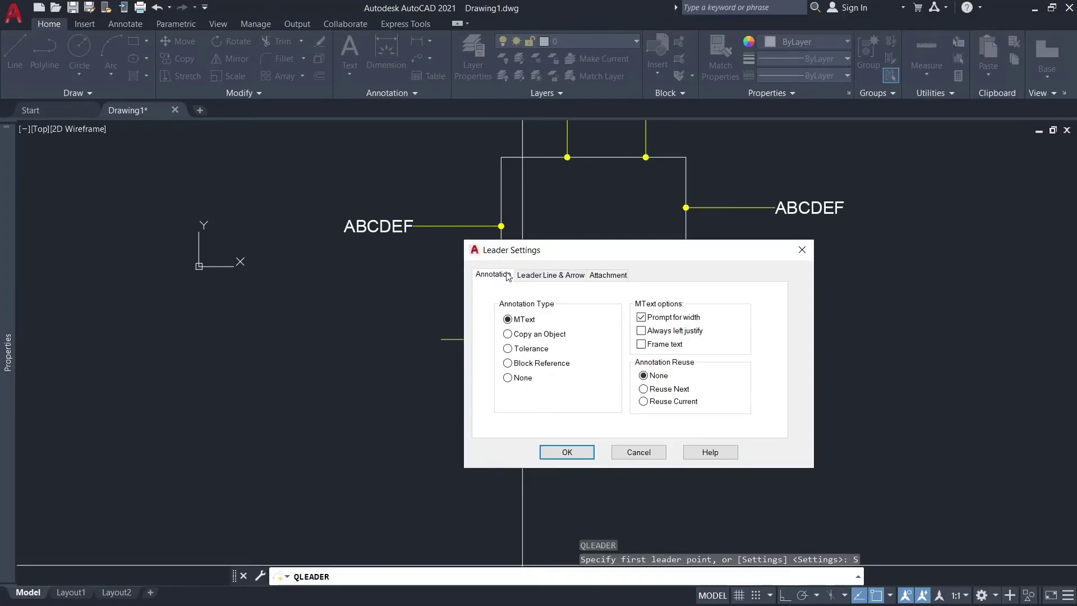
mouse_move(674, 318)
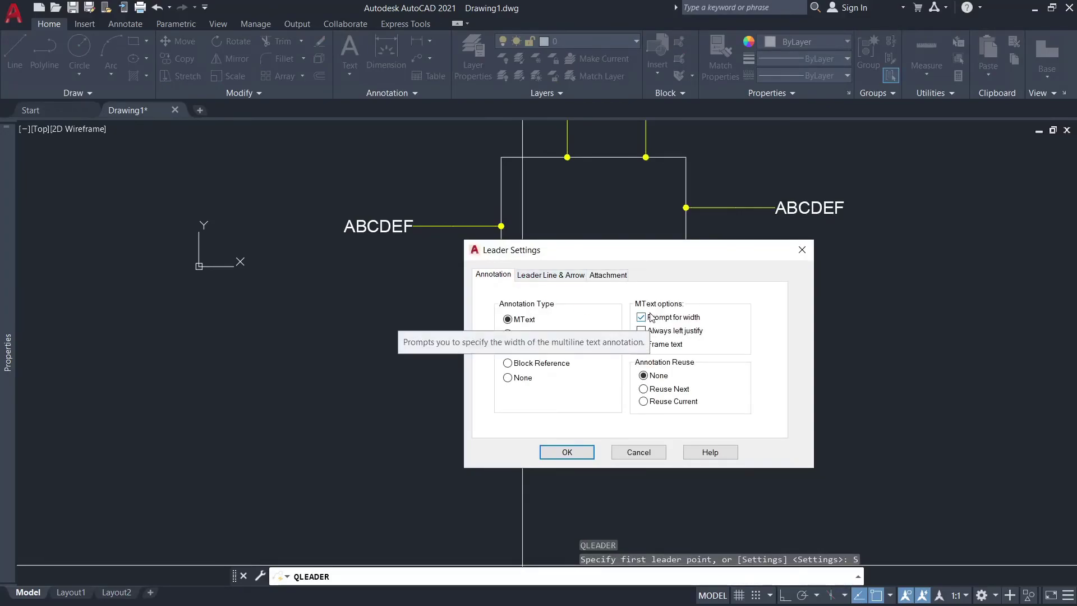
left_click(641, 319)
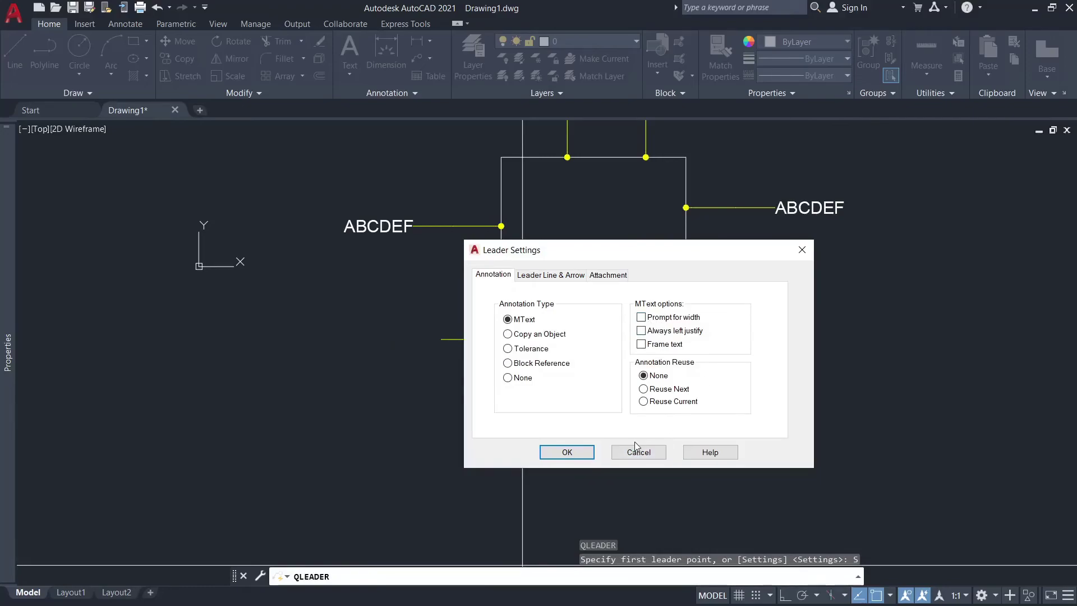
left_click(561, 456)
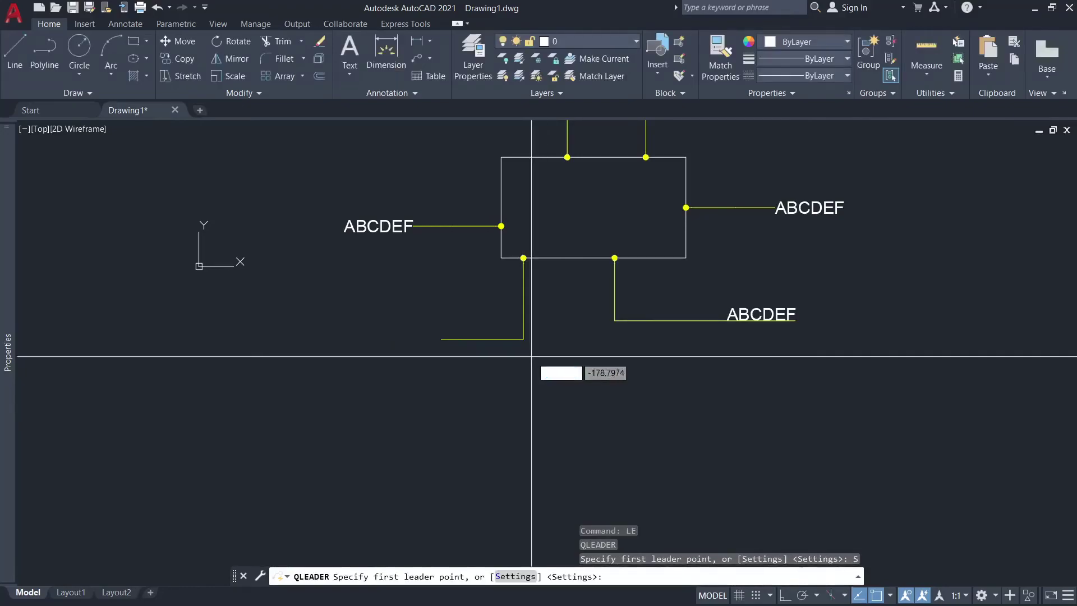
- Add a leader from the rectangle's bottom edge running down-right, labelled 12345
left_click(566, 258)
left_click(600, 406)
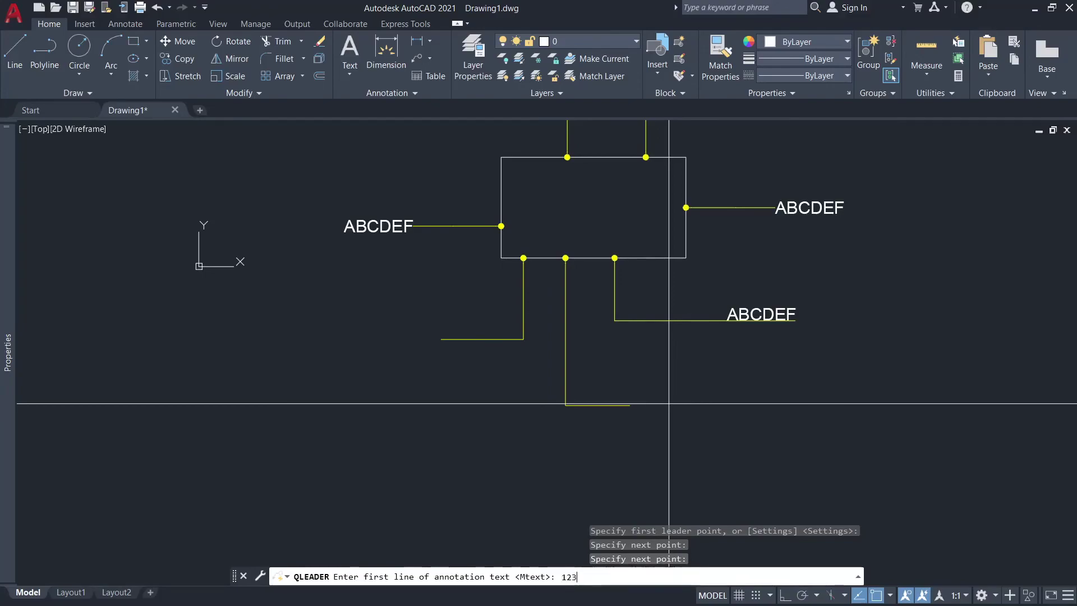
key("Return")
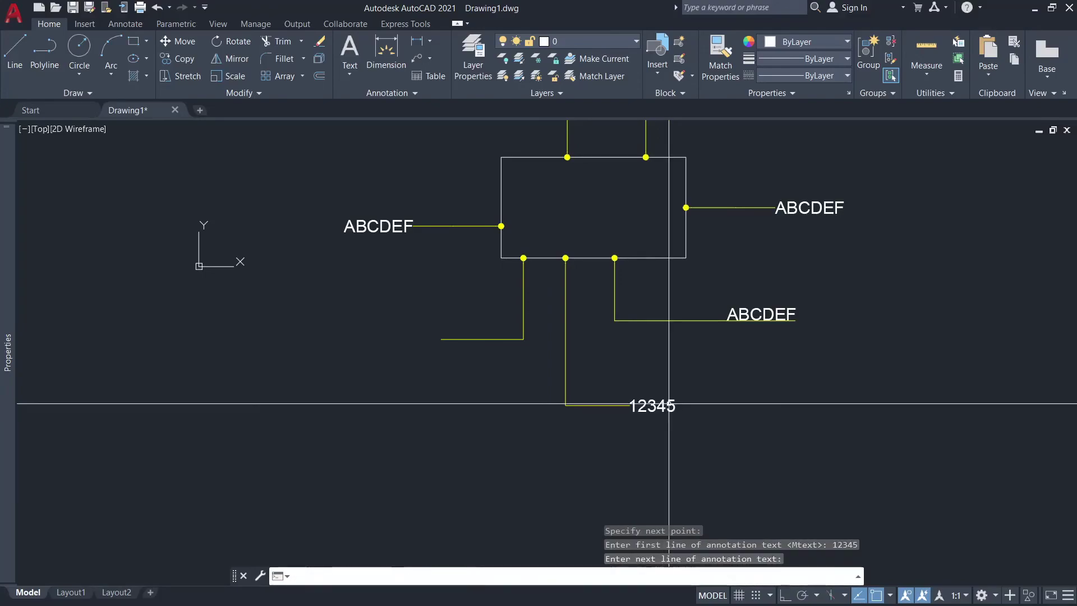
key("Escape")
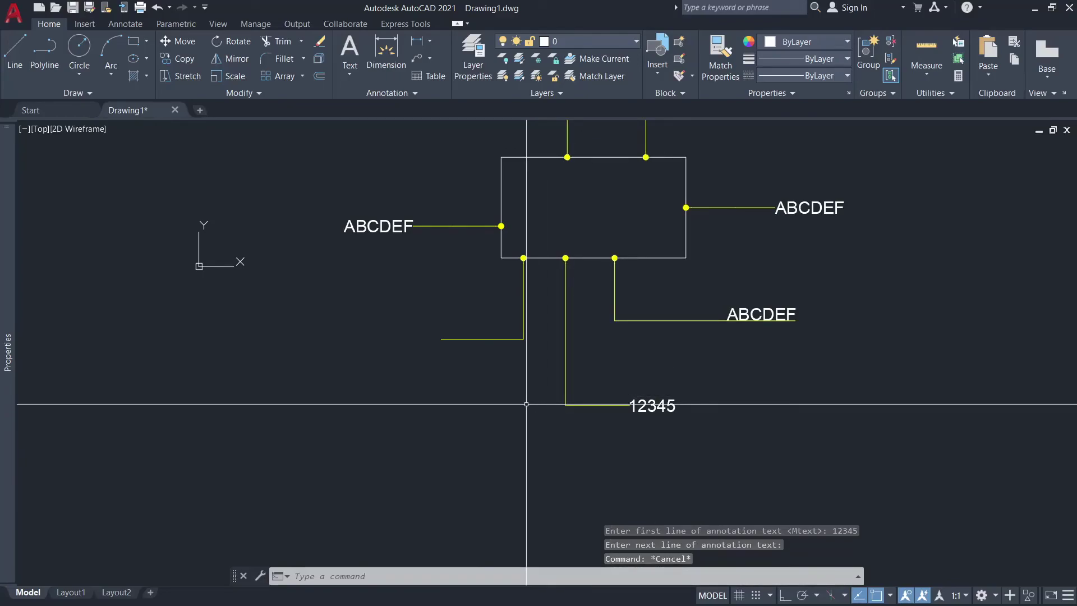
type("le")
key("Return")
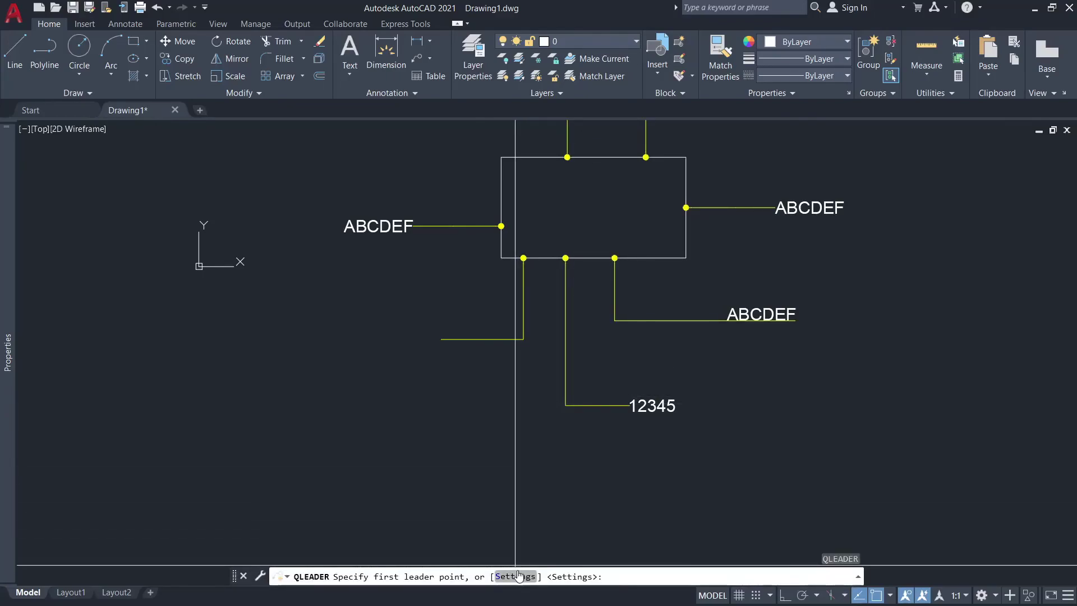
- Enable Frame text in the quick leader Annotation settings
left_click(515, 576)
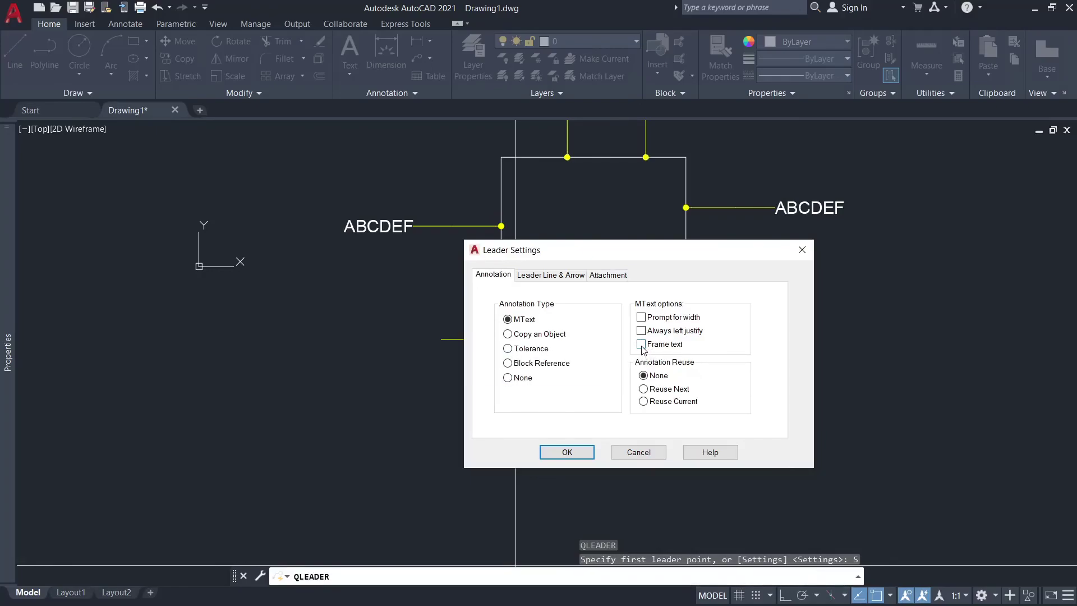
left_click(643, 350)
left_click(566, 452)
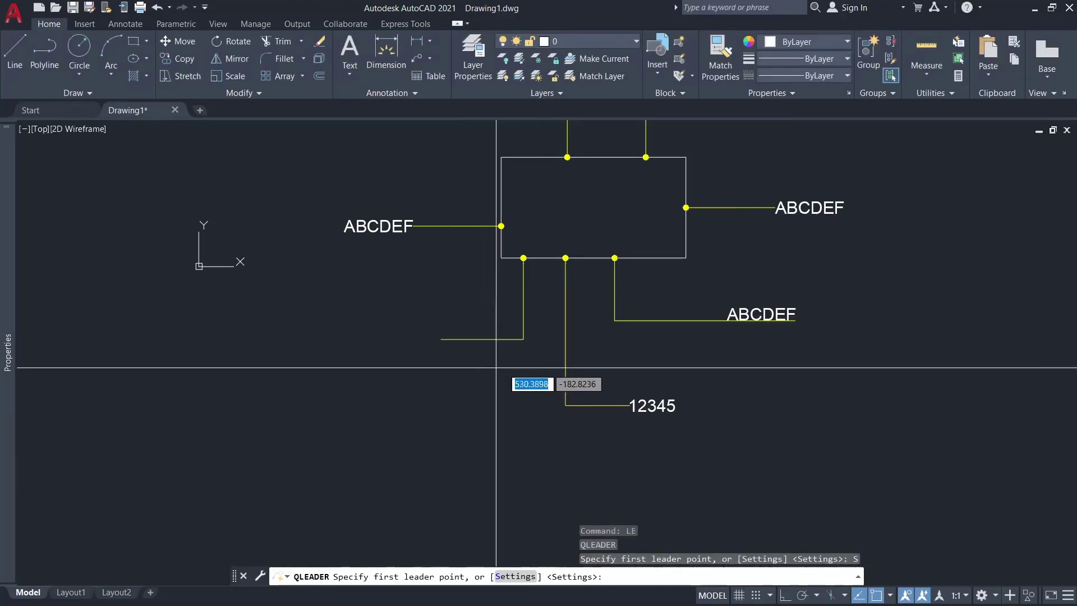
- Add a leader running left from the rectangle's top-left corner with a framed 12345 label
scroll(499, 331, "down", 3)
scroll(517, 307, "up", 3)
left_click(514, 293)
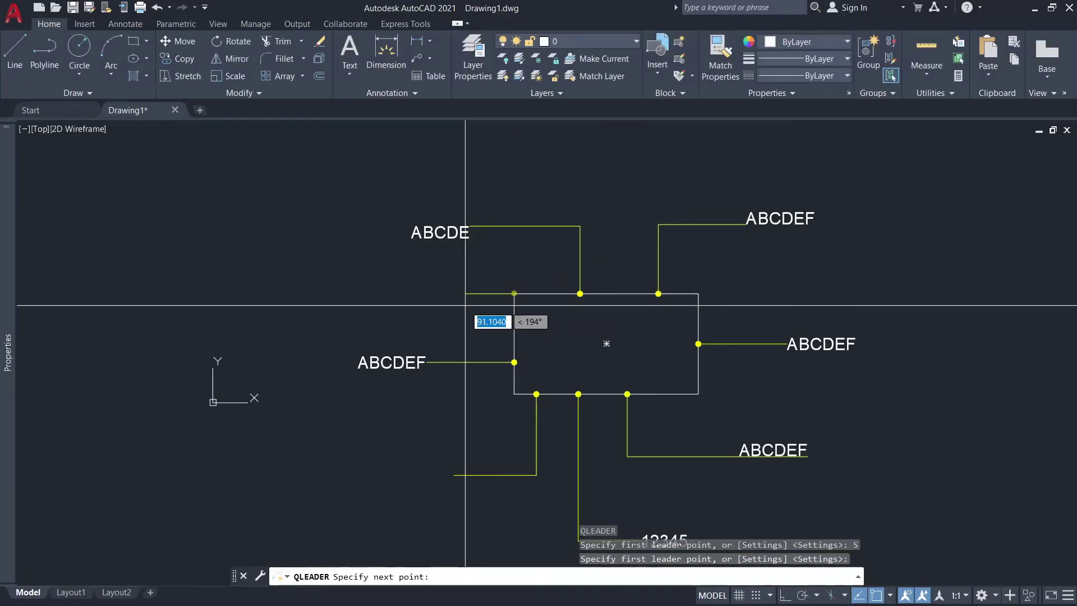
left_click(379, 306)
key("Return")
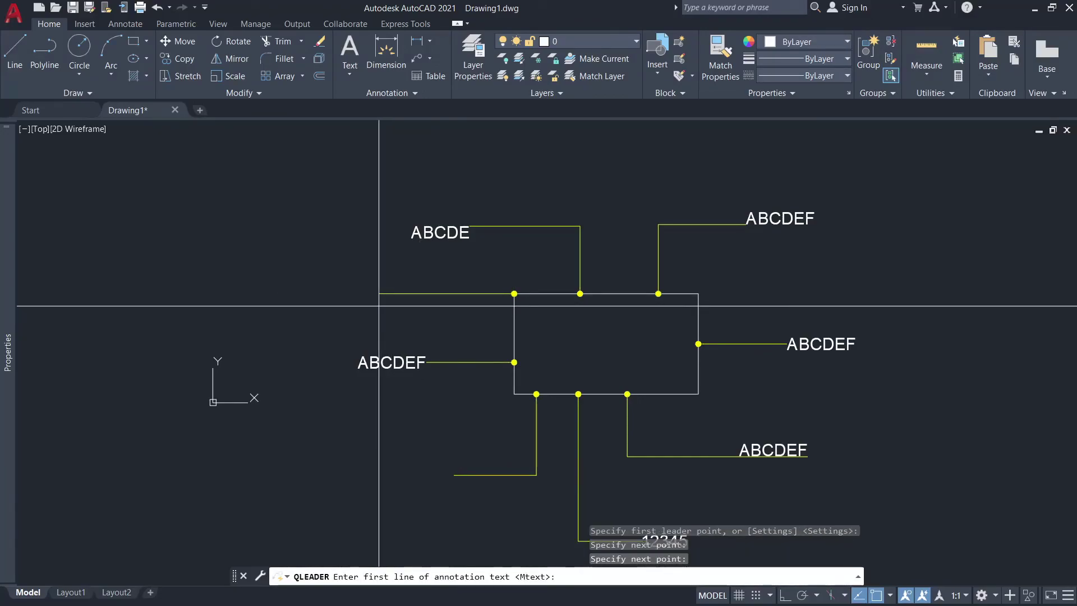
key("Return")
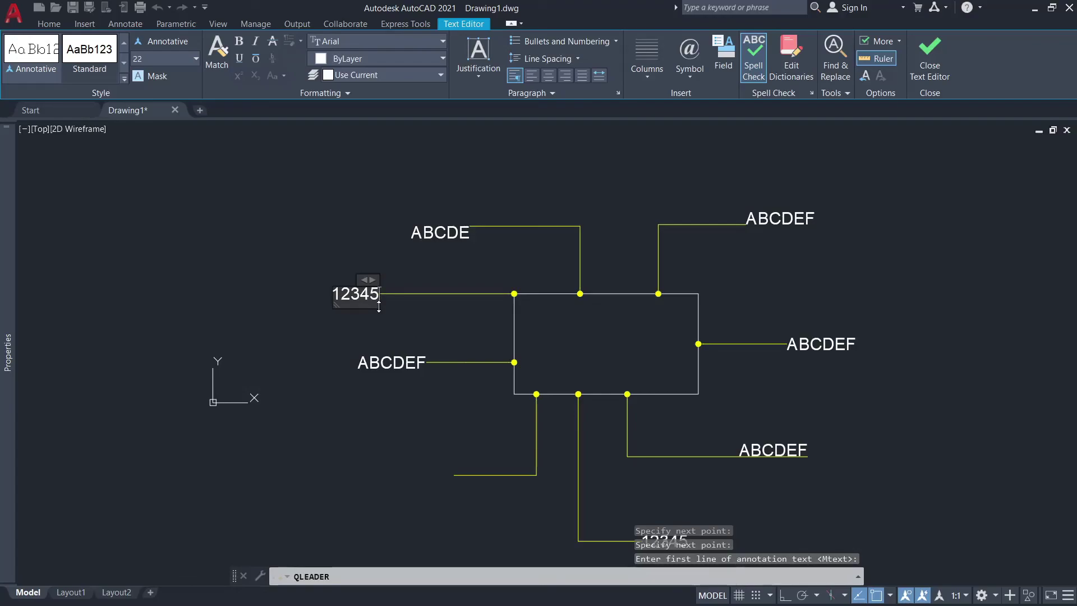
left_click(300, 355)
- Zoom and pan to bring the whole annotated rectangle into view
scroll(376, 256, "up", 6)
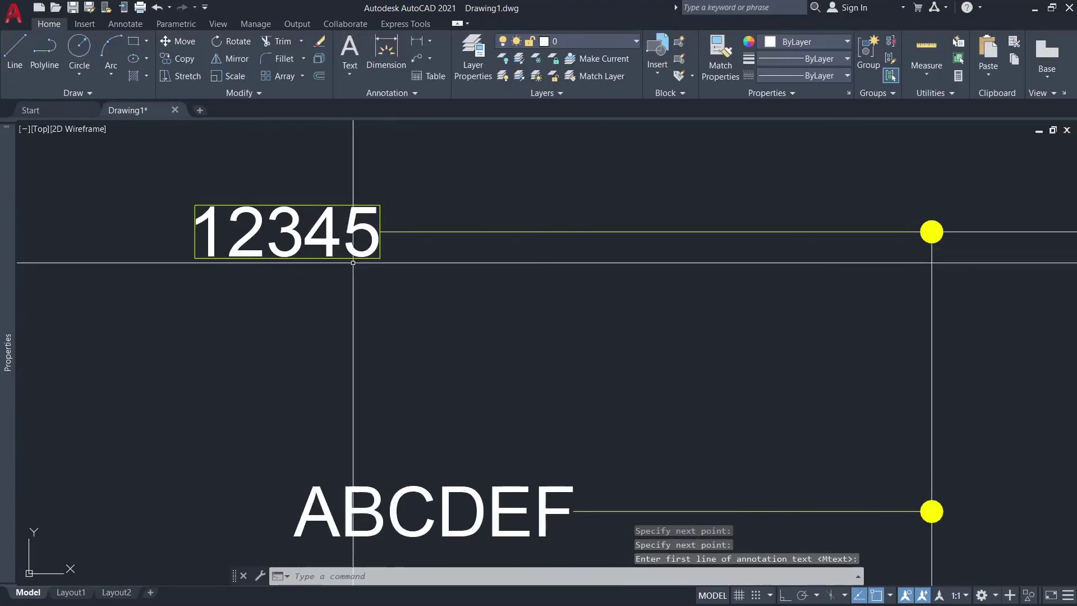
scroll(353, 265, "down", 4)
scroll(464, 238, "up", 4)
scroll(435, 252, "down", 2)
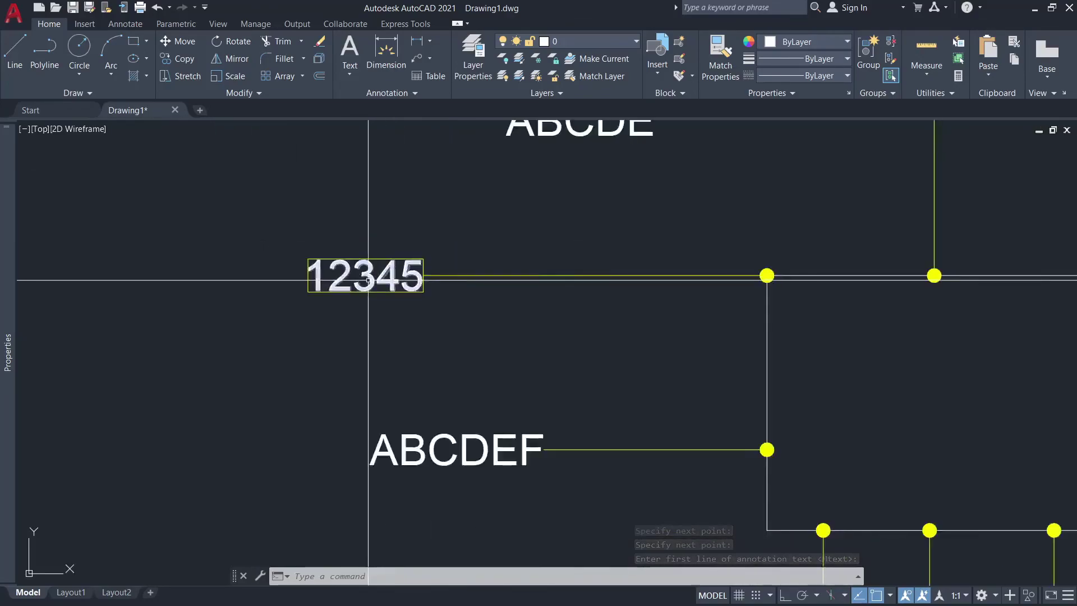
scroll(367, 277, "down", 2)
scroll(431, 270, "up", 4)
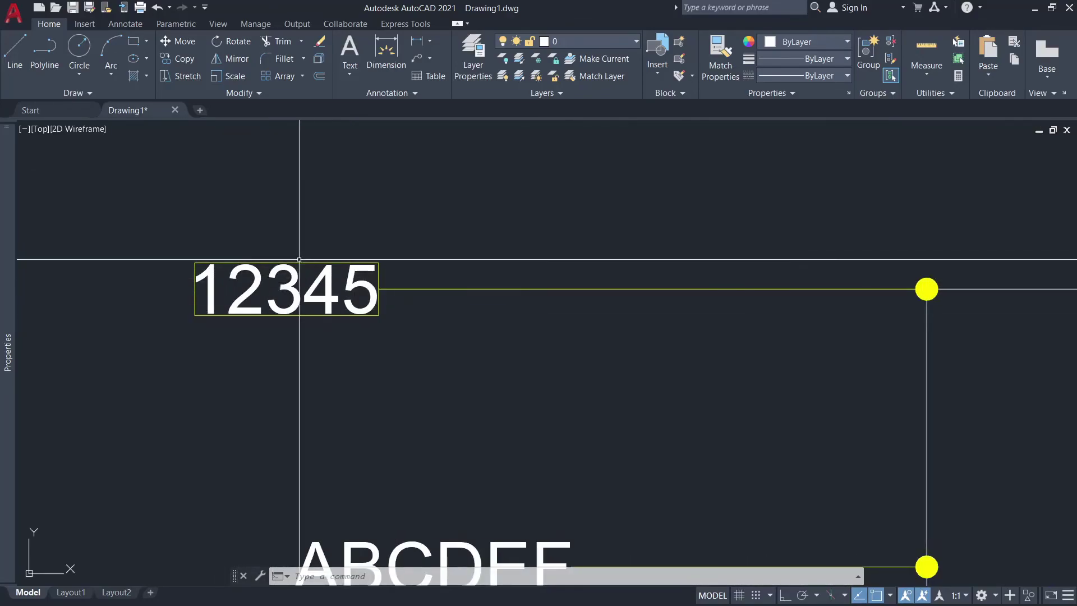
scroll(318, 273, "down", 4)
scroll(318, 273, "down", 5)
scroll(428, 294, "up", 3)
middle_click_drag(493, 325, 580, 304)
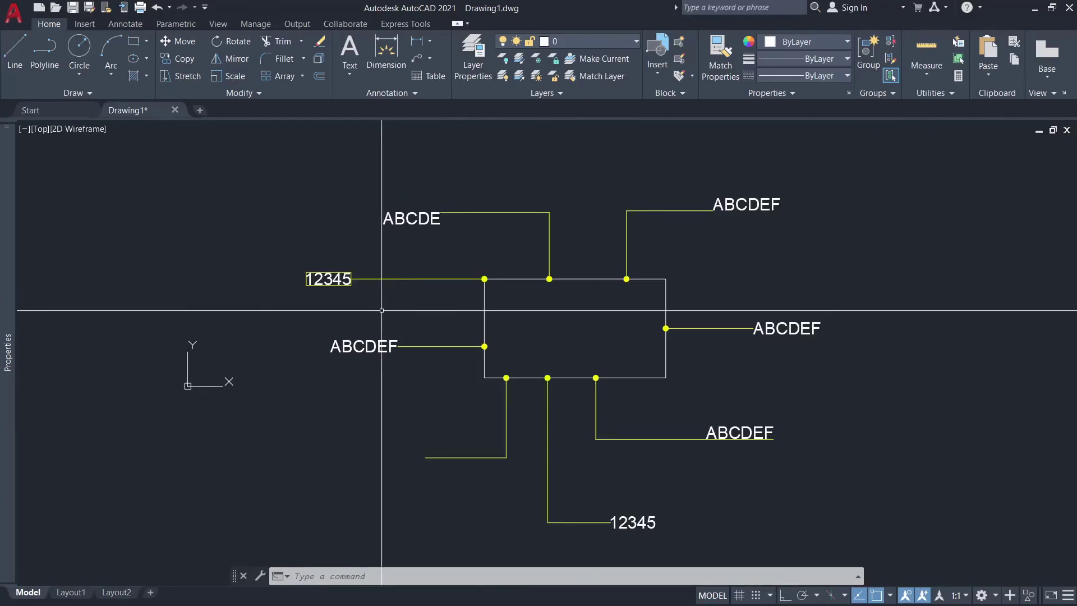